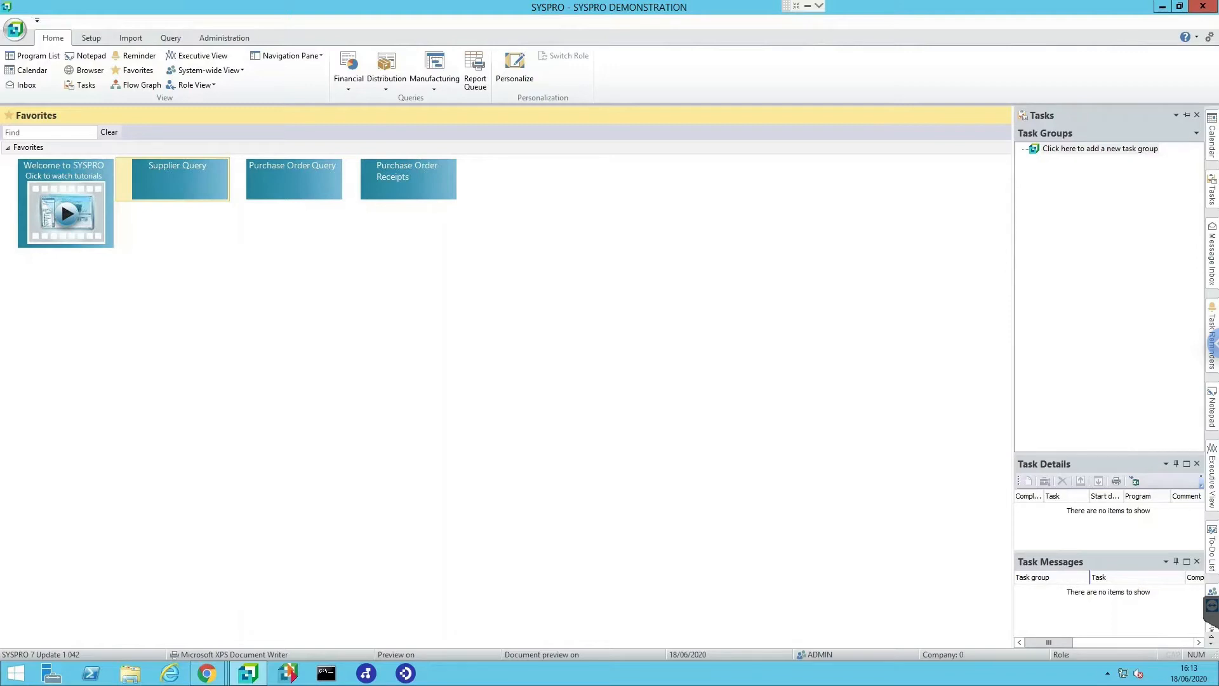
Step: Open the Supplier Query, look up supplier 1027 to check its invoices, and bring up the following supplier
left_click(174, 172)
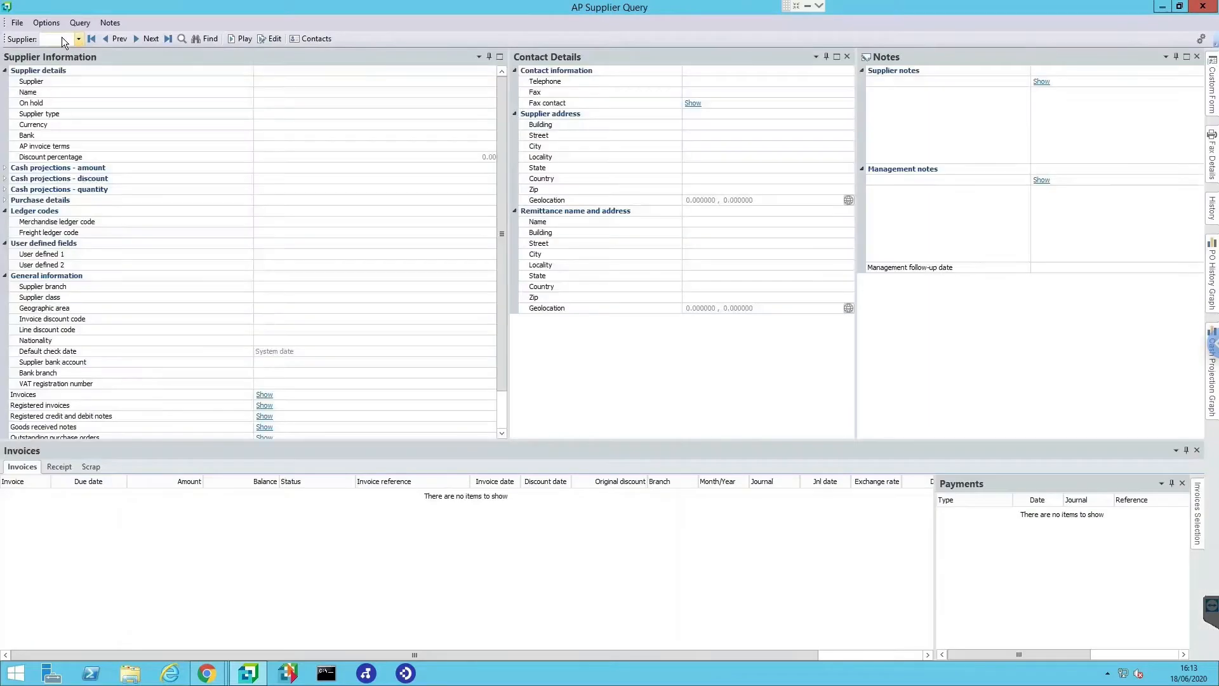
type("1027")
key("Return")
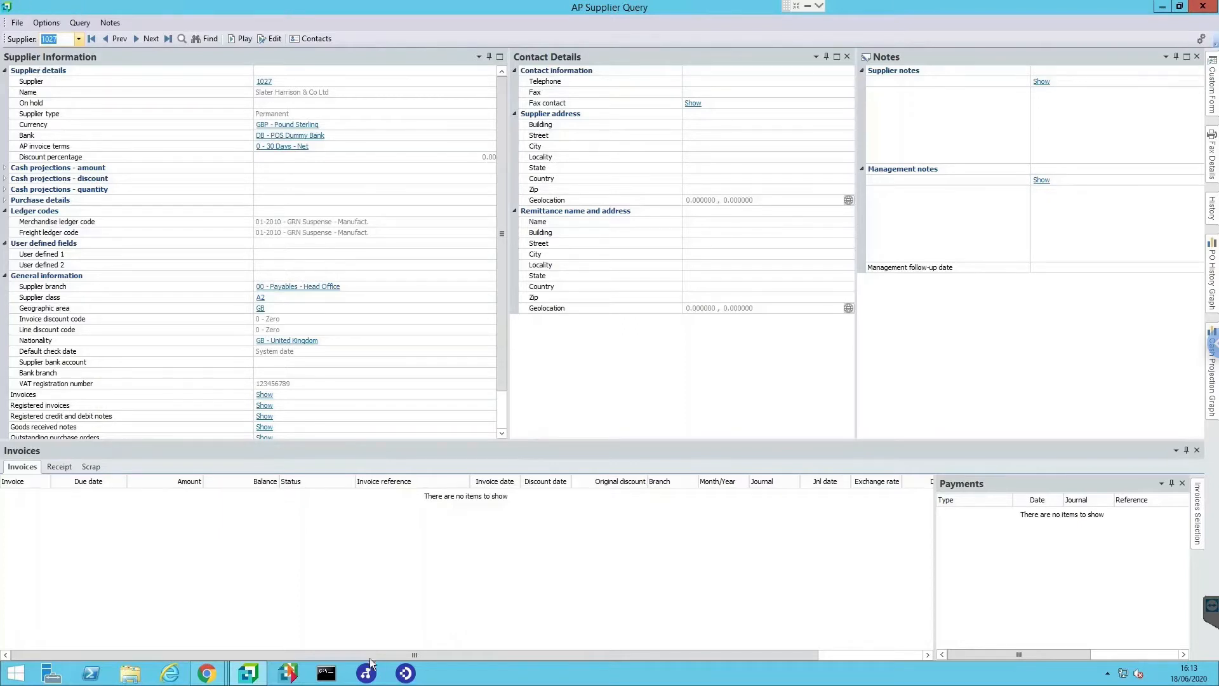
left_click(453, 501)
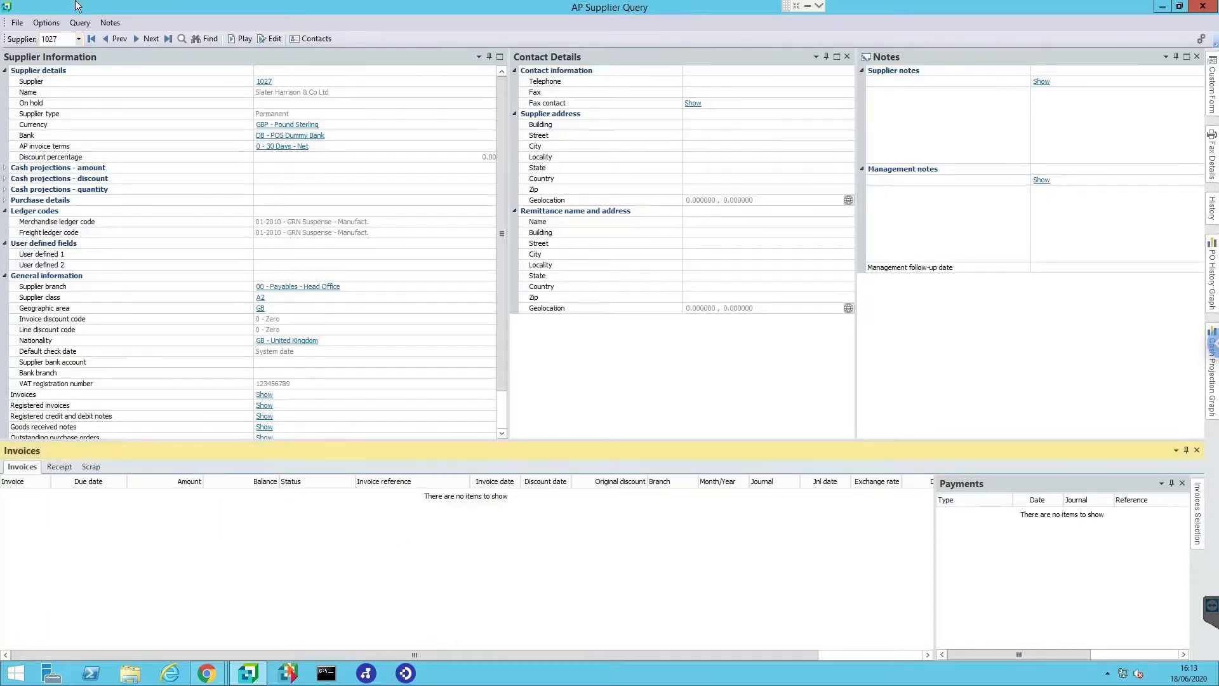
left_click(151, 39)
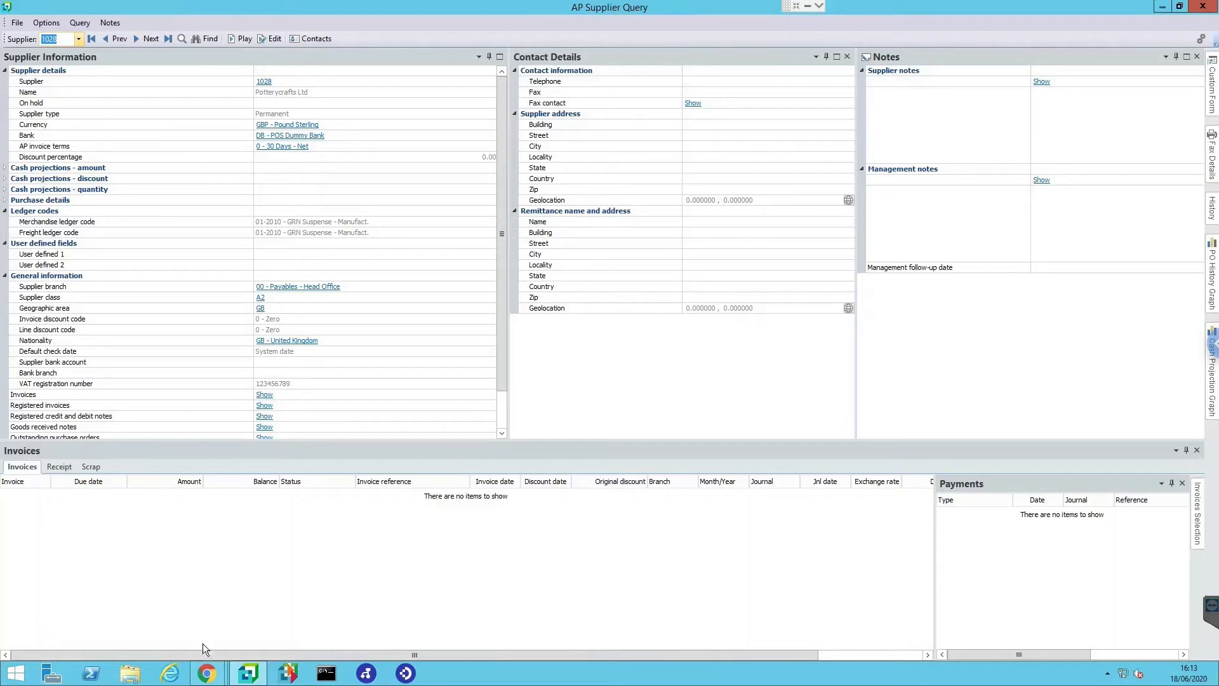
Step: Switch to the DocuWare login page in Chrome and log in with the prefilled account credentials
mouse_move(202, 680)
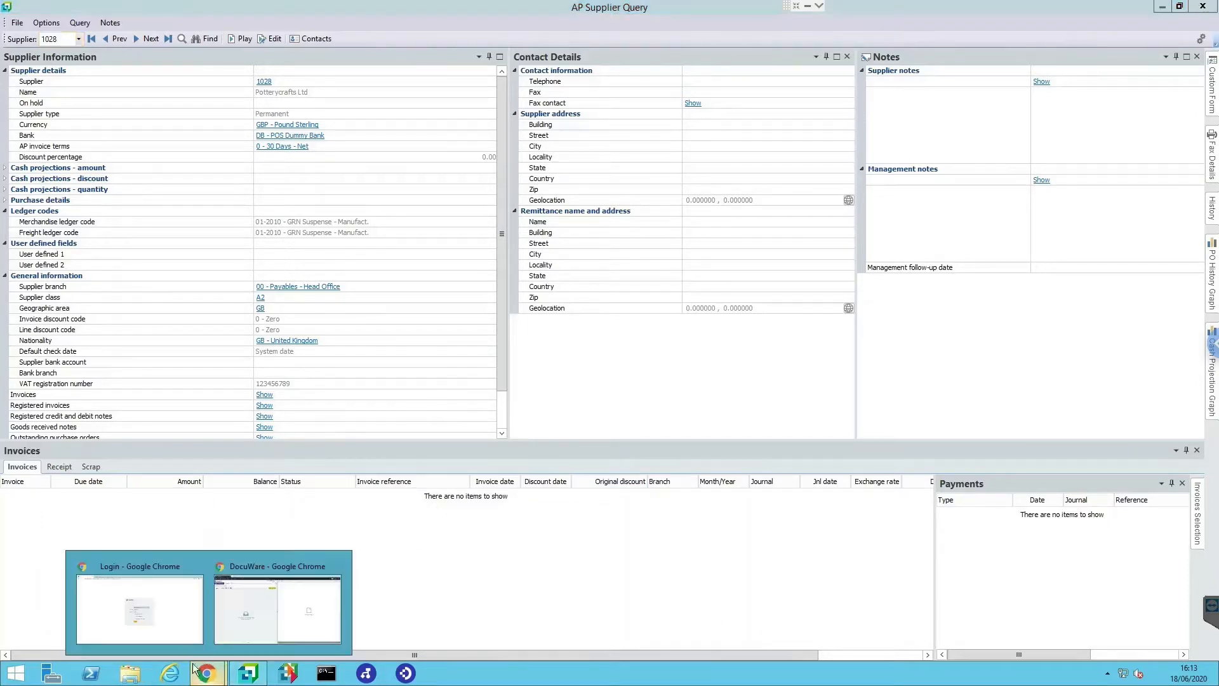
left_click(170, 603)
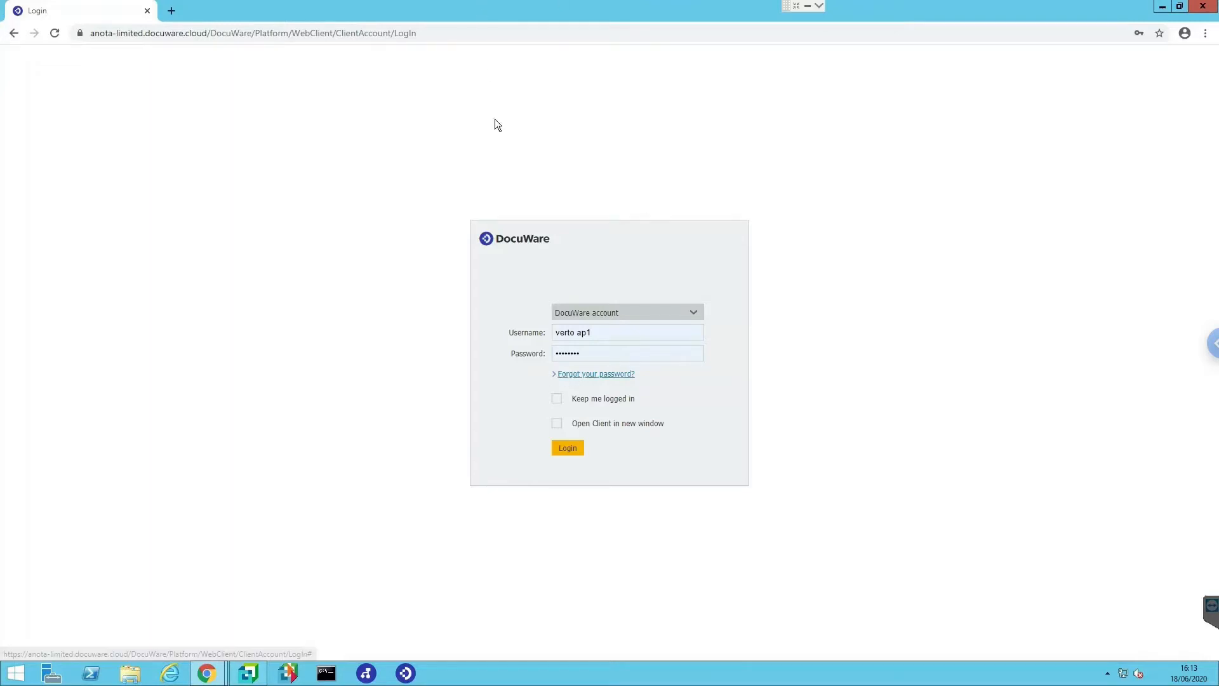
left_click(568, 449)
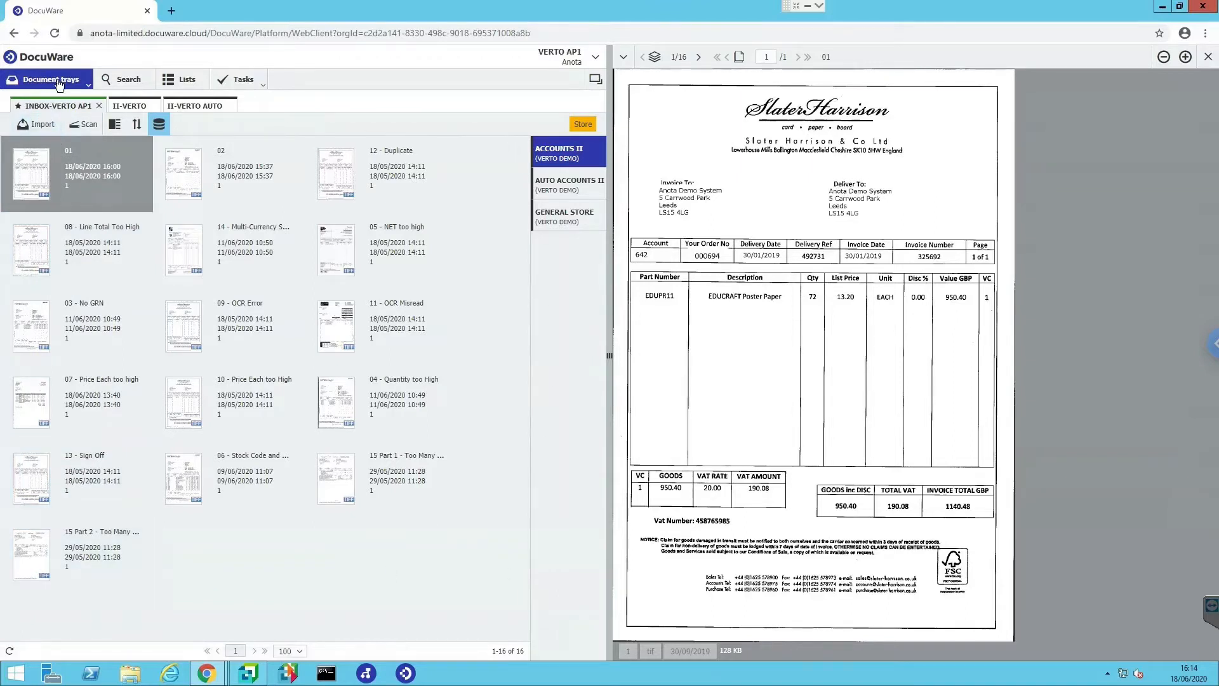
Step: Look over the general search form, the posting list and the task list, and return to the document trays
left_click(118, 81)
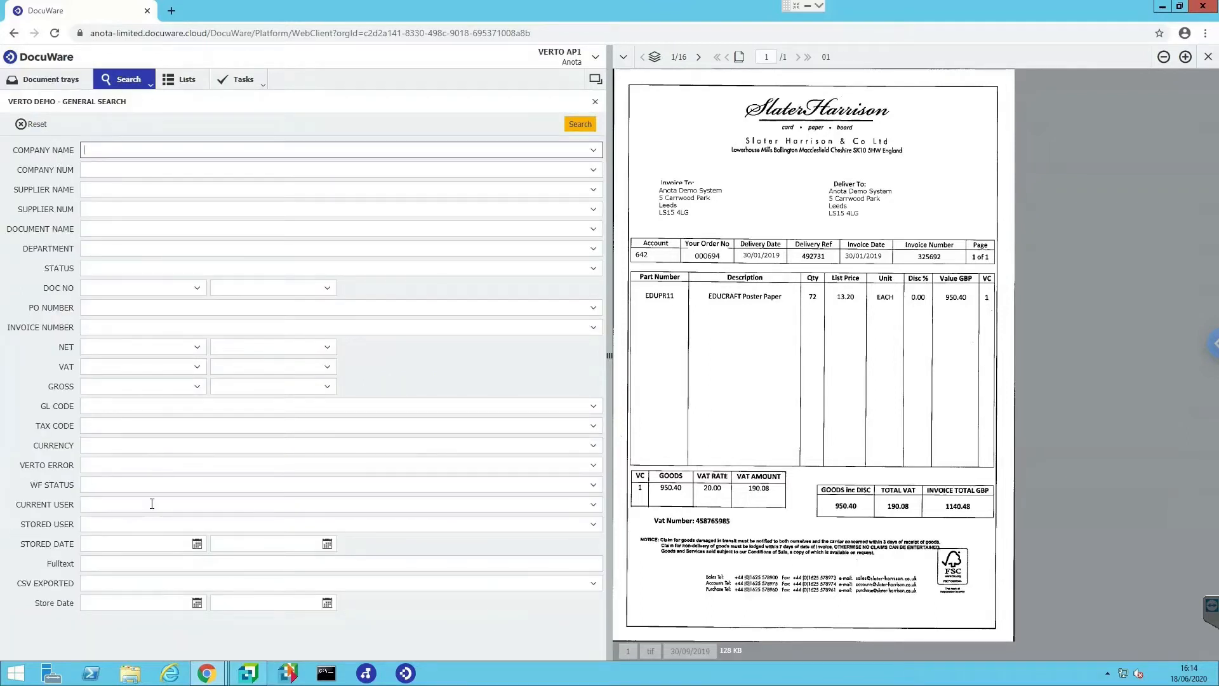
left_click(184, 82)
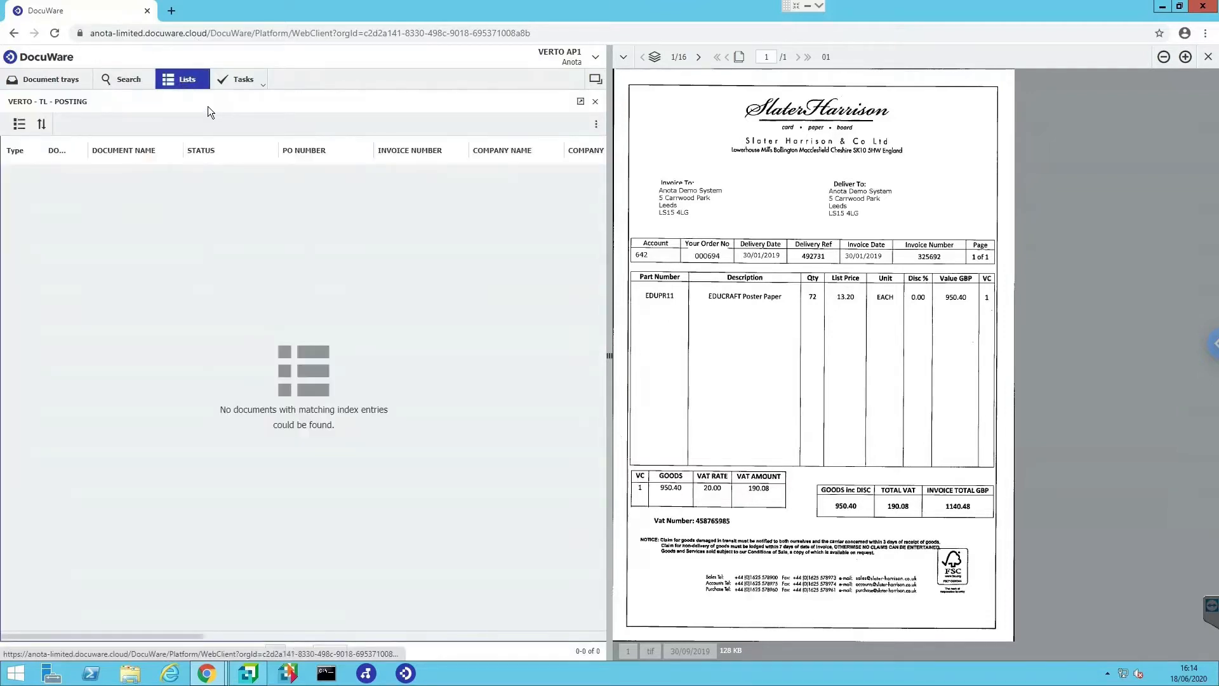
left_click(248, 82)
left_click(249, 99)
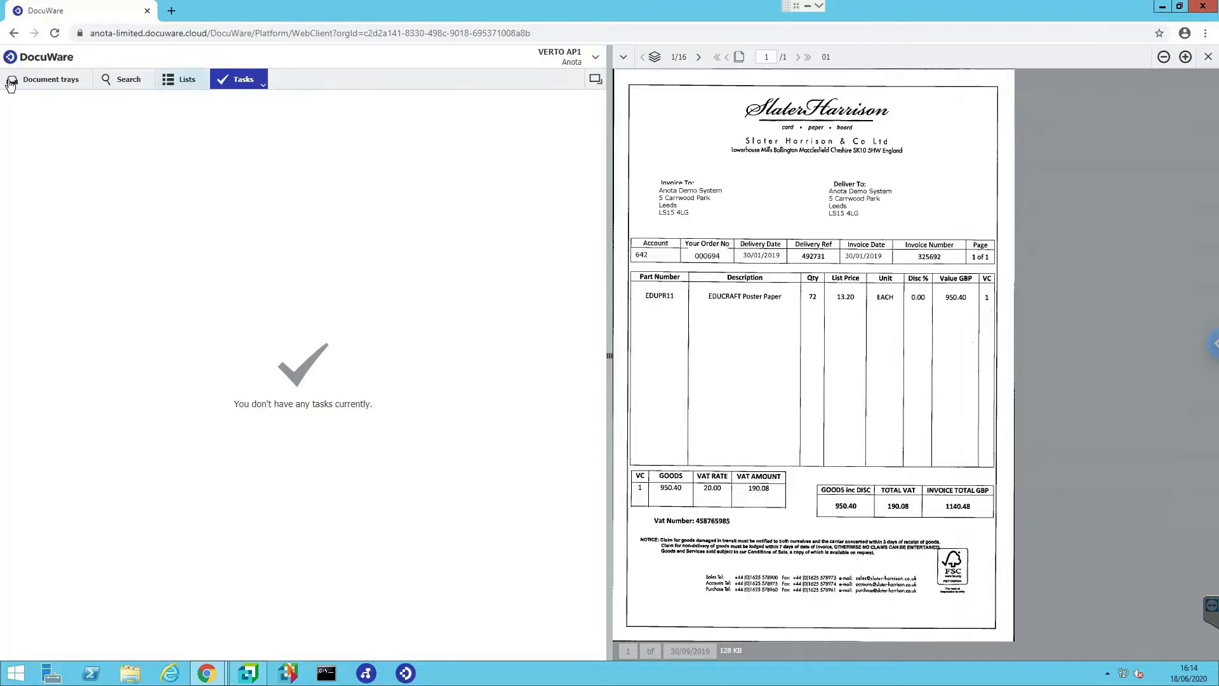
left_click(36, 87)
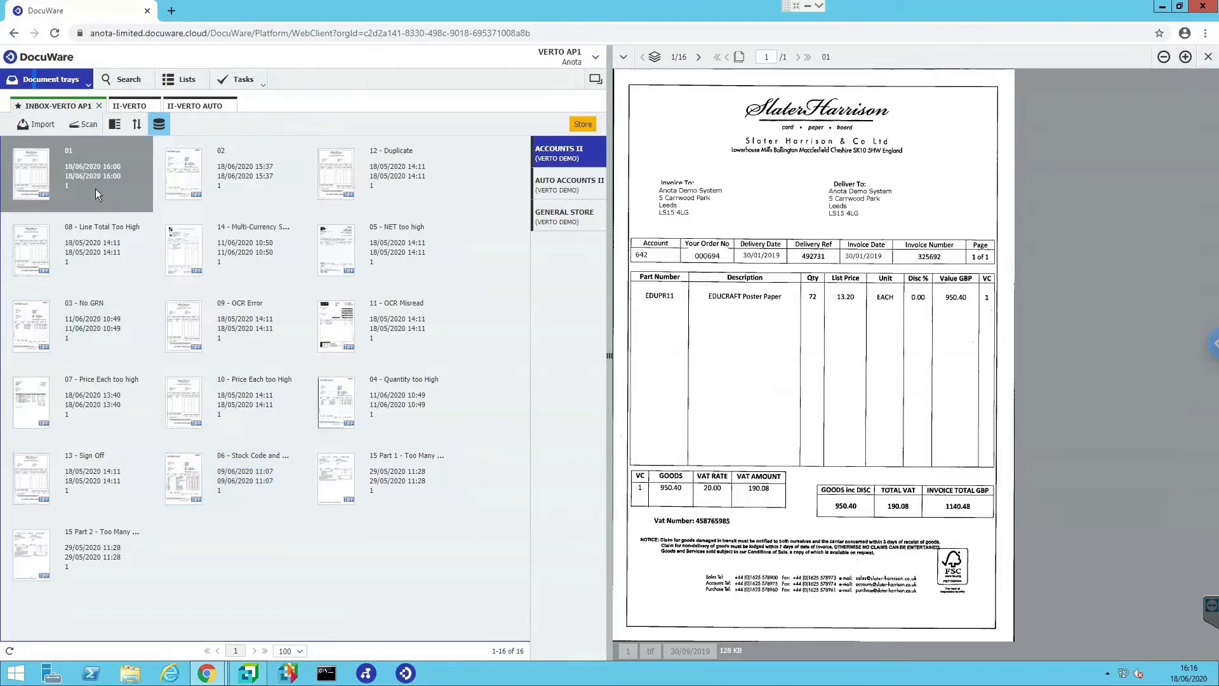
Step: Move document 01 from the inbox tray to the II-VERTO AUTO tray and open that tray
left_click_drag(75, 167, 52, 174)
left_click_drag(139, 164, 198, 112)
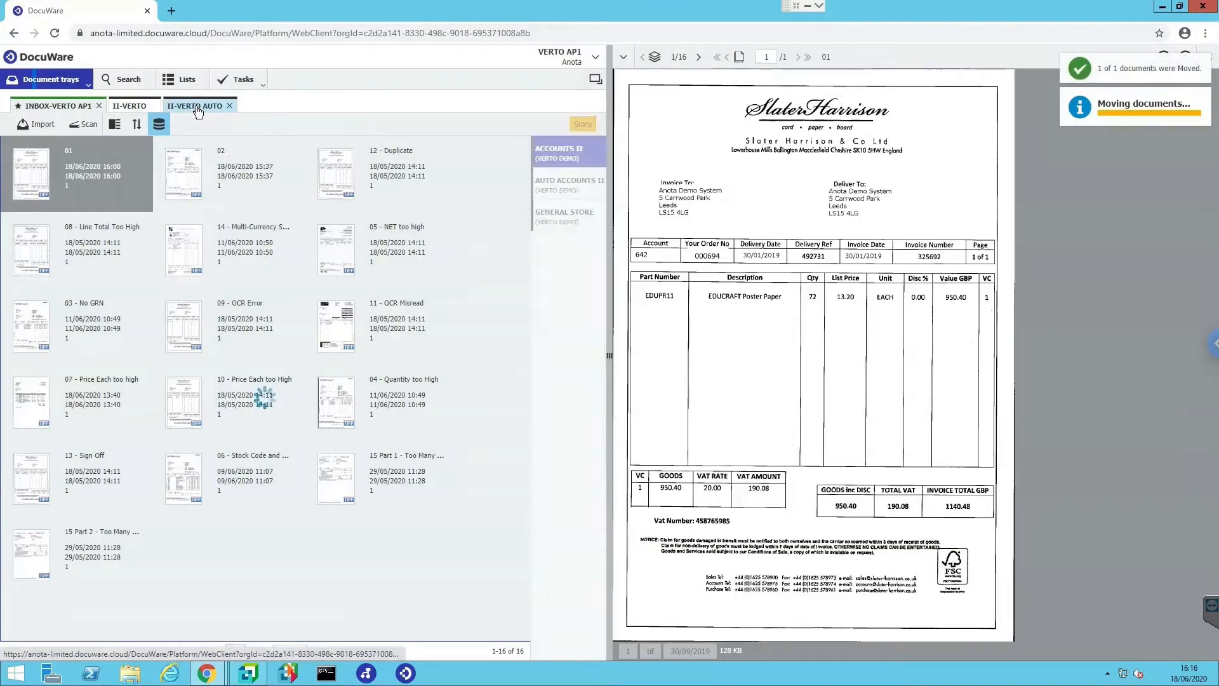
left_click(198, 109)
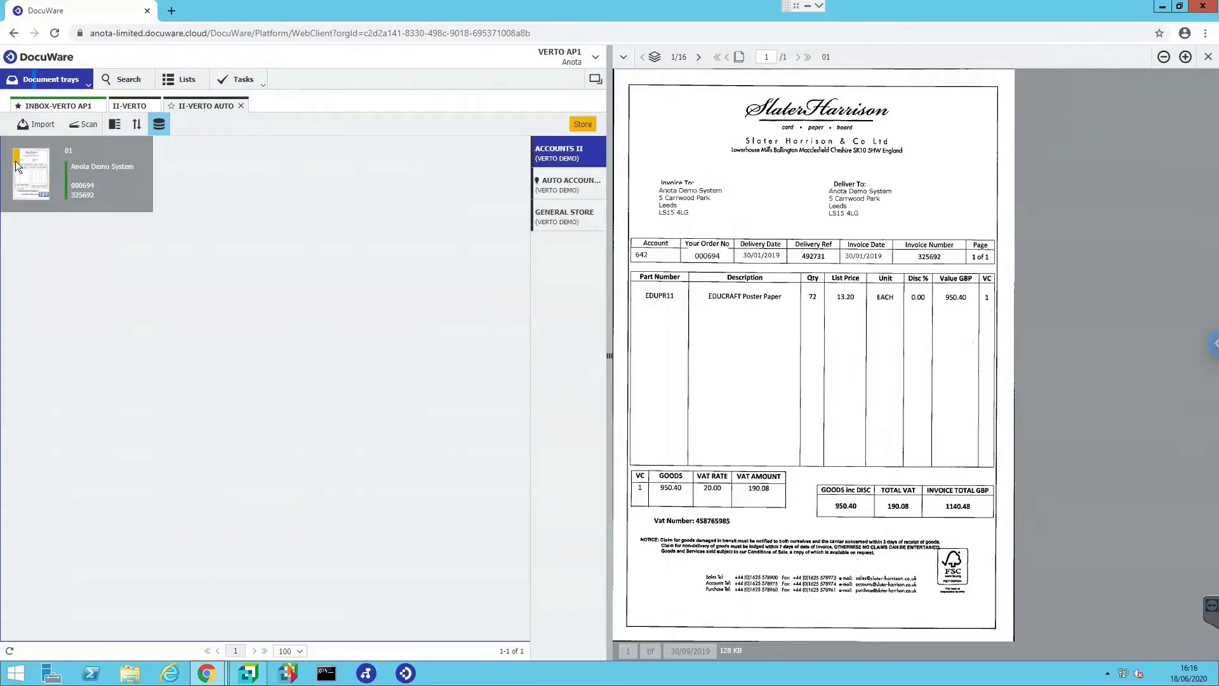
Step: Open document 01's AUTO ACCOUNTS II storage form and check its PO number, invoice number and currency against the scan
mouse_move(17, 153)
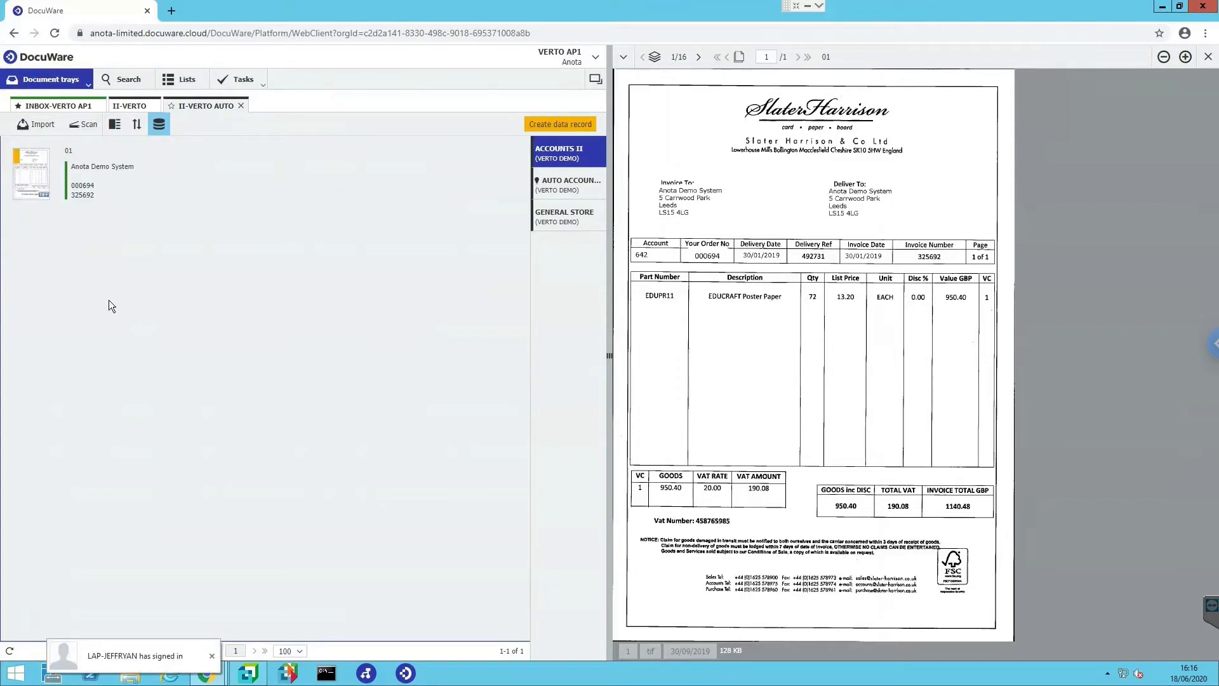
left_click_drag(72, 175, 564, 177)
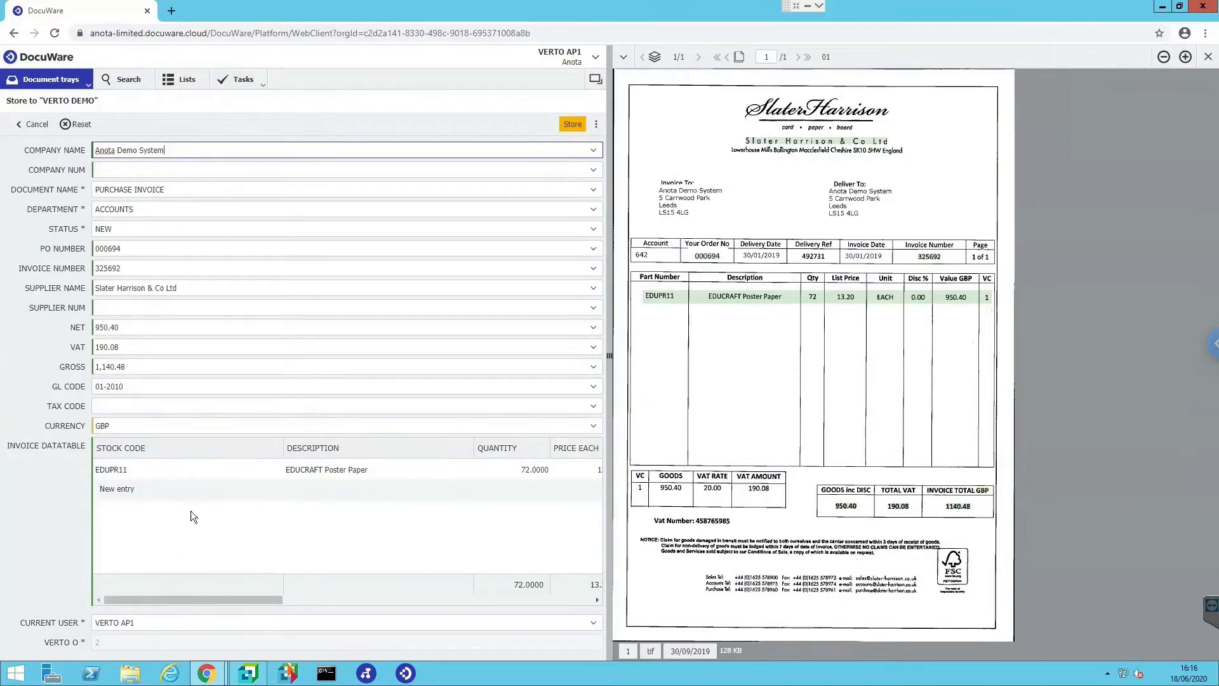
left_click(117, 248)
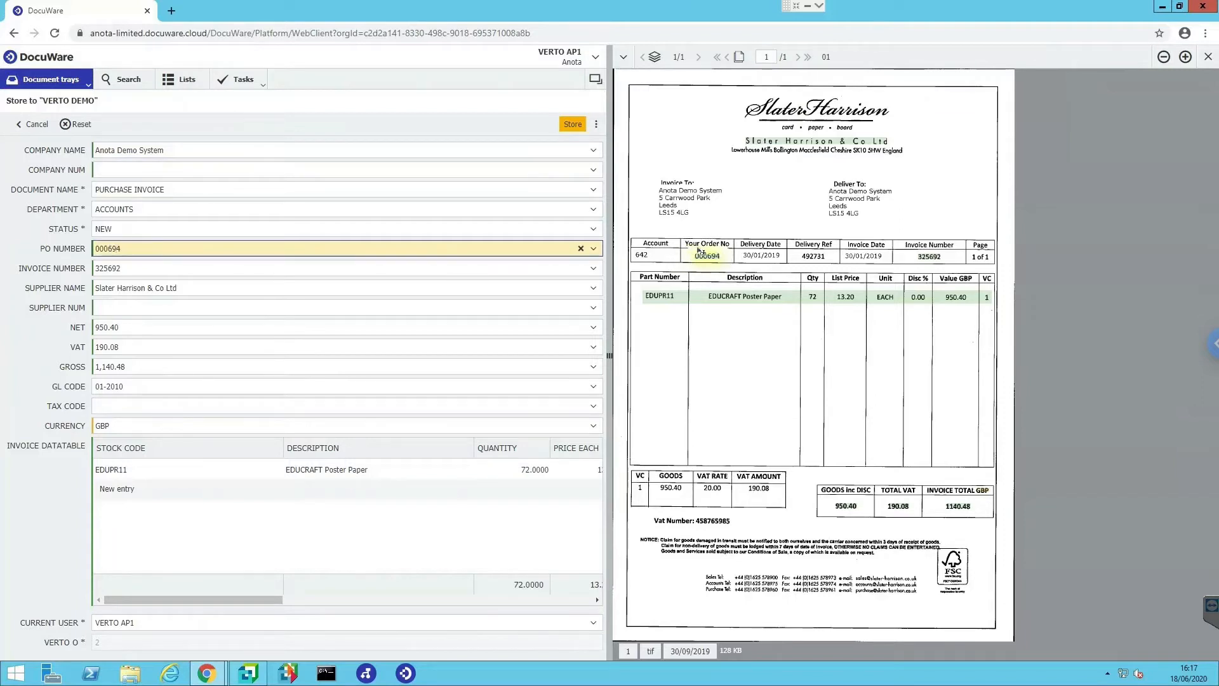
left_click(133, 273)
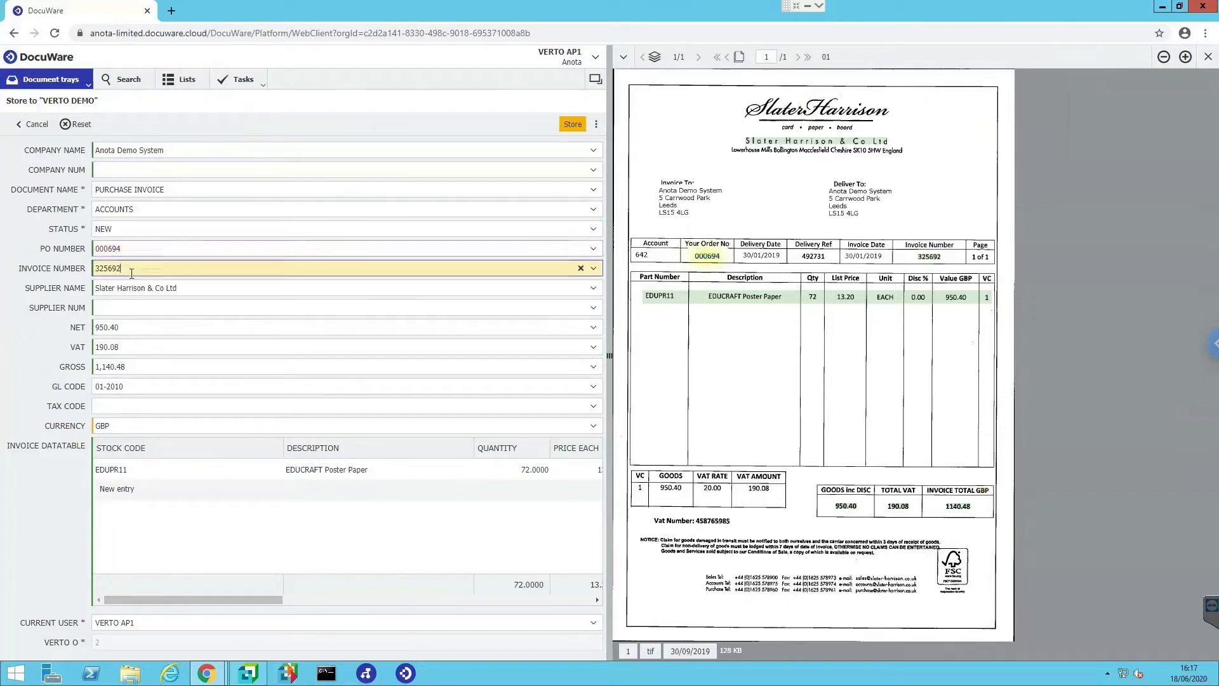
left_click(124, 424)
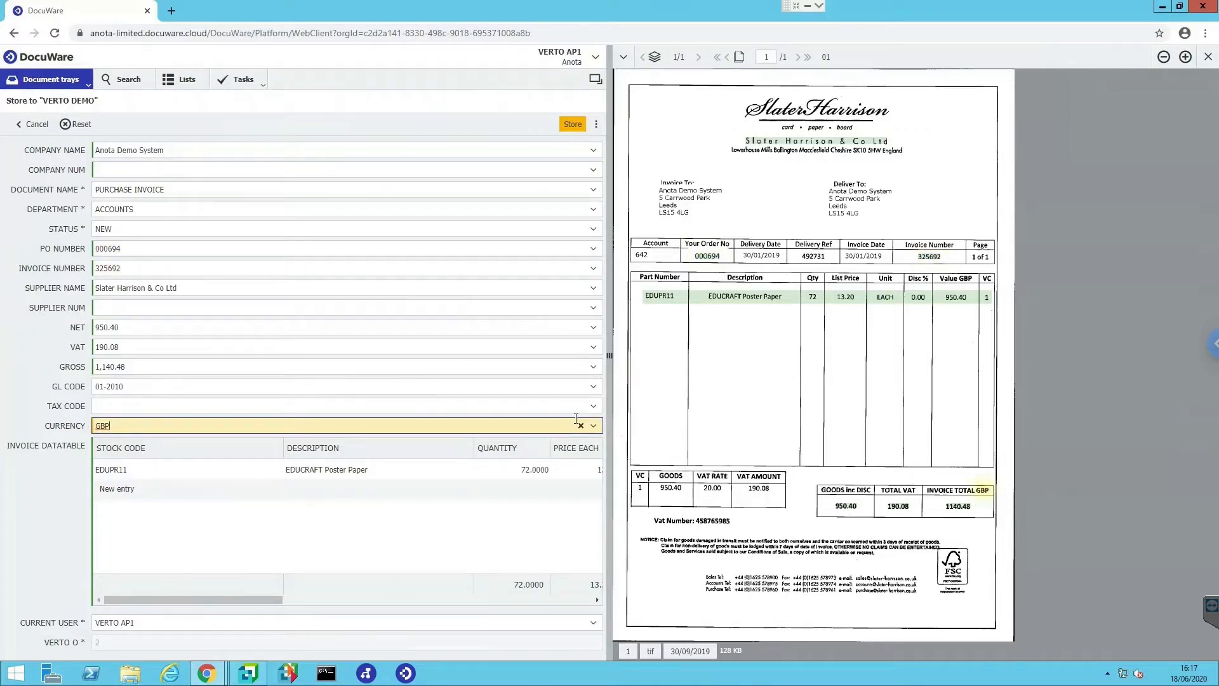
Step: Set the invoice's tax code to 20% - A
left_click(595, 410)
left_click(594, 407)
left_click(144, 353)
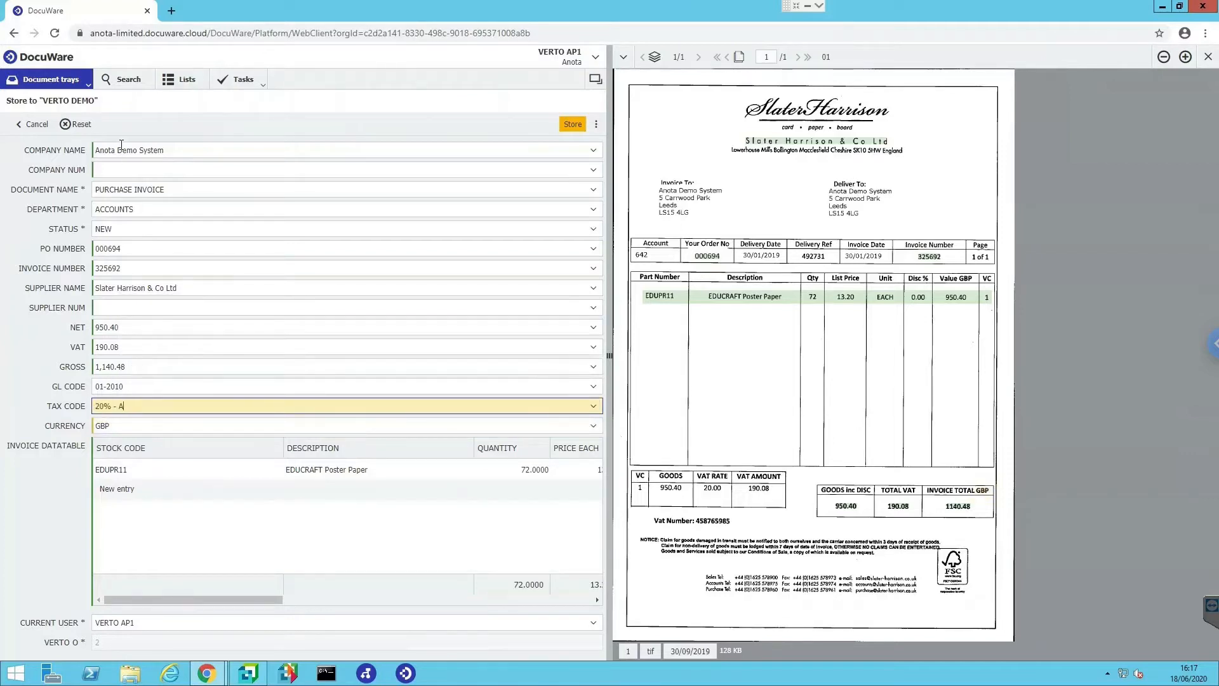
Step: Check the EDUPR11 line's stock code, description, quantity and prices against the scan, and look over the invoice table's remaining columns
left_click(156, 470)
left_click(410, 474)
left_click(509, 471)
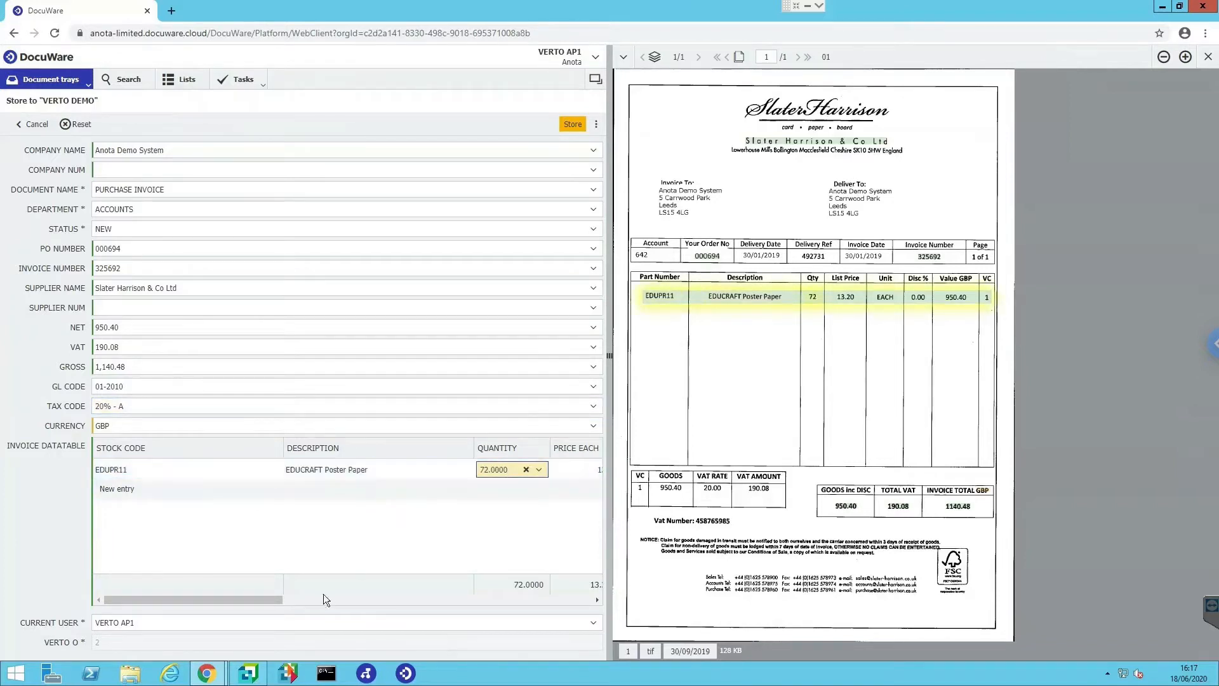
left_click_drag(266, 599, 321, 601)
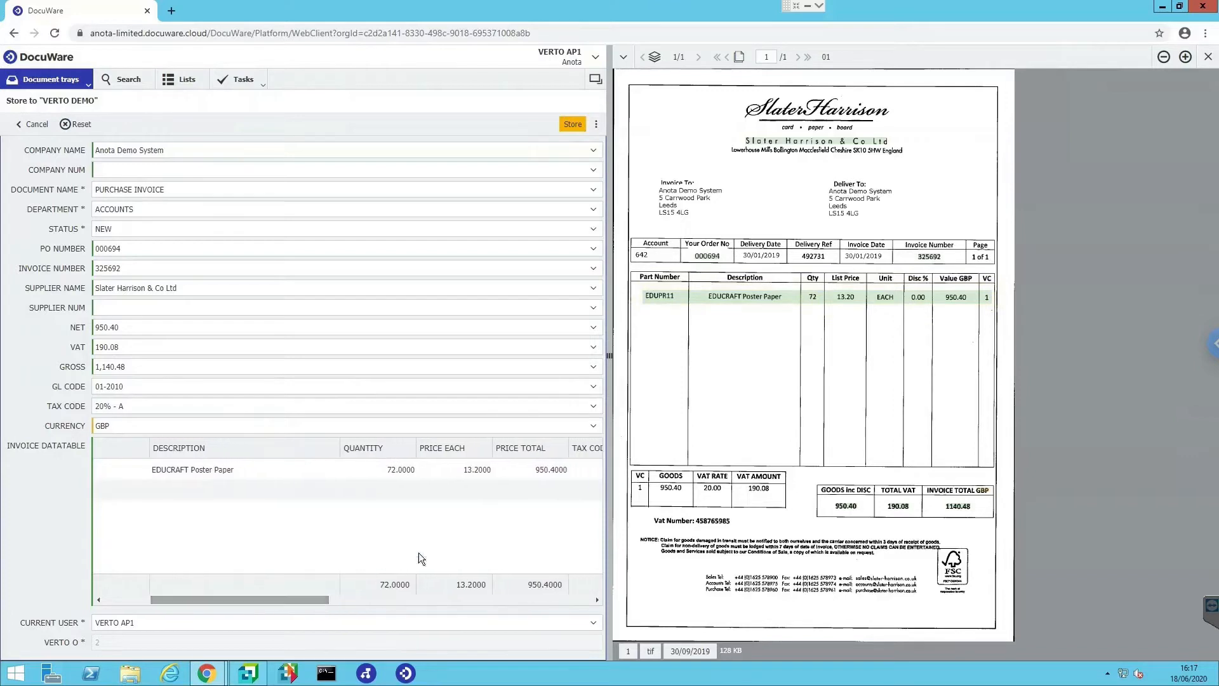
left_click(500, 469)
left_click(531, 477)
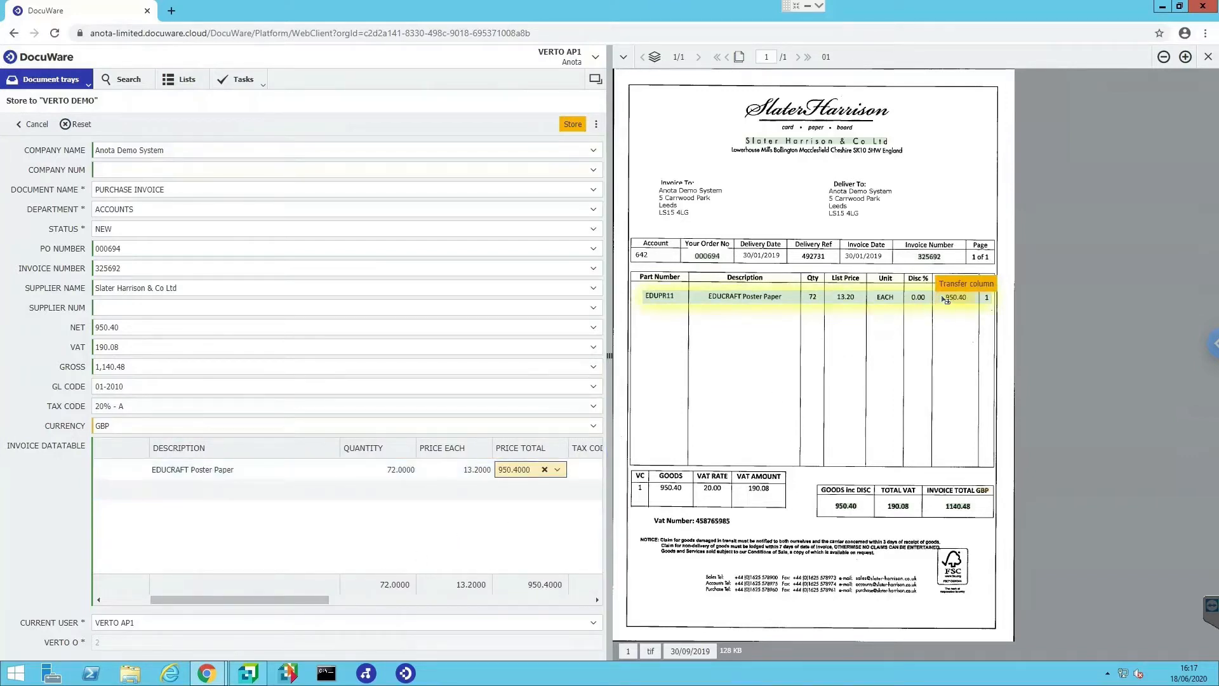
left_click(181, 600)
left_click_drag(187, 600, 338, 592)
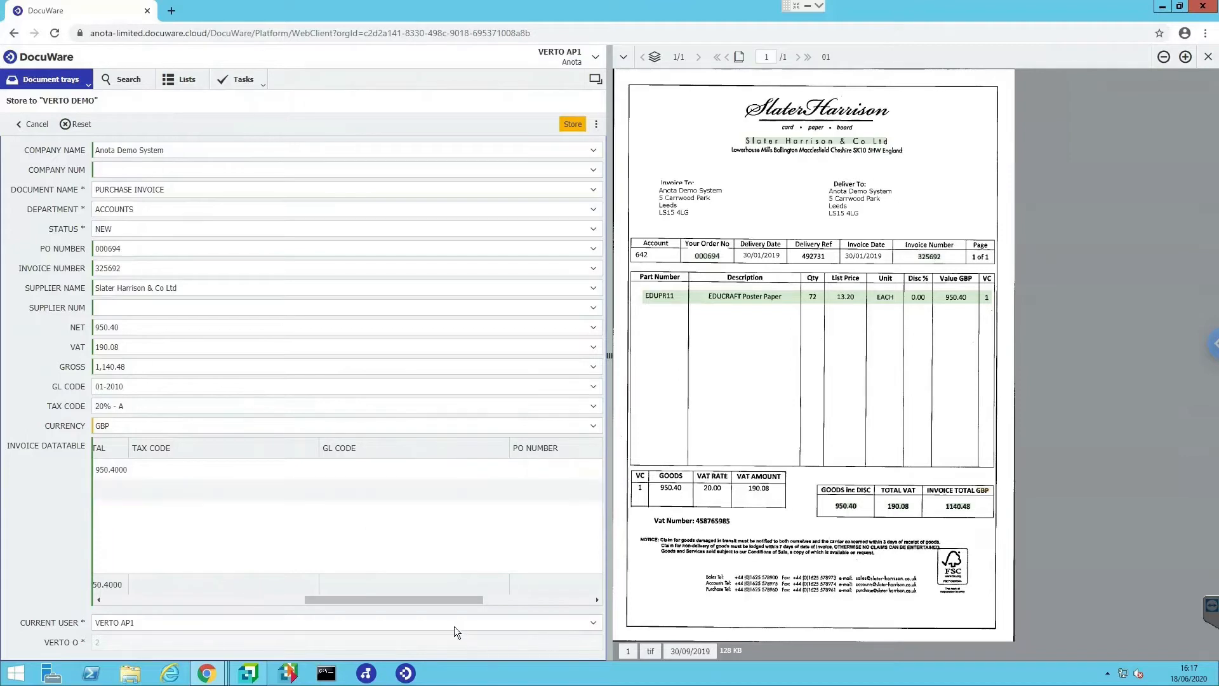
left_click_drag(420, 599, 418, 599)
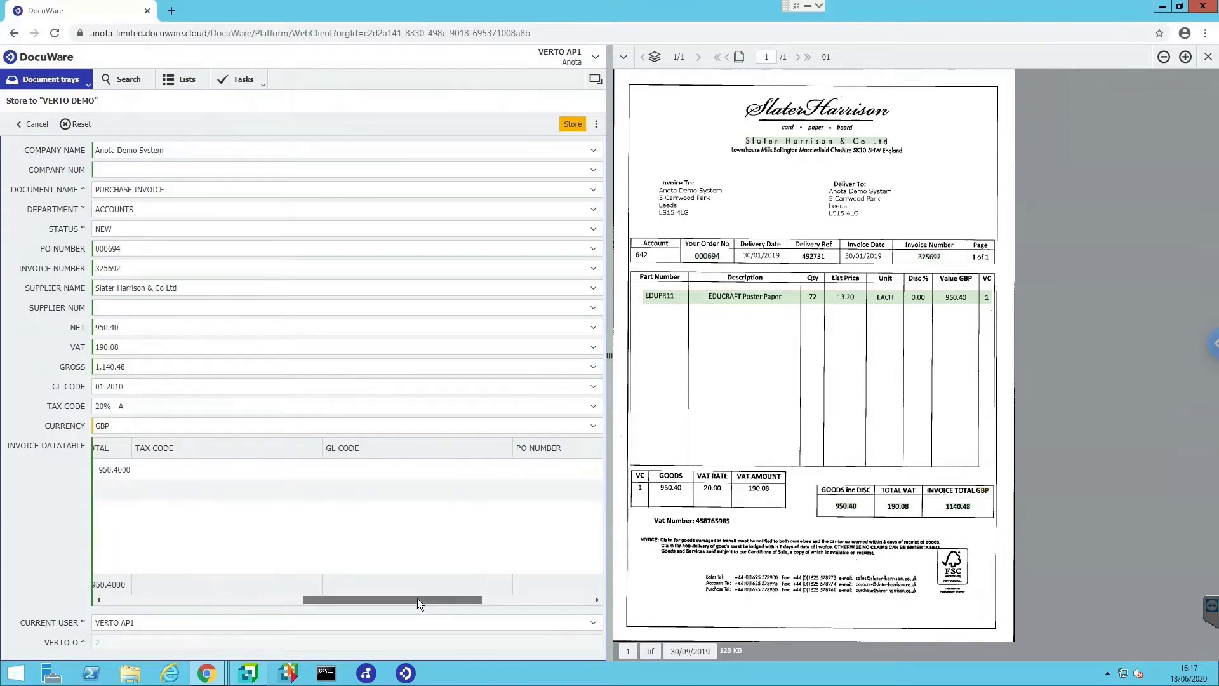
left_click_drag(417, 600, 149, 421)
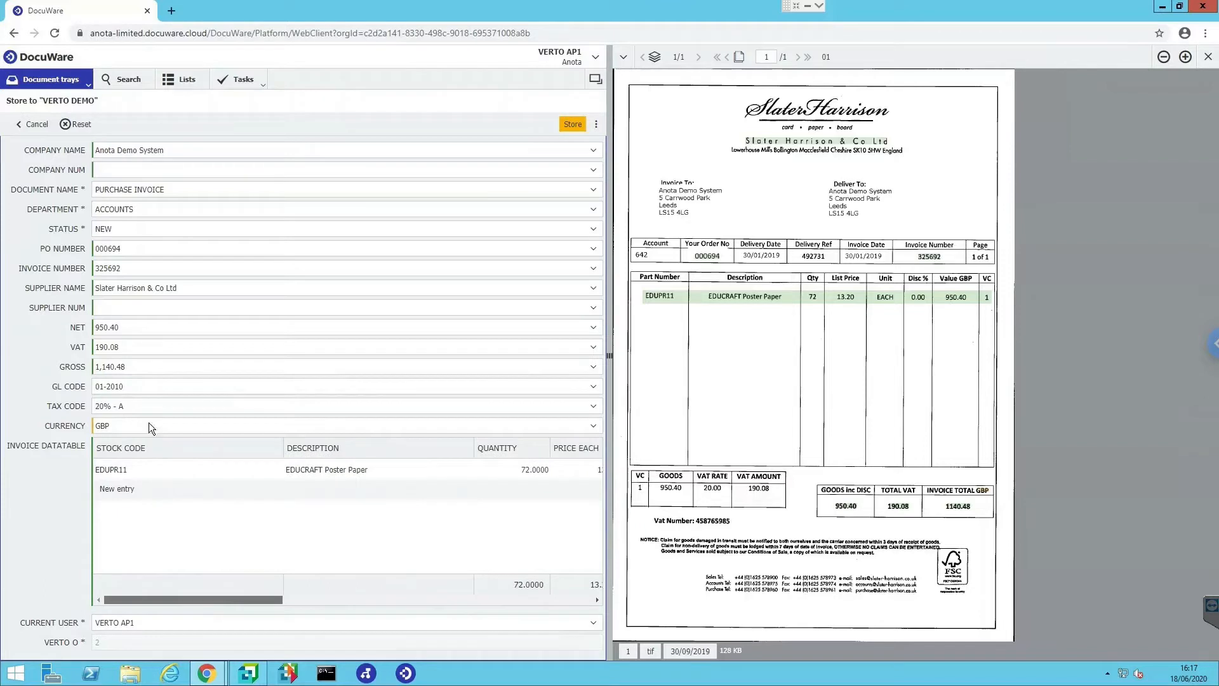
Step: Store the indexed invoice in the VERTO DEMO file cabinet and show the posting list
left_click(574, 124)
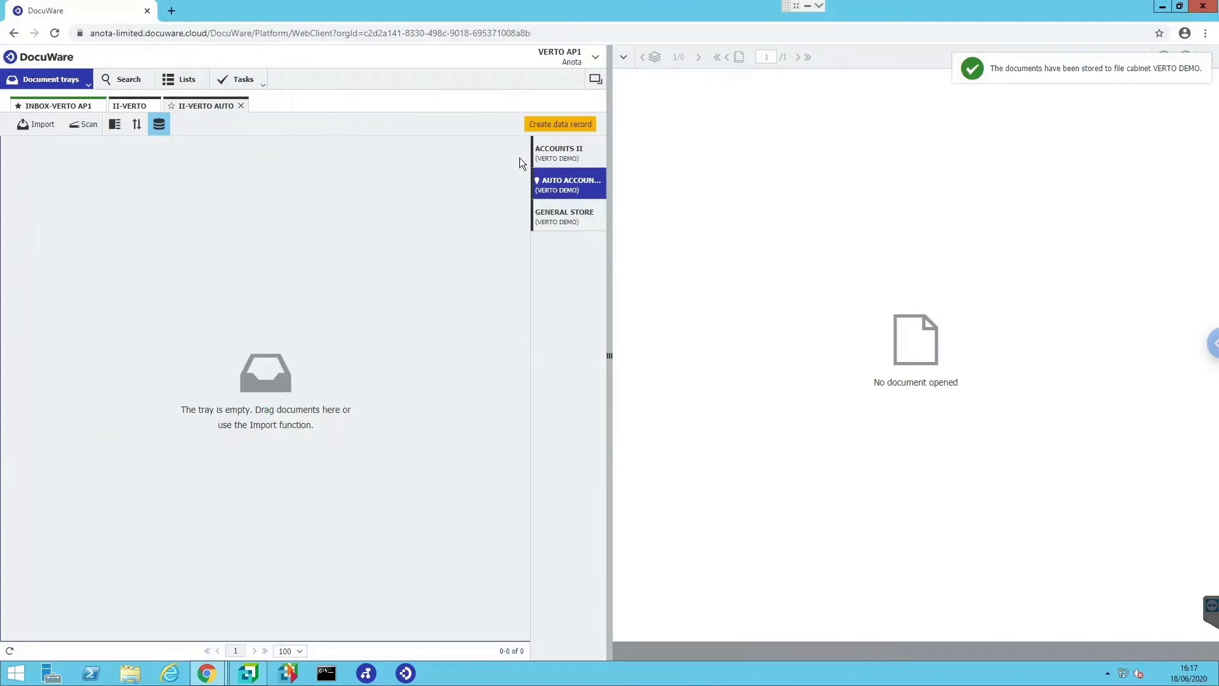
left_click(181, 79)
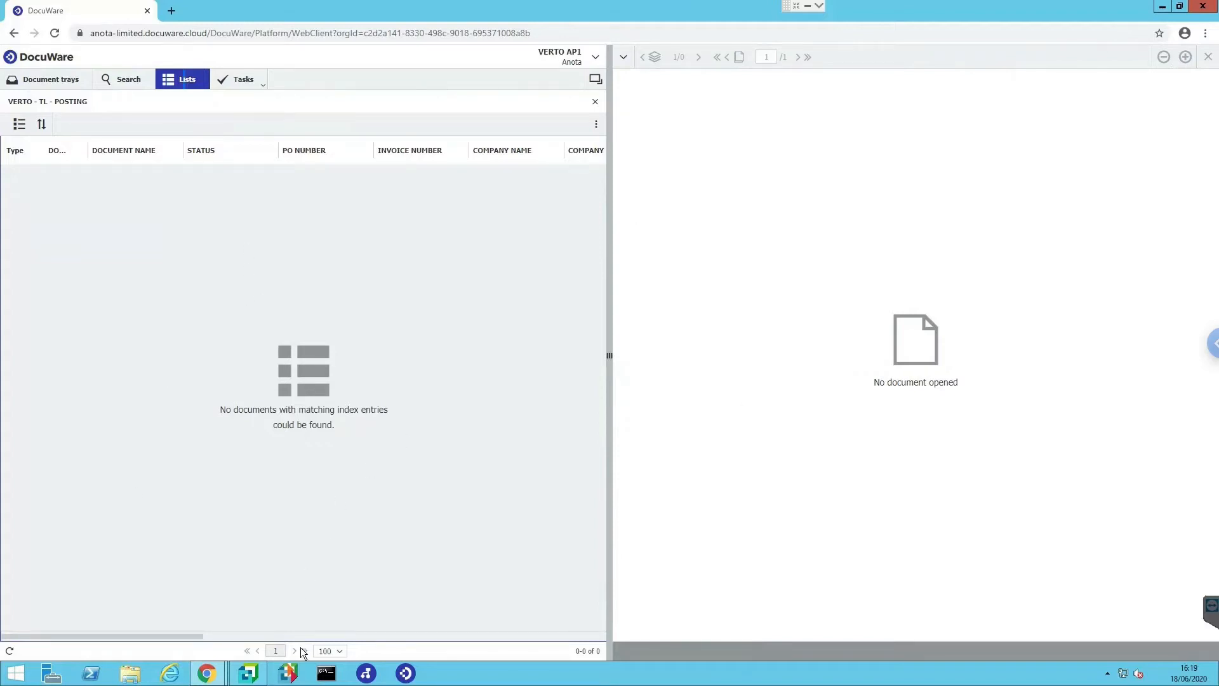
Step: Switch to the SYSPRO Supplier Query, go back to supplier 1027 and select its posted invoice
left_click(262, 672)
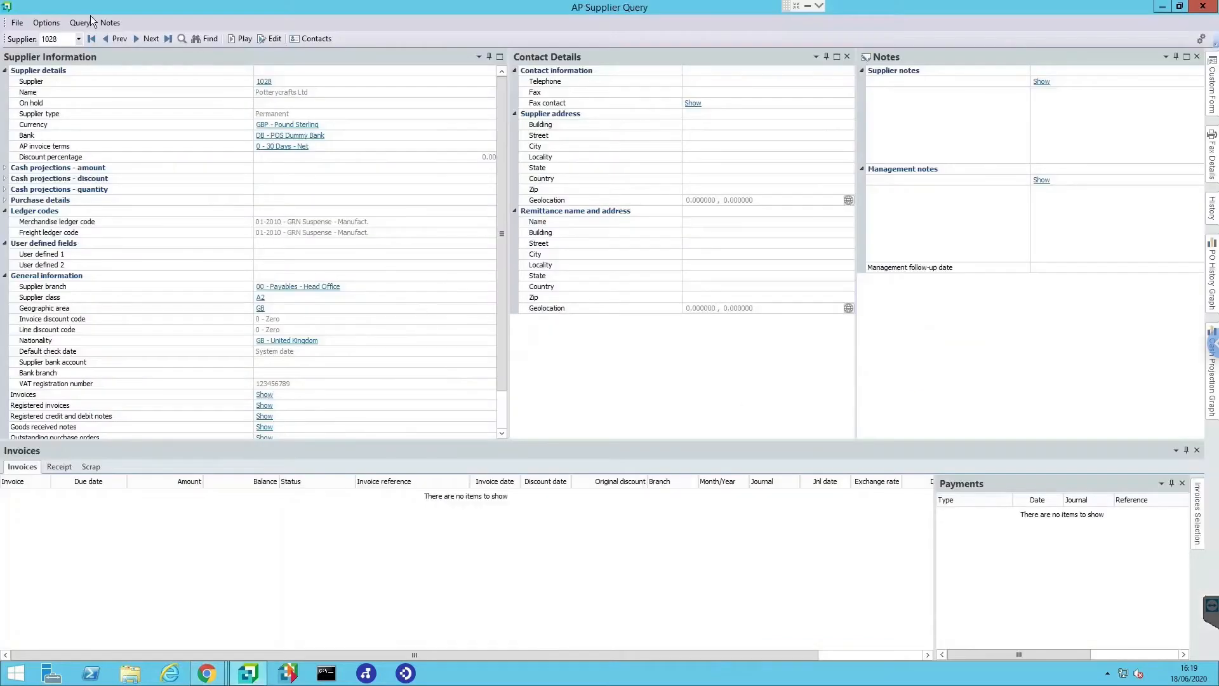
left_click(116, 38)
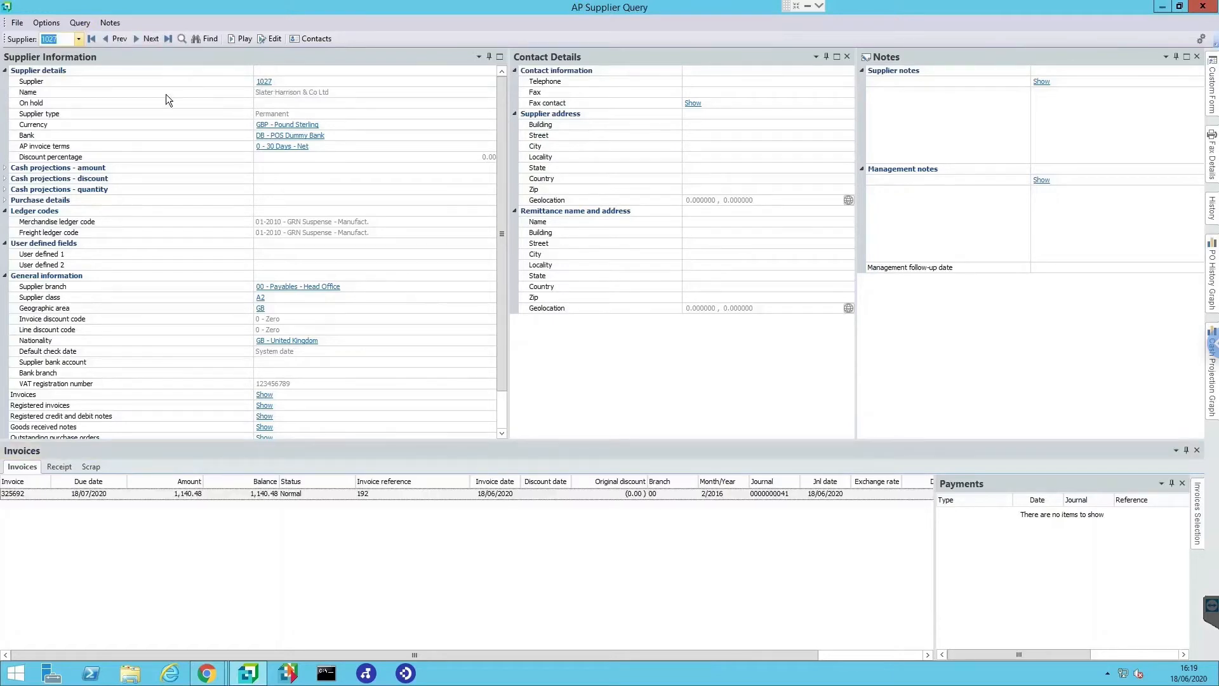
left_click(115, 490)
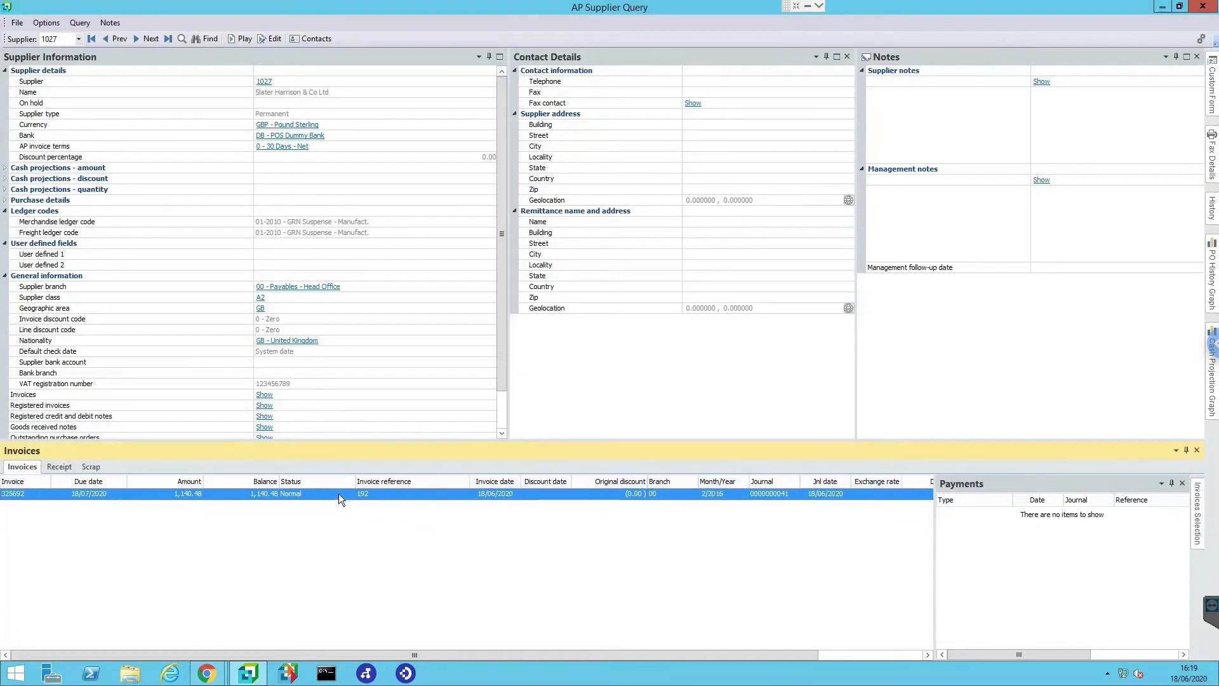
Step: Query the supplier's invoices, view the posted invoice's GL distribution including the merchandise entry, and close the distribution window
left_click(81, 23)
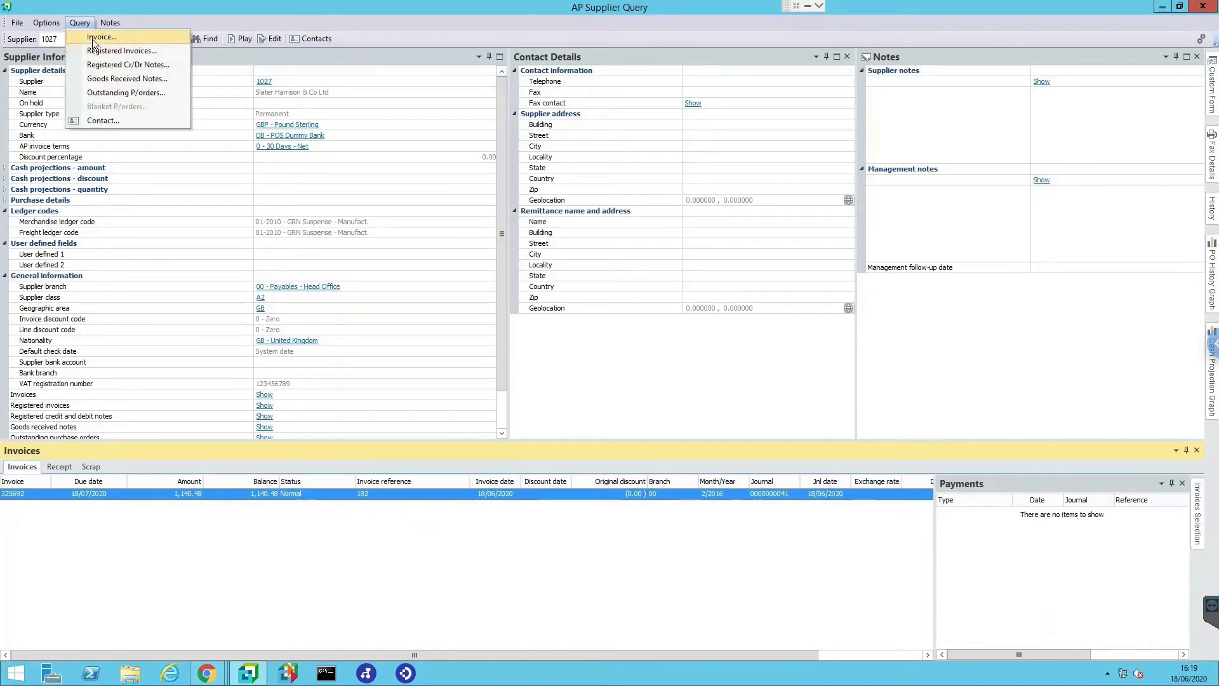
left_click(92, 40)
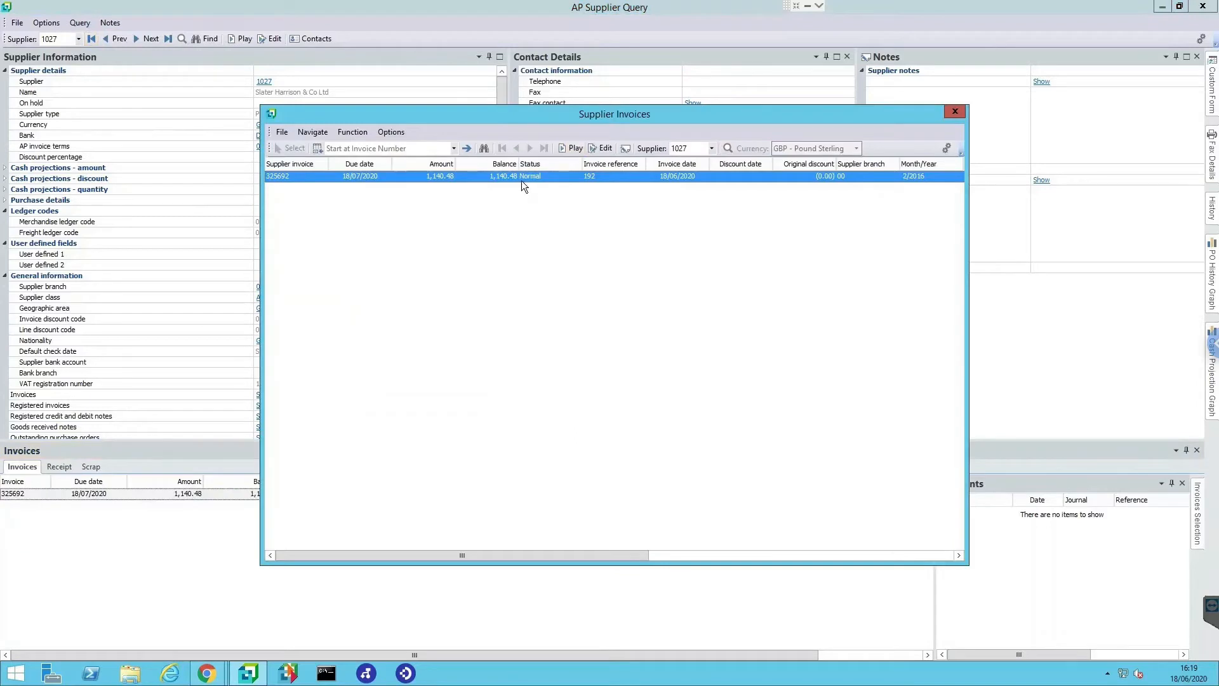
right_click(527, 181)
left_click(551, 202)
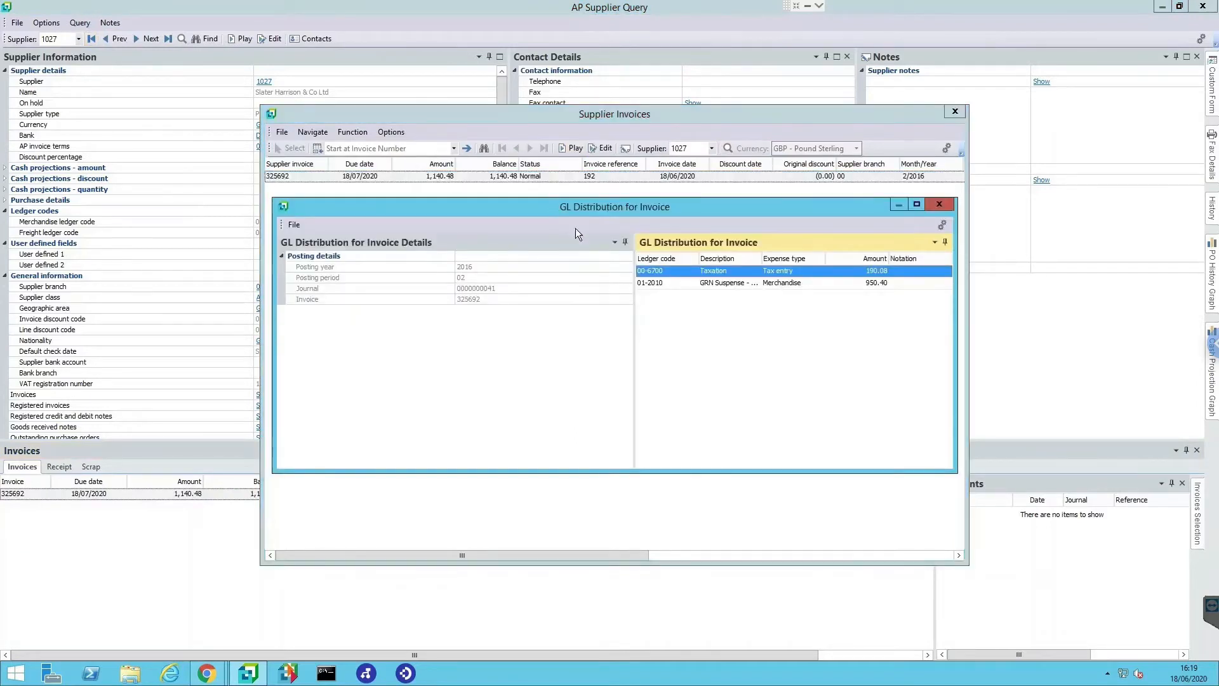
left_click(644, 284)
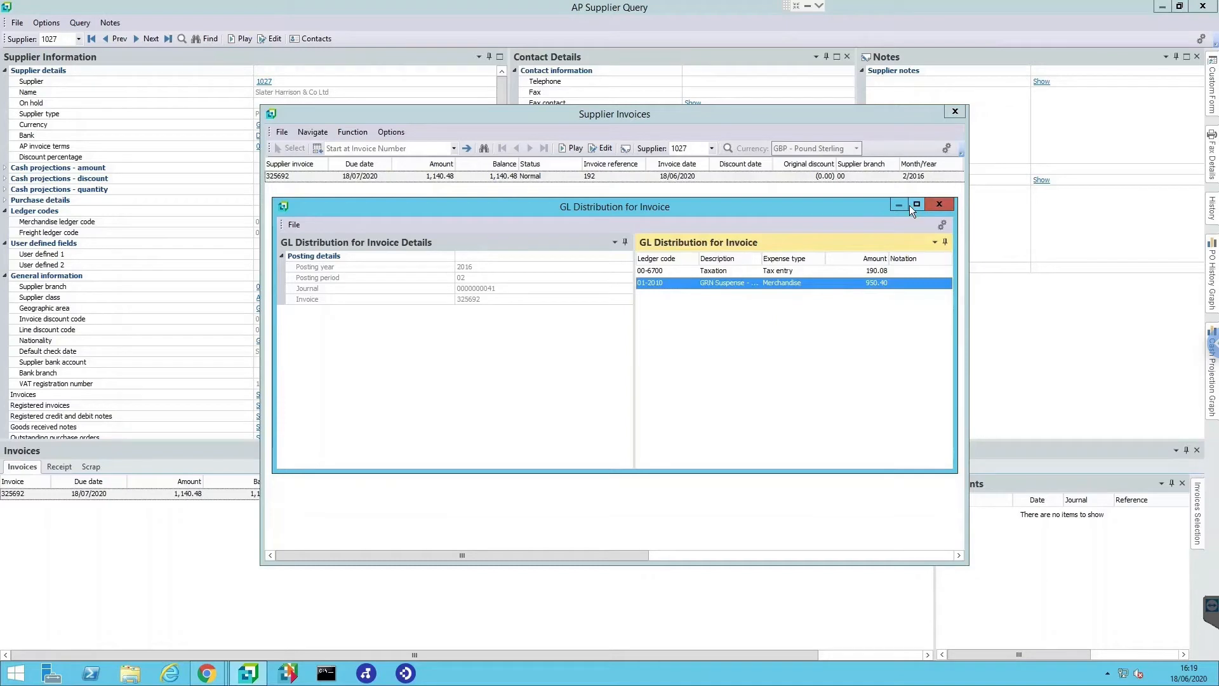
left_click(928, 207)
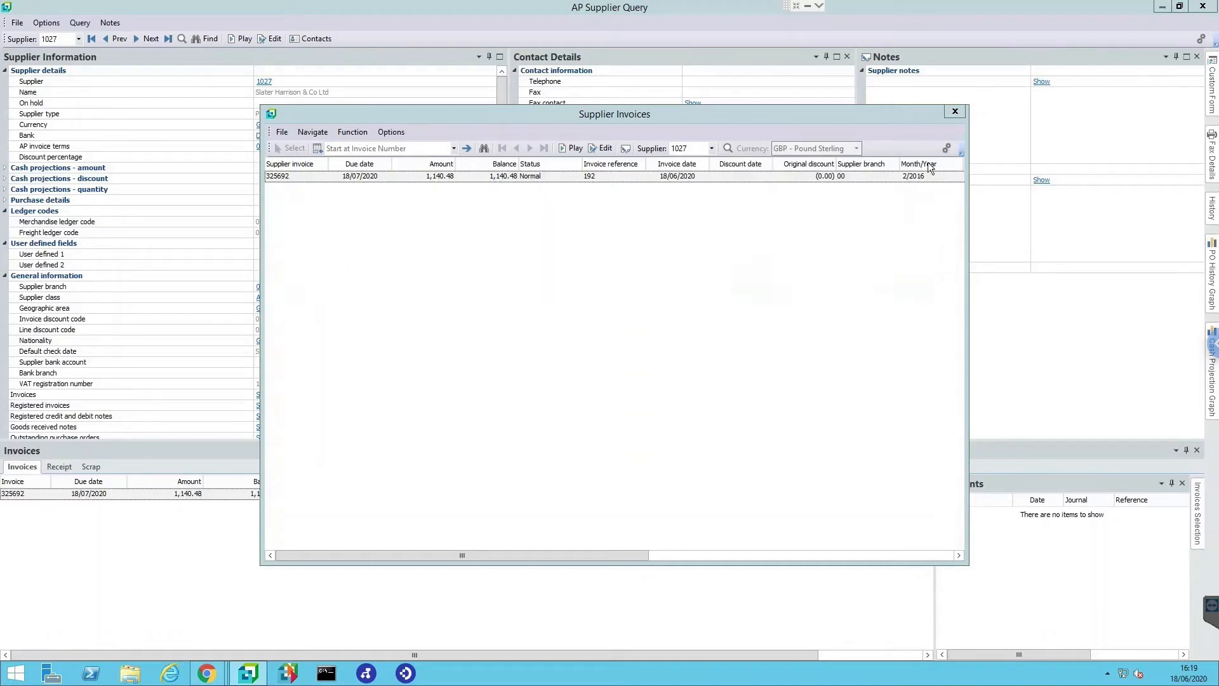
Step: Close the Supplier Invoices window and switch to the VERTO AP1 user's DocuWare browser window
left_click(954, 112)
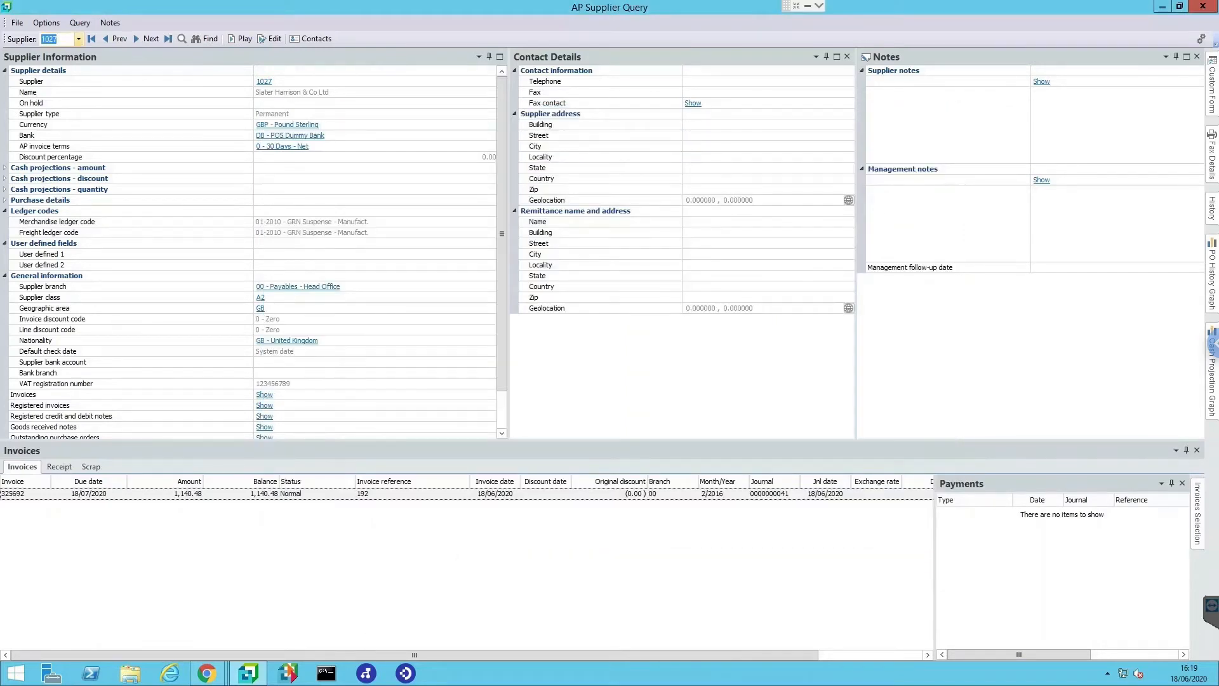
left_click(207, 673)
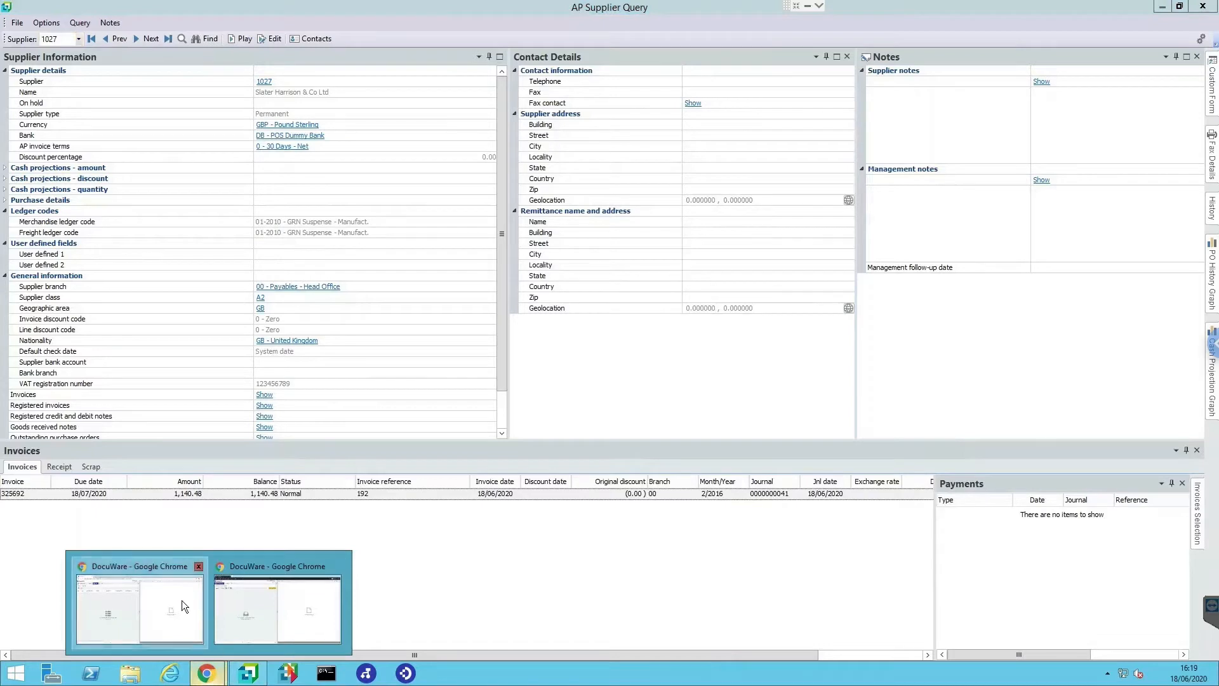
left_click(181, 601)
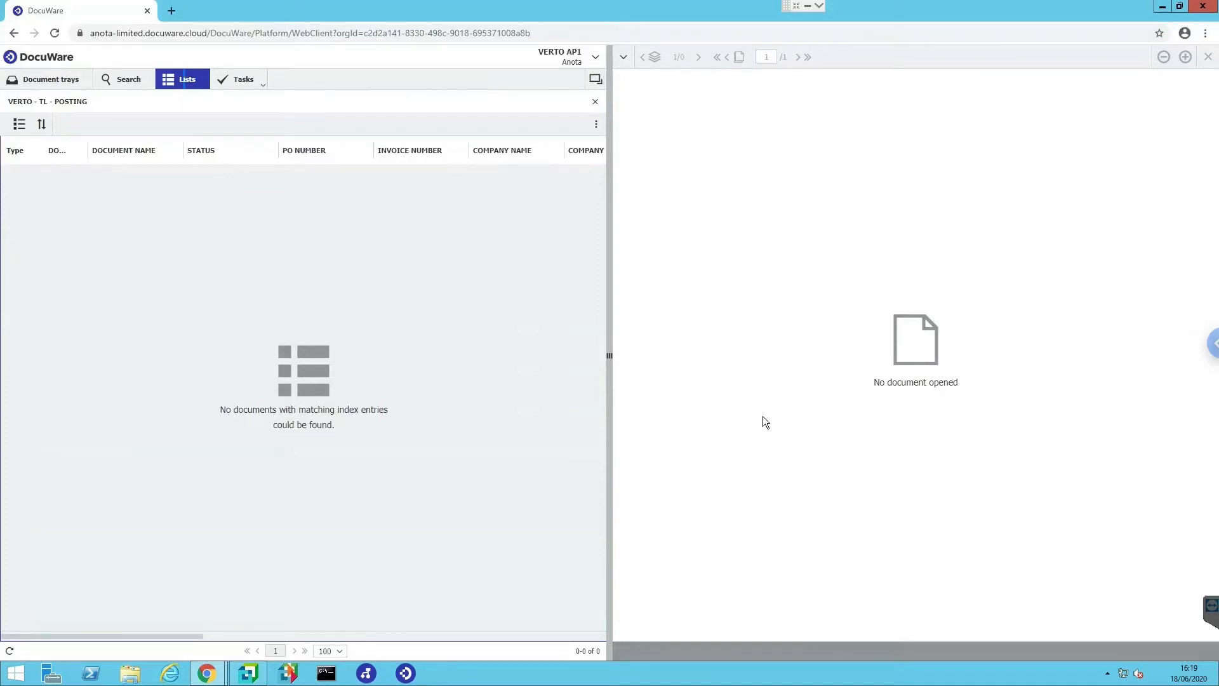
Step: Show the index entries of document 02 in the INBOX-VERTO AP1 tray and return to the tray
left_click(31, 105)
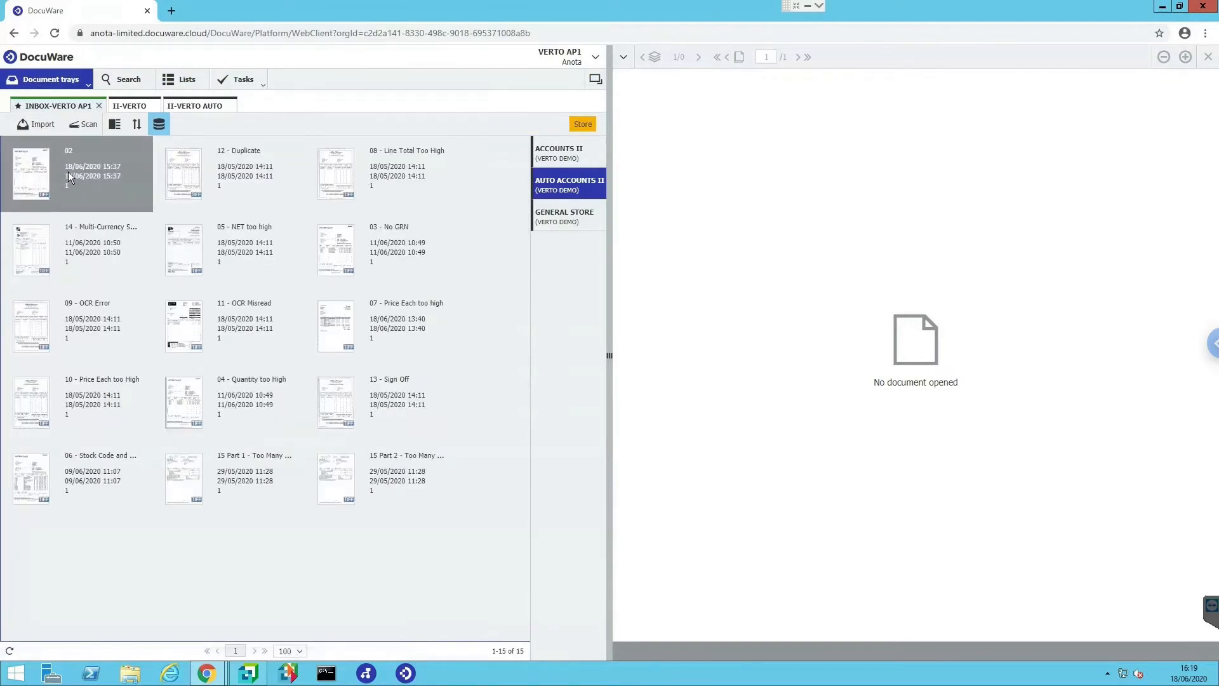
right_click(67, 172)
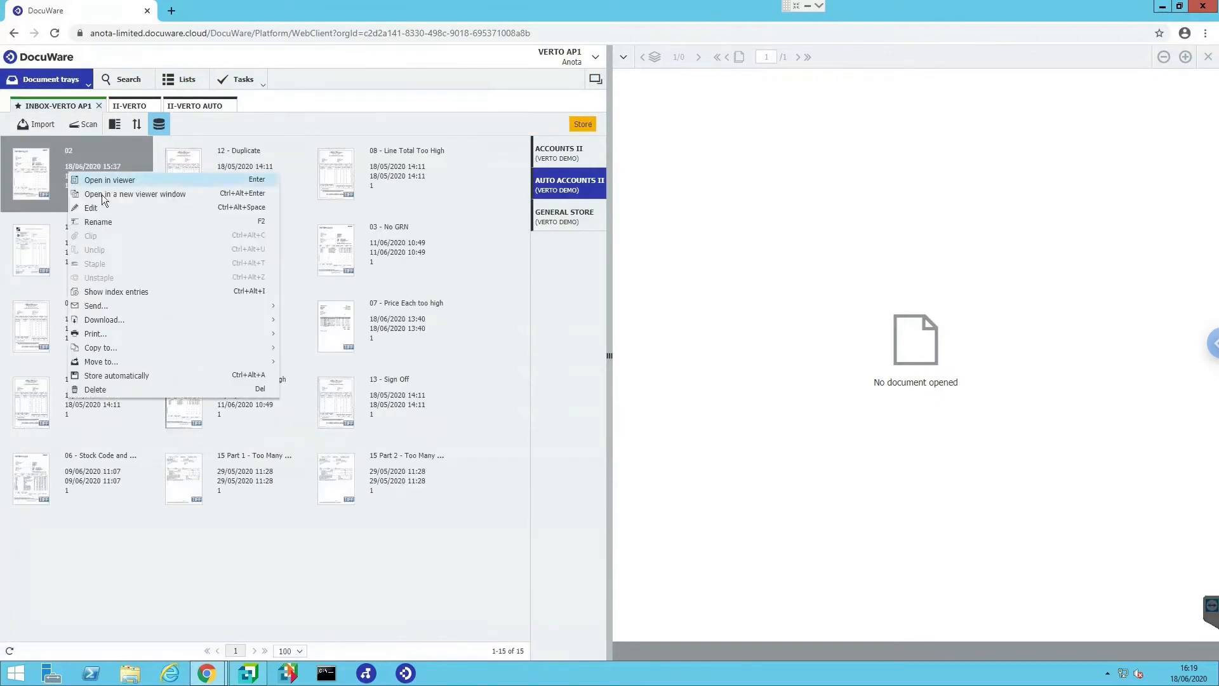
left_click(108, 291)
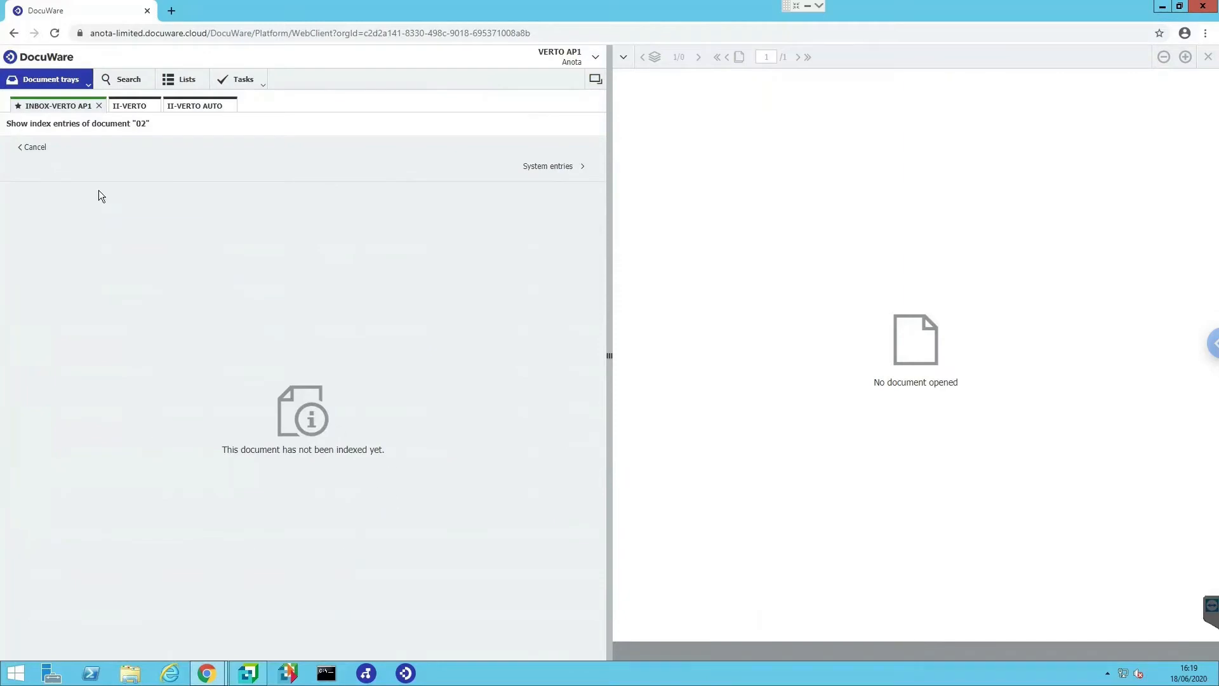
left_click(31, 147)
Step: Move document 02 to the II-VERTO tray and open it for storing with the ACCOUNTS II dialog
left_click_drag(53, 172, 128, 109)
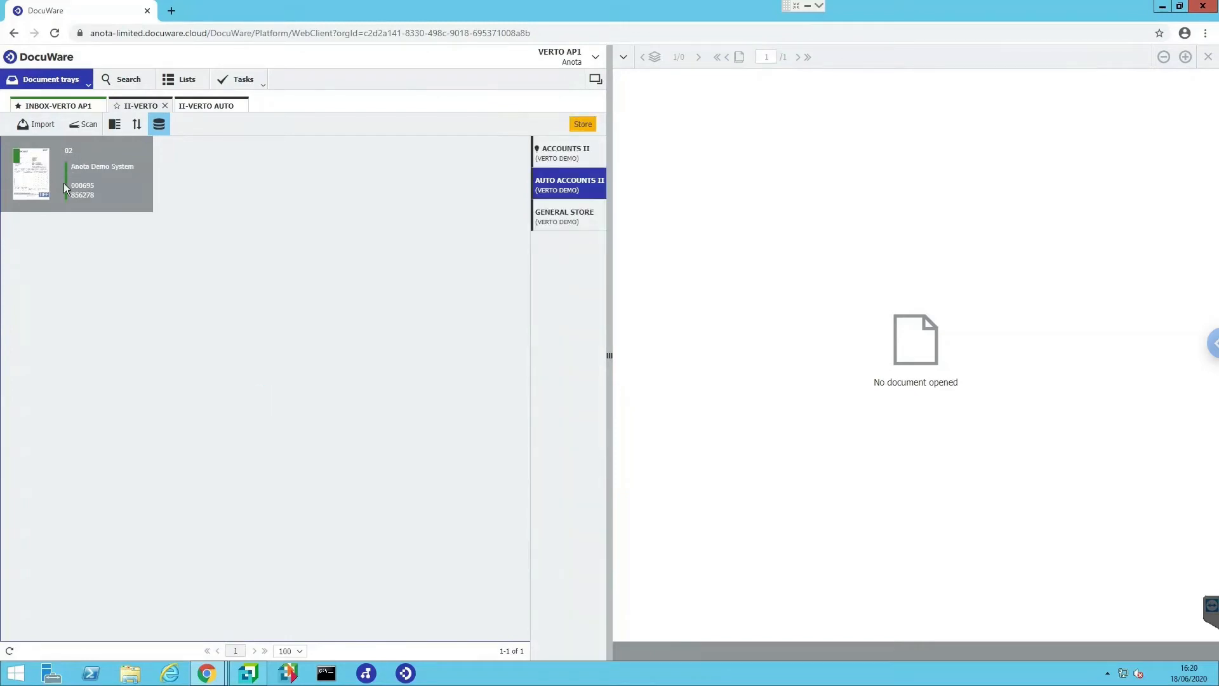
left_click_drag(31, 172, 541, 140)
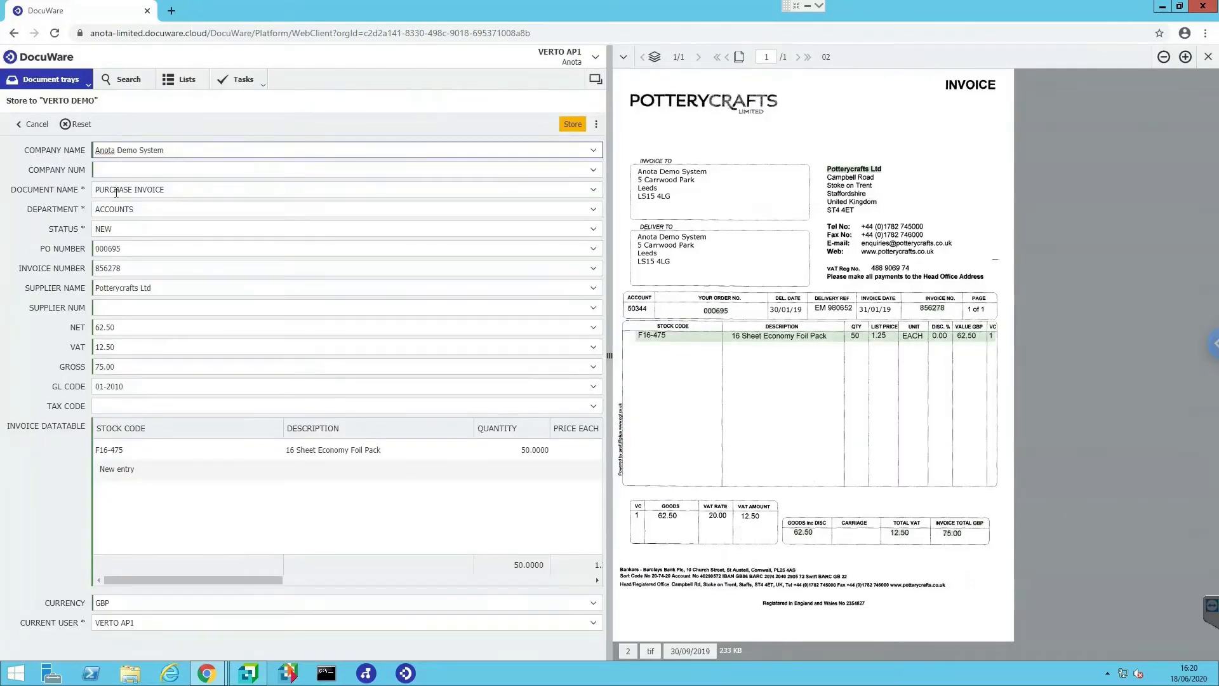
Step: Set the Potterycrafts invoice's tax code to 20% - A
left_click(118, 404)
left_click(591, 406)
left_click(136, 354)
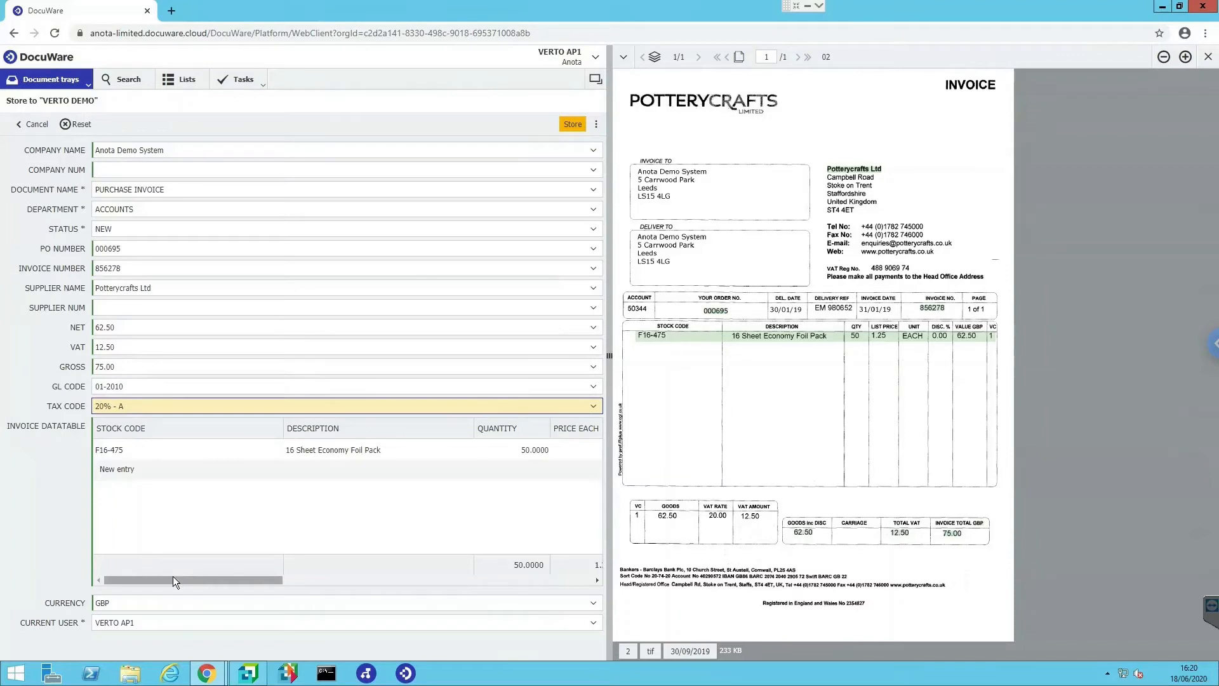
Step: Check the F16-475 line across the invoice table's columns and store the invoice in the VERTO DEMO file cabinet
left_click_drag(173, 577, 228, 584)
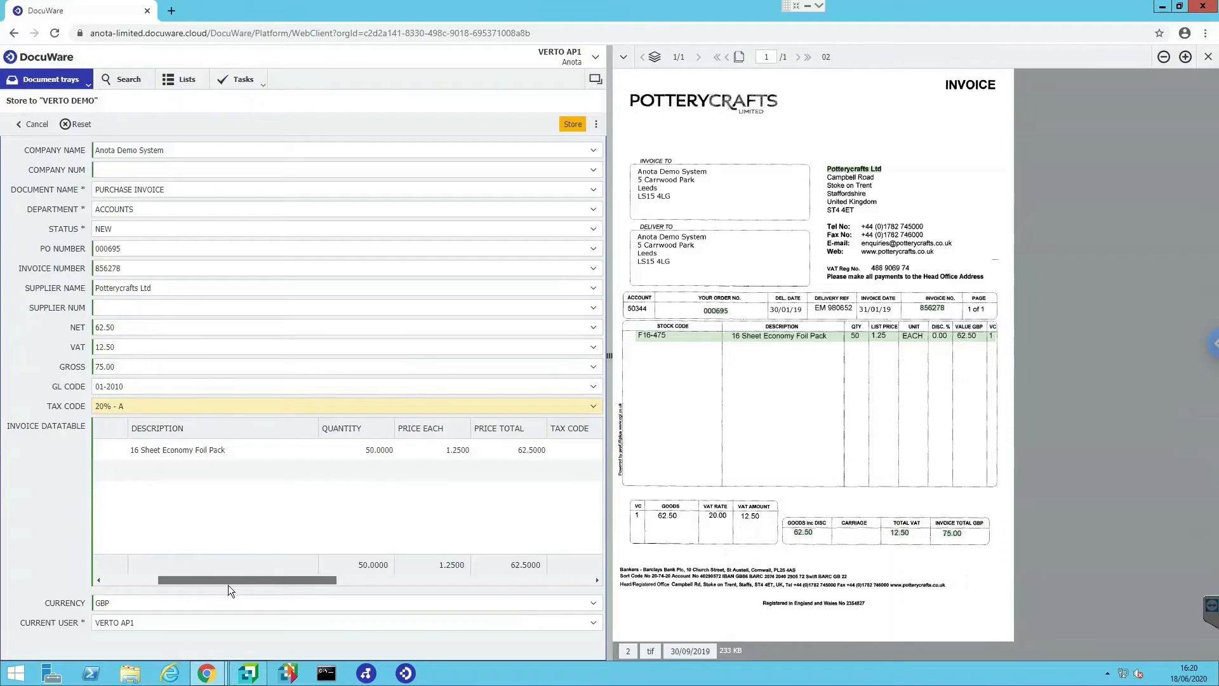
left_click_drag(228, 585, 150, 566)
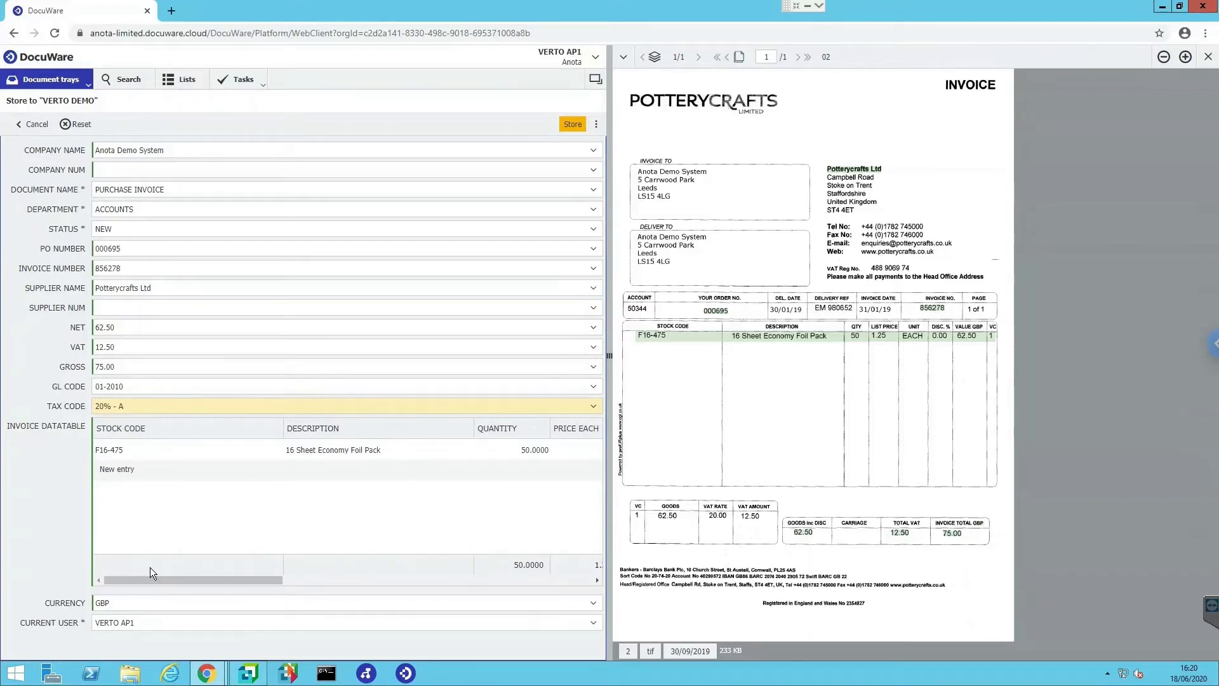
left_click(574, 126)
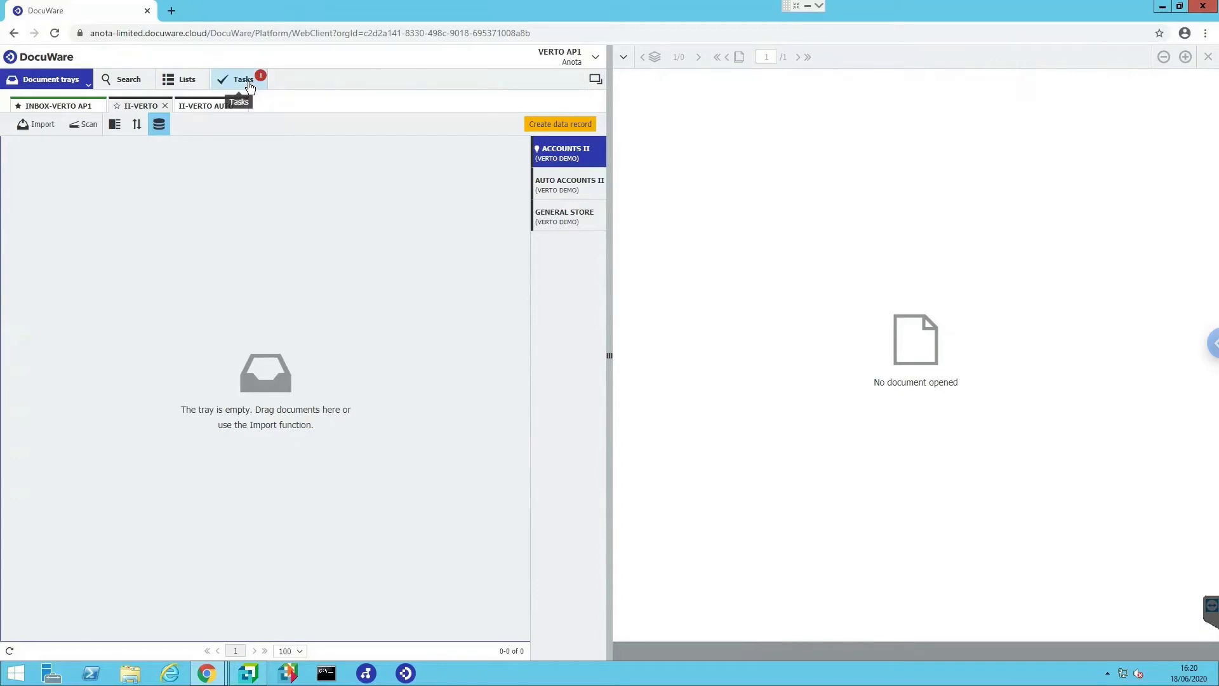
Step: Open the new purchase invoice task and review its Send for Approval, Post Invoice, Resend to Verto, Archive Document and Delete Document decisions
left_click(250, 86)
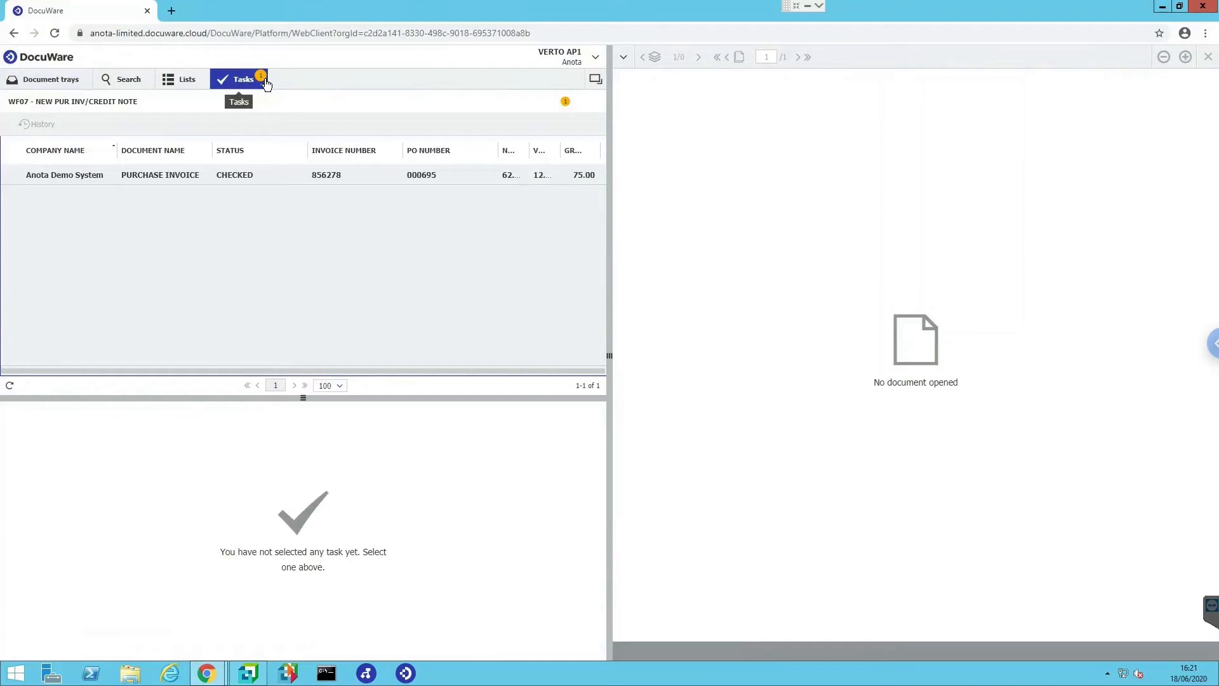
left_click(123, 182)
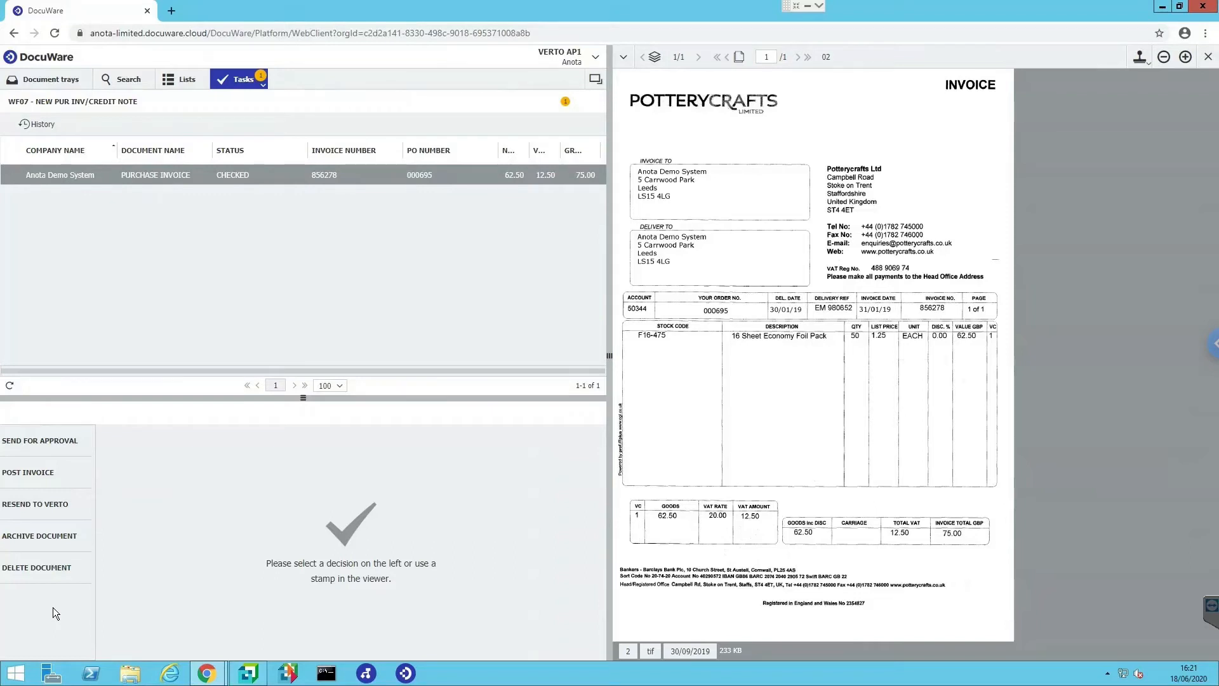
left_click(71, 440)
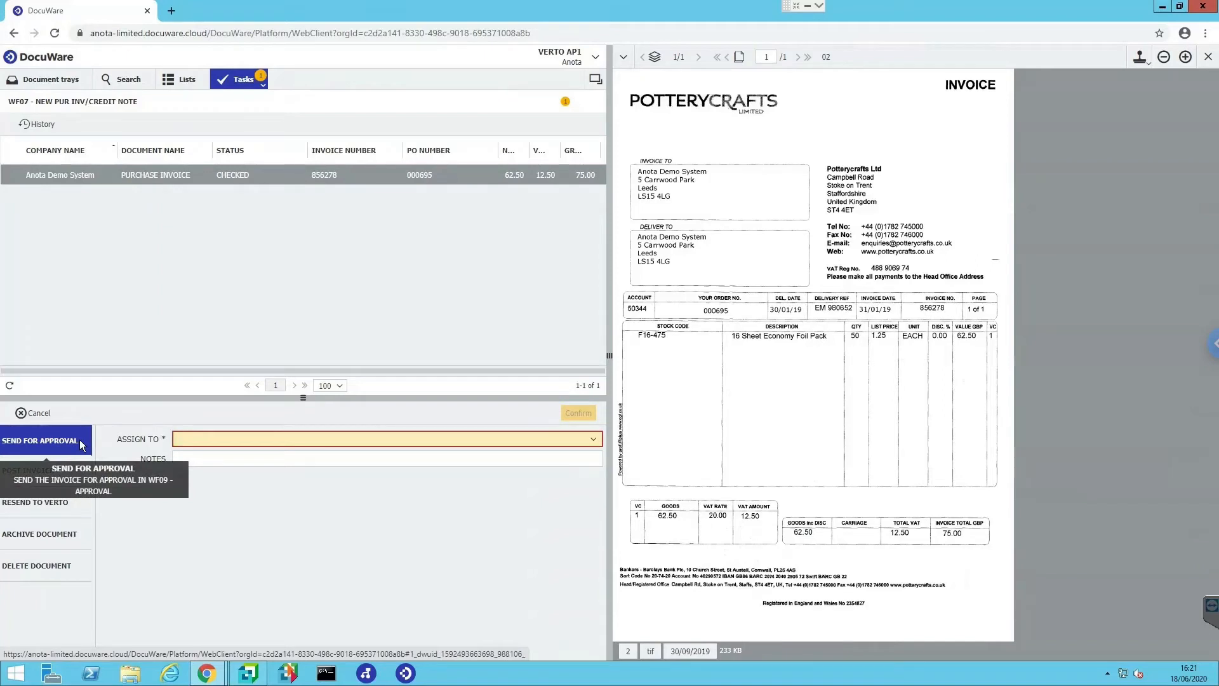
left_click(45, 472)
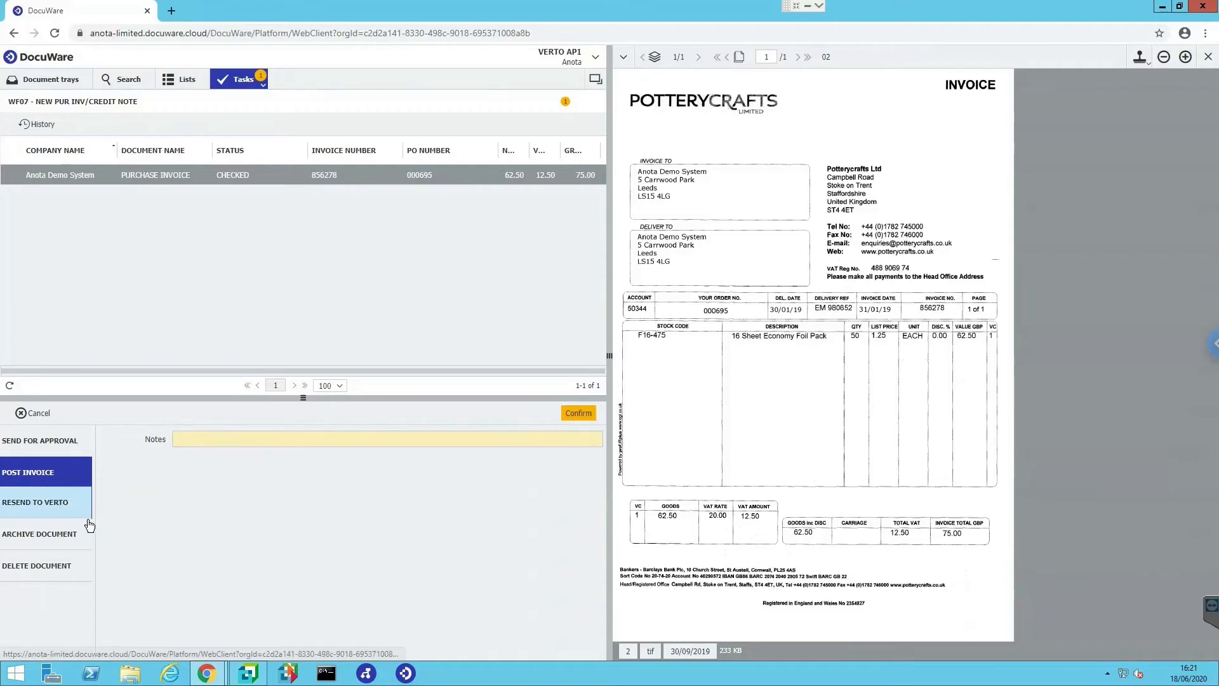
left_click(47, 507)
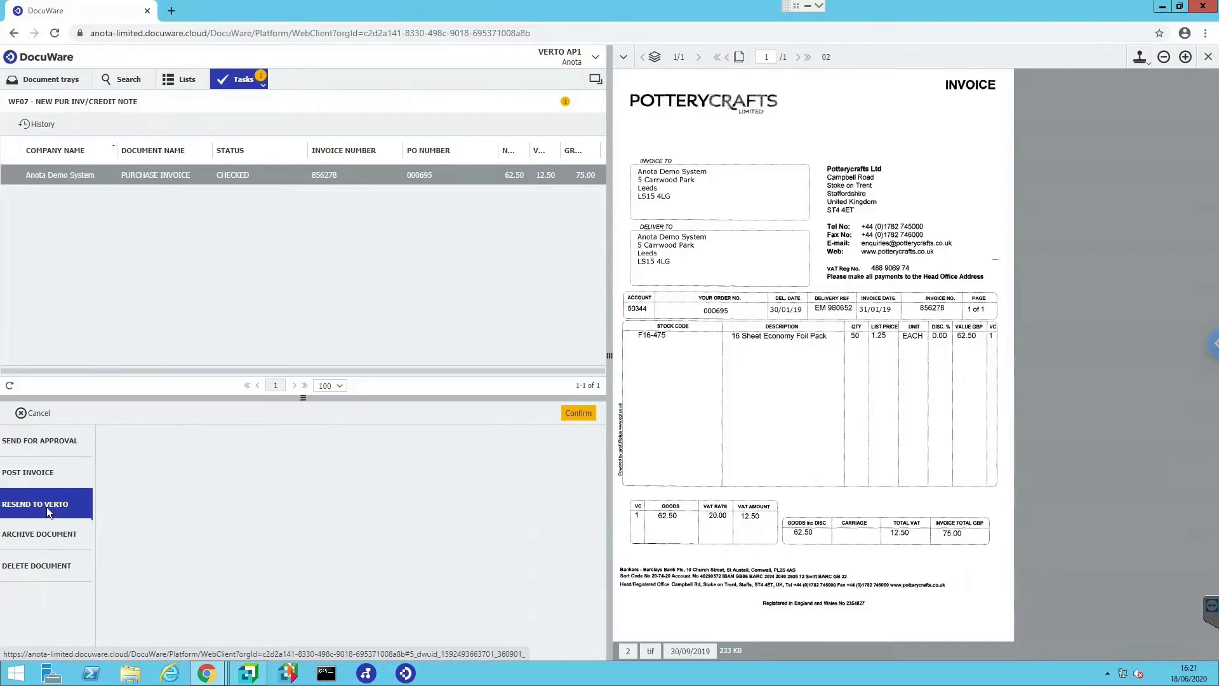
left_click(70, 535)
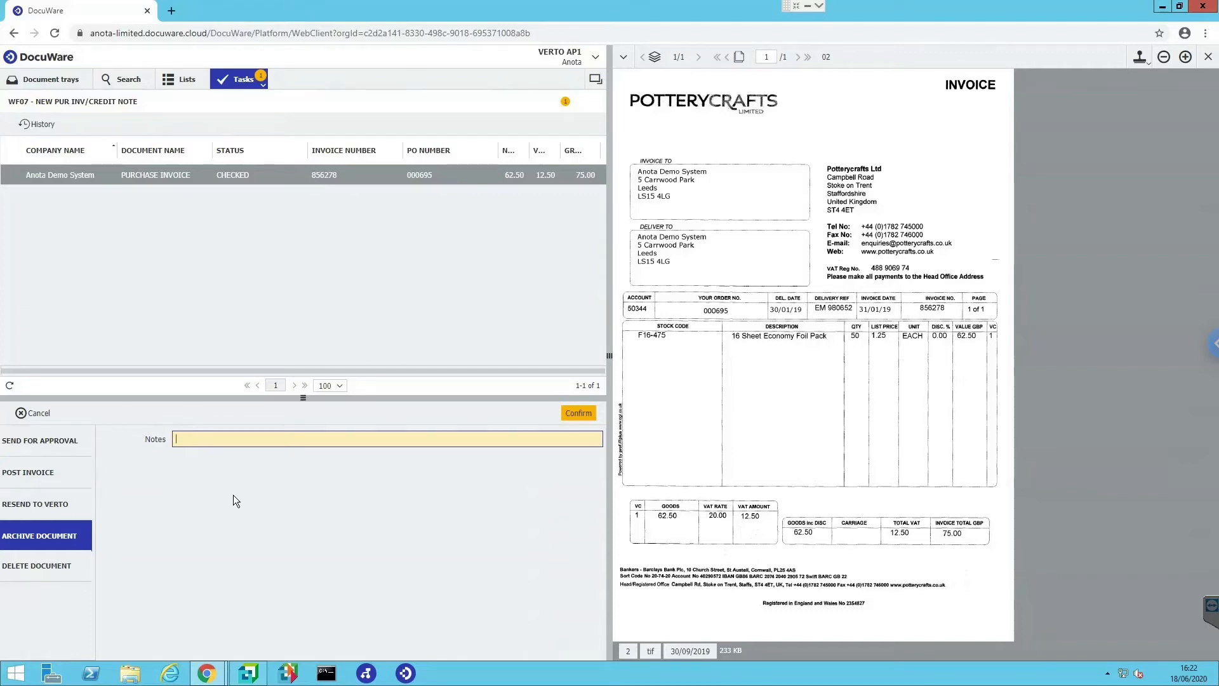
left_click(55, 556)
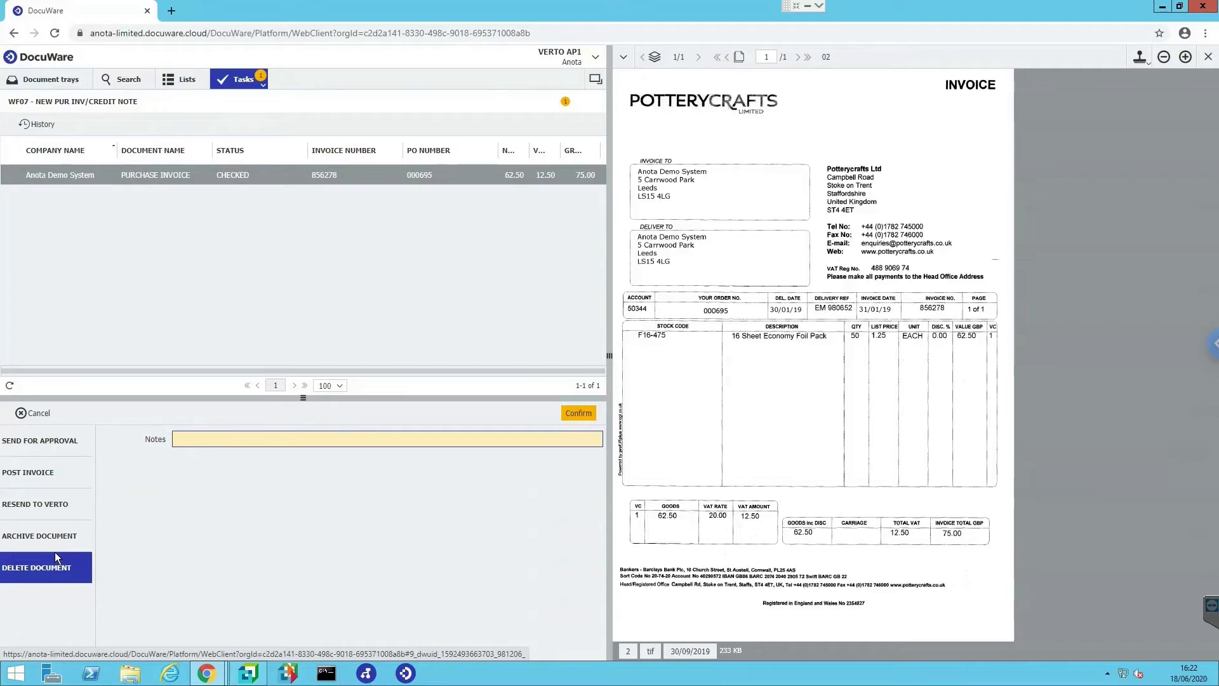
Step: Send the Potterycrafts invoice for approval, assigned to VERTO APPROVER1
left_click(70, 456)
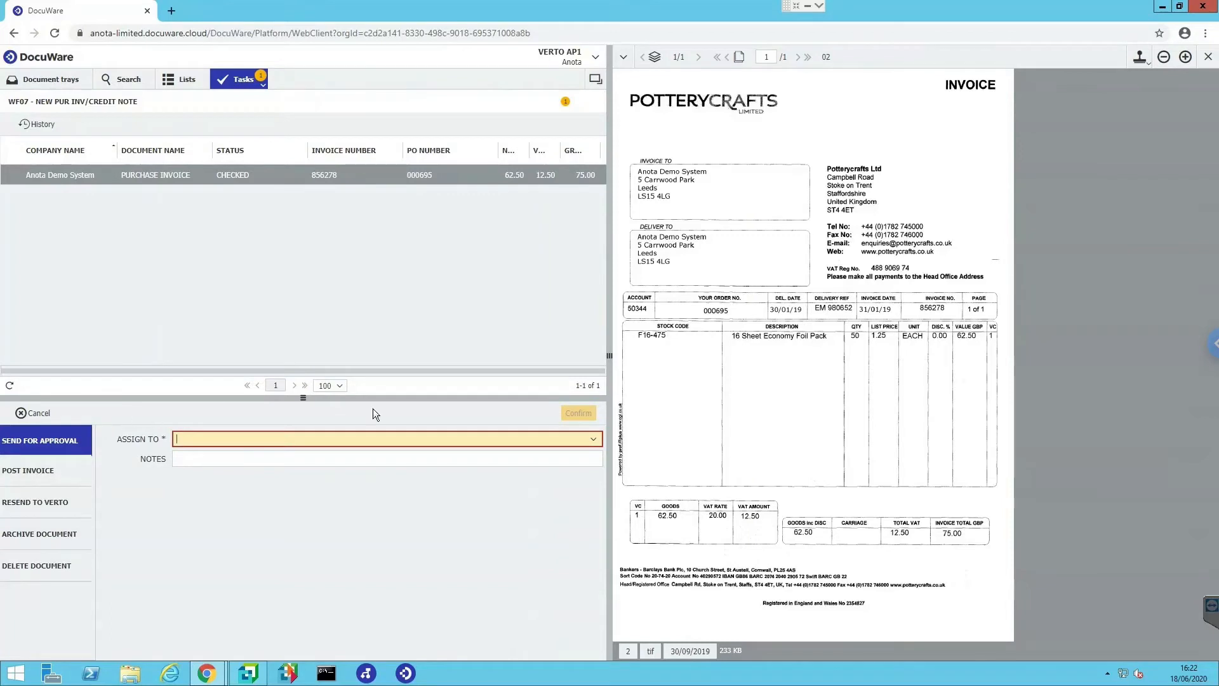
left_click(593, 439)
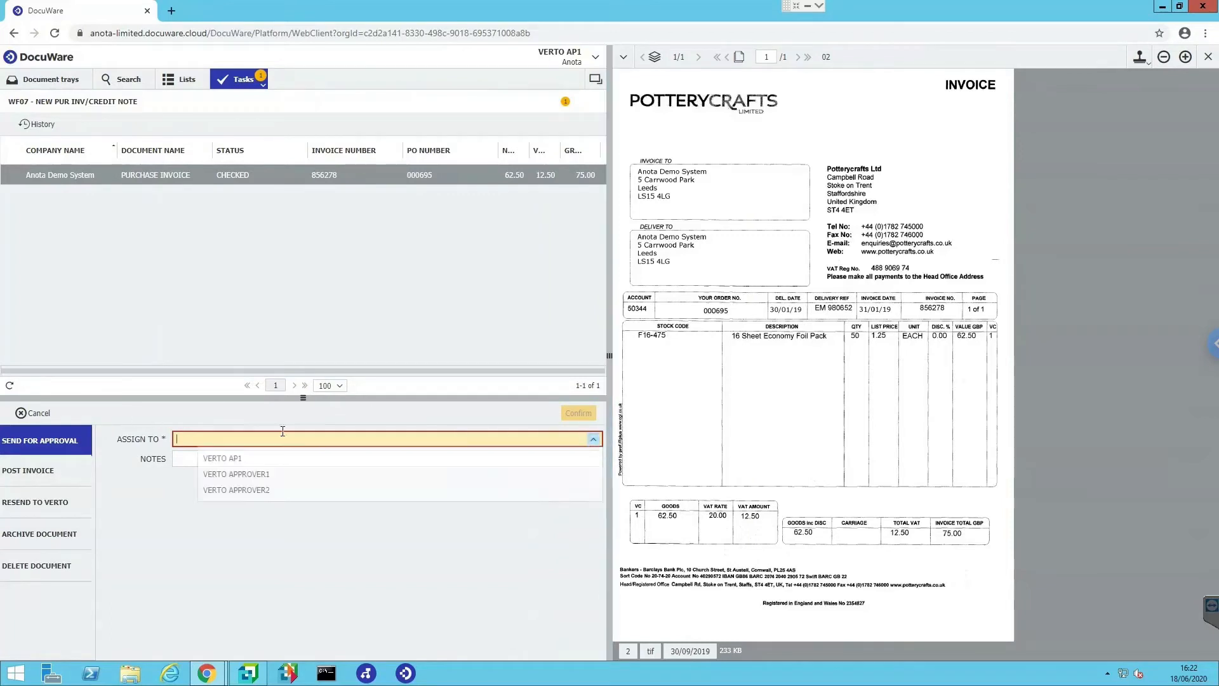
left_click(245, 478)
left_click(567, 413)
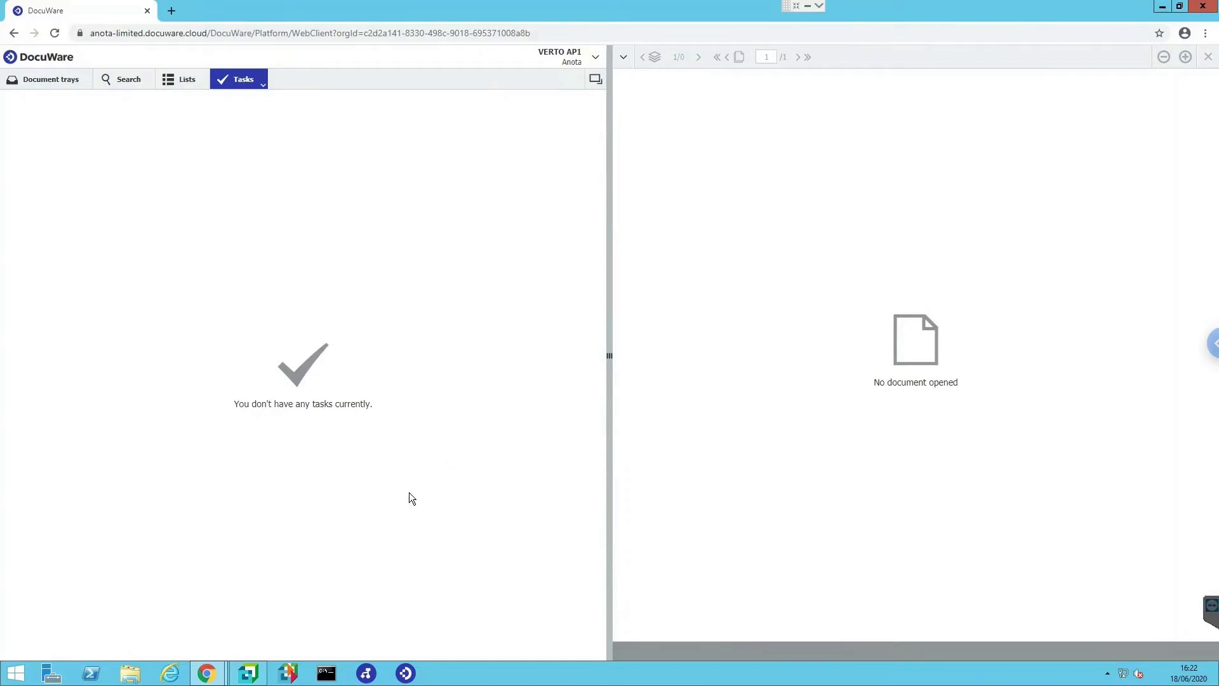
Step: Switch to VERTO APPROVER1's DocuWare window and open the purchase invoice task that requires approval
mouse_move(206, 673)
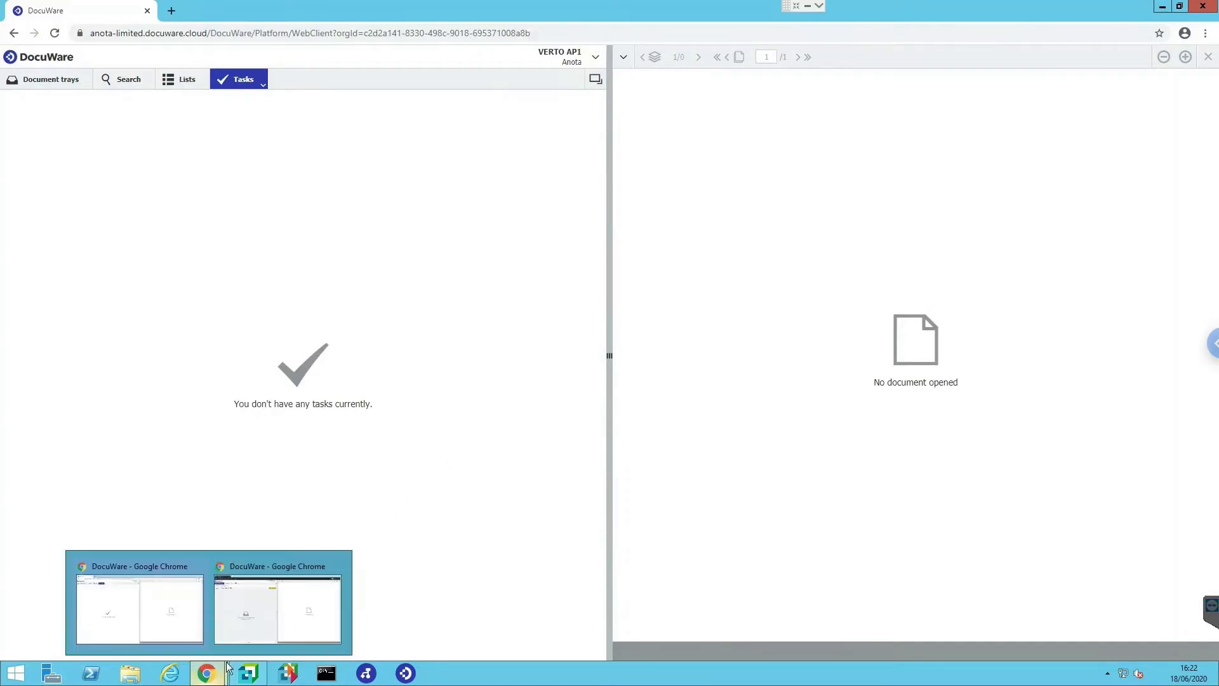
left_click(257, 638)
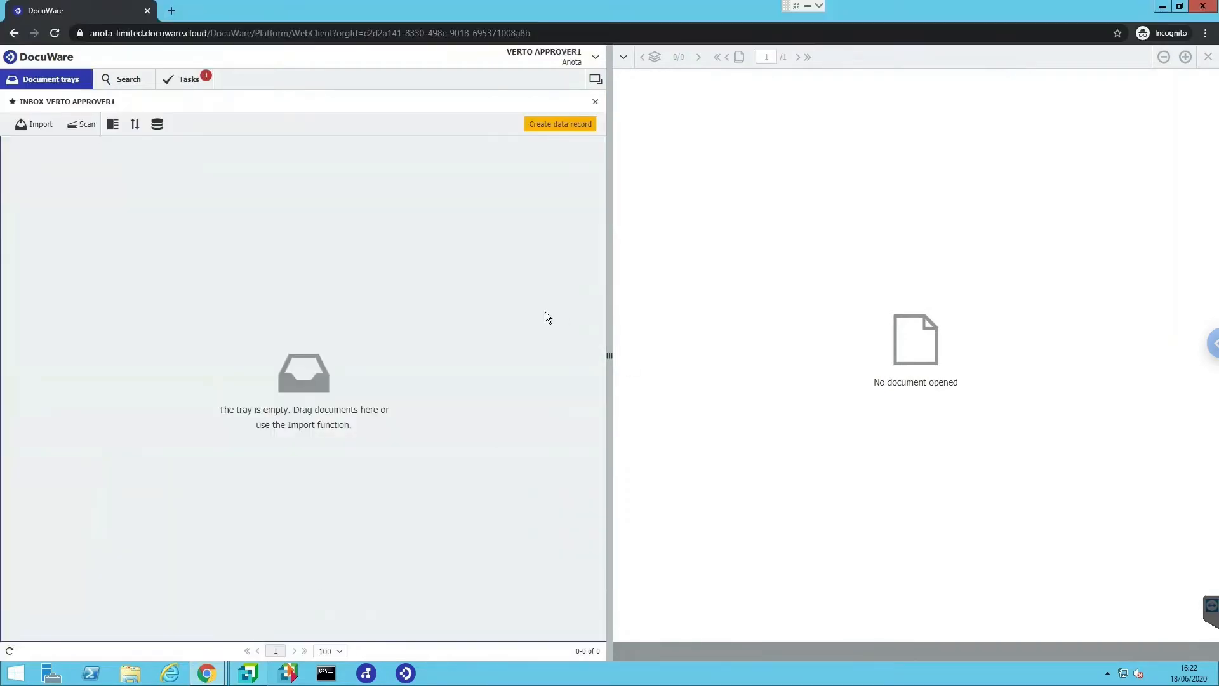
left_click(182, 82)
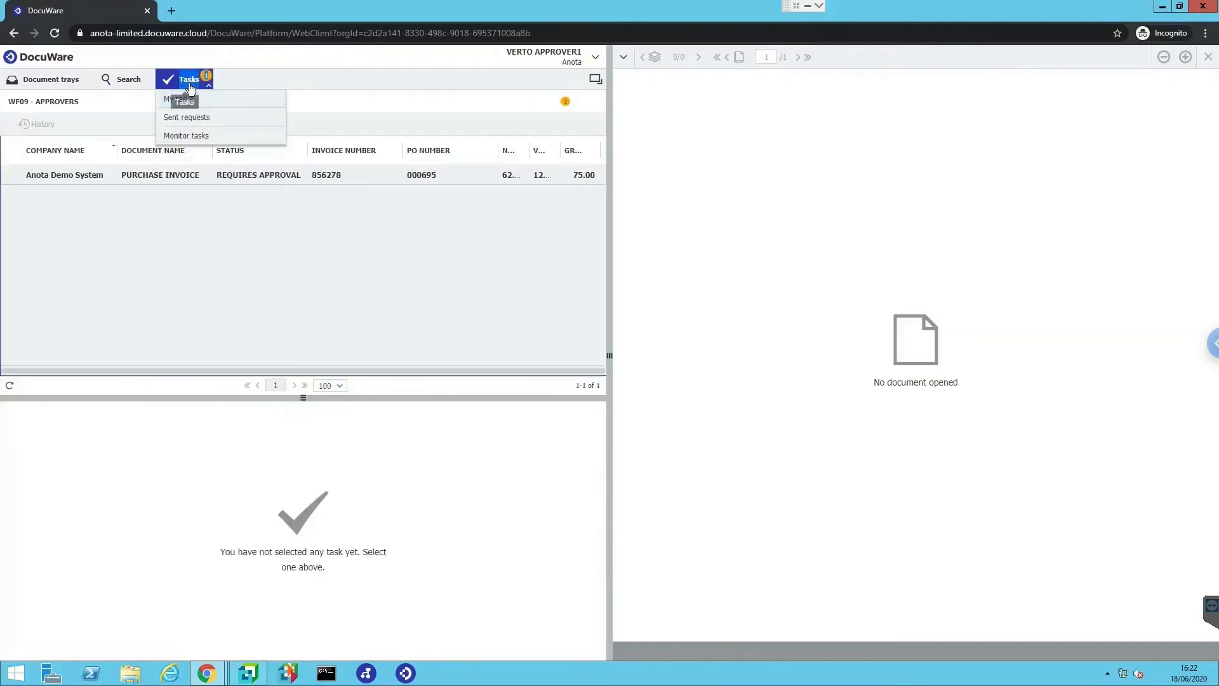
left_click(259, 178)
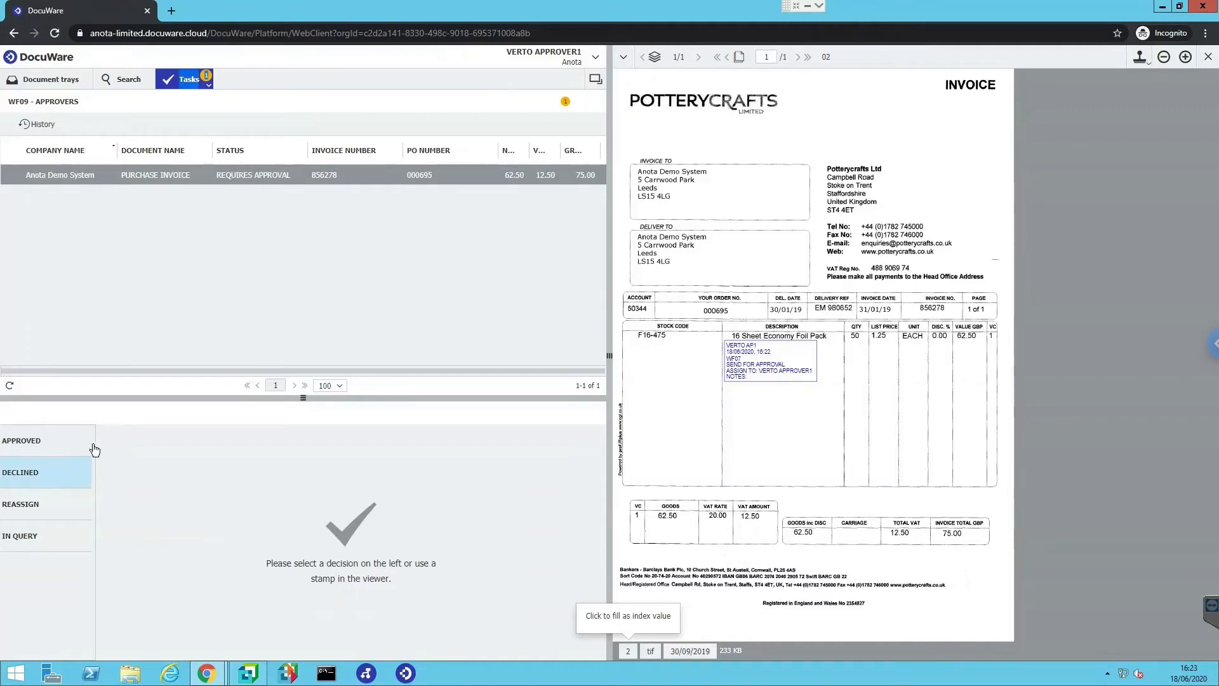
Step: Review the fields offered by the approver's Approved, Declined, Reassign and In Query decisions
left_click(54, 445)
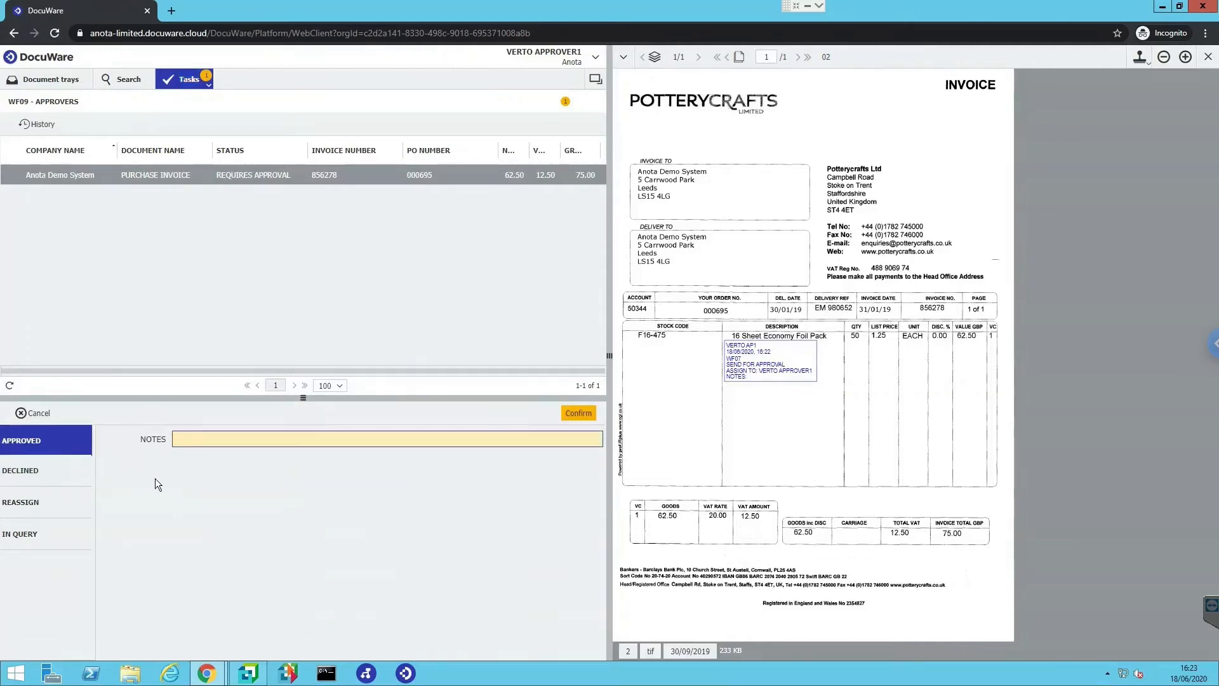
left_click(63, 470)
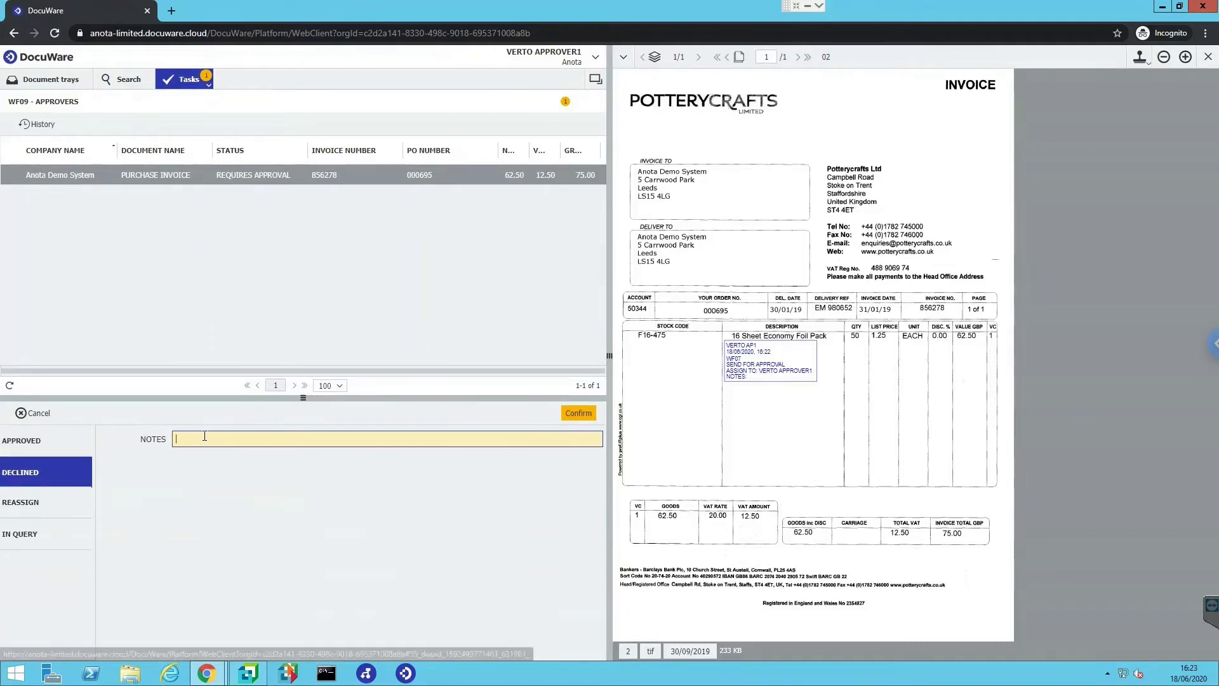
left_click(43, 509)
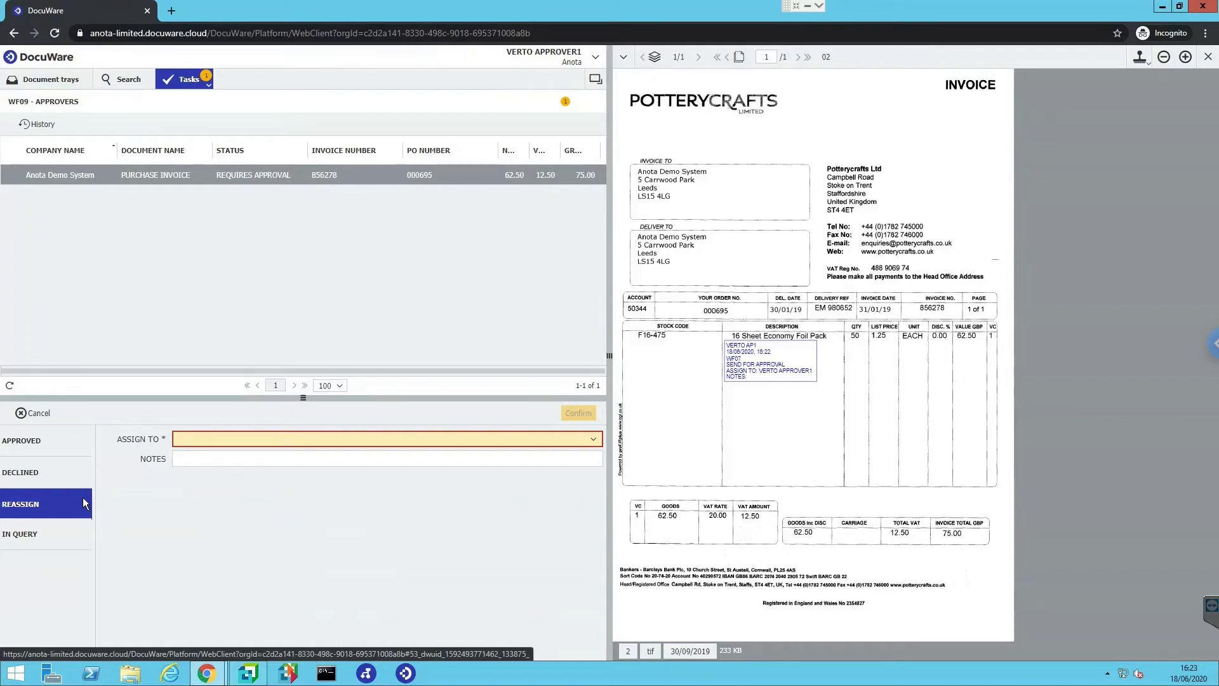
left_click(43, 533)
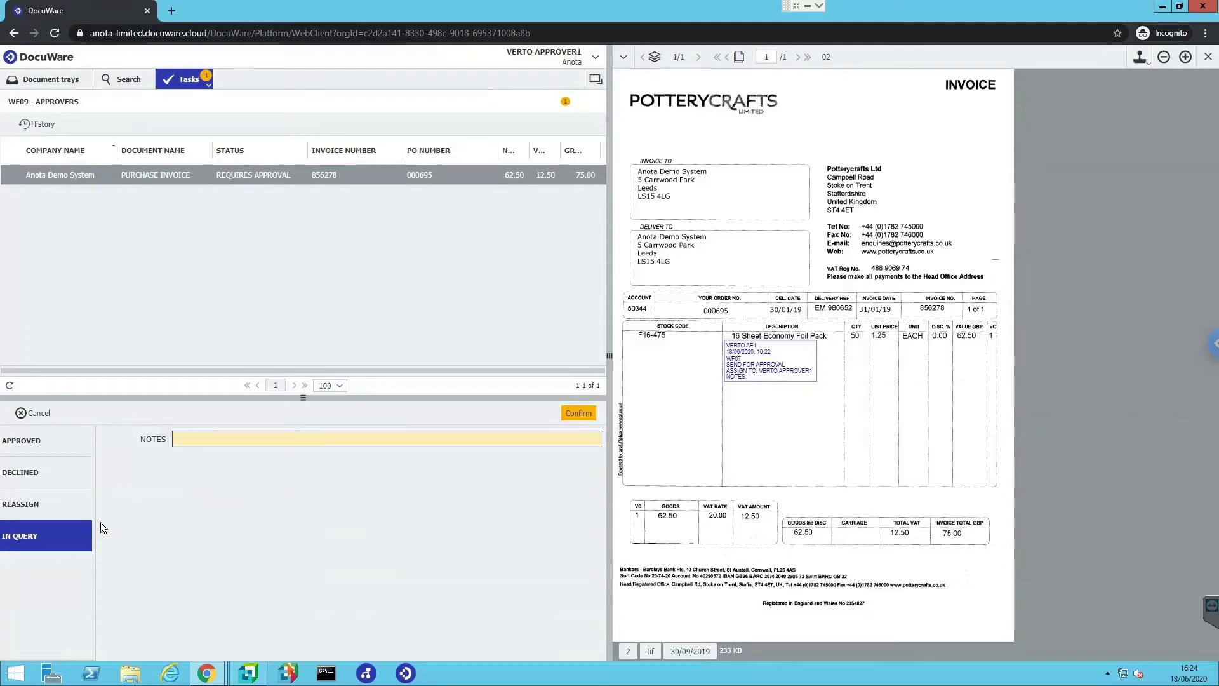
Step: Approve the Potterycrafts invoice with the note "This is all go0od"
left_click(41, 445)
left_click(204, 437)
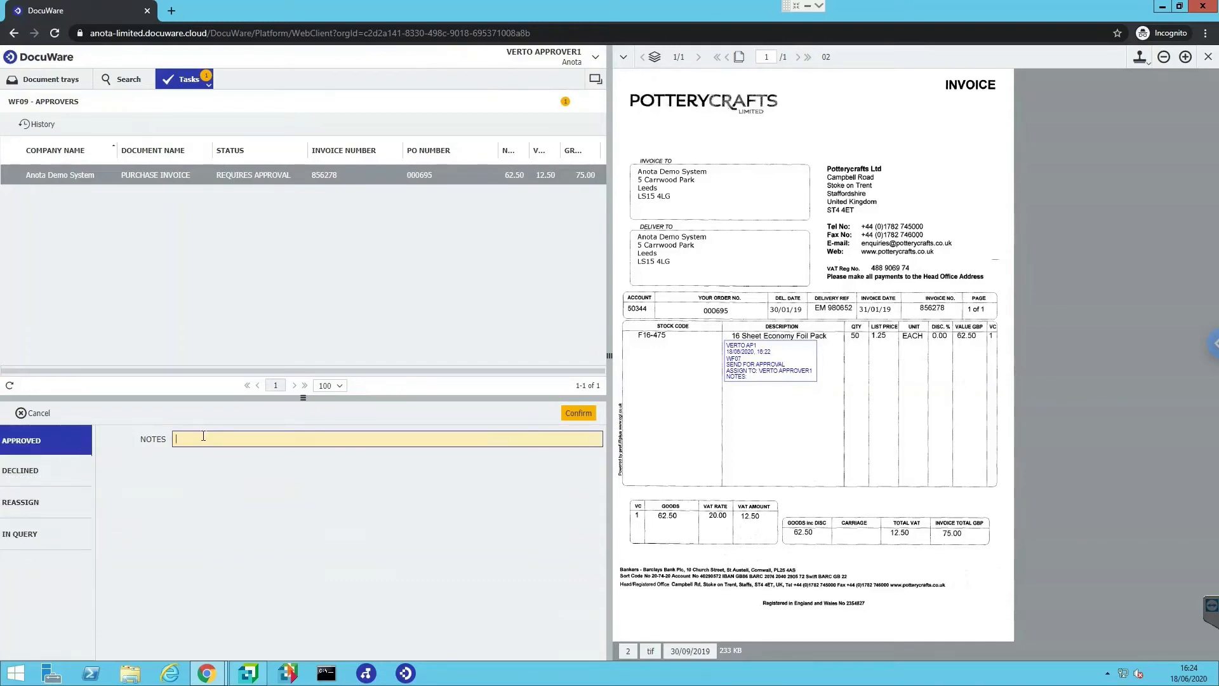
type("TRhi")
key("BackSpace")
key("BackSpace")
key("BackSpace")
key("BackSpace")
type("THi")
key("BackSpace")
key("BackSpace")
type("his is all good")
left_click(220, 442)
type("0")
left_click(588, 413)
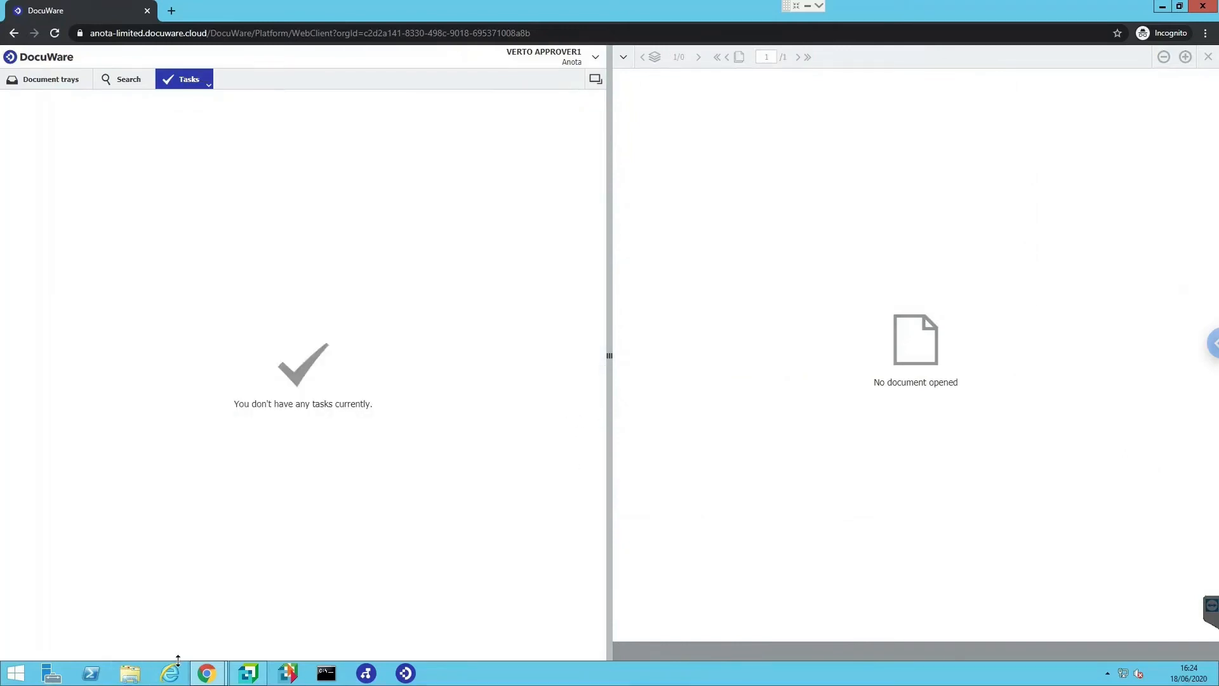
Step: Switch to VERTO AP1's DocuWare window and open the approved purchase invoice task for Potterycrafts
mouse_move(207, 673)
left_click(167, 609)
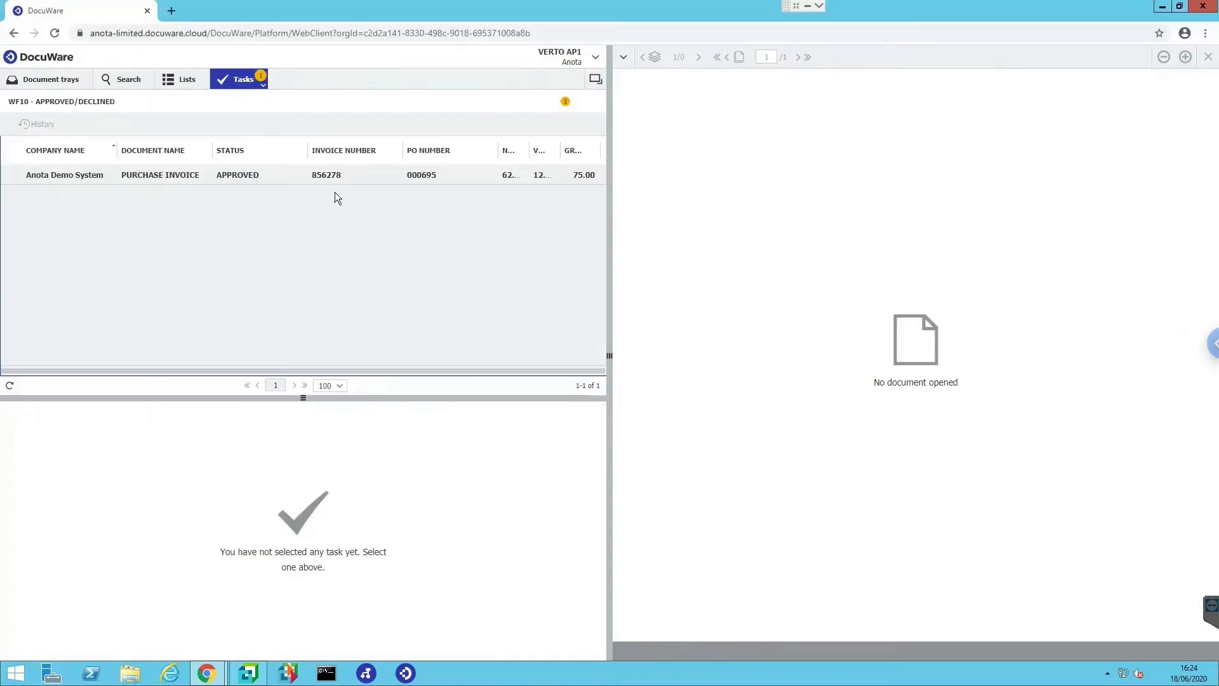
left_click(201, 174)
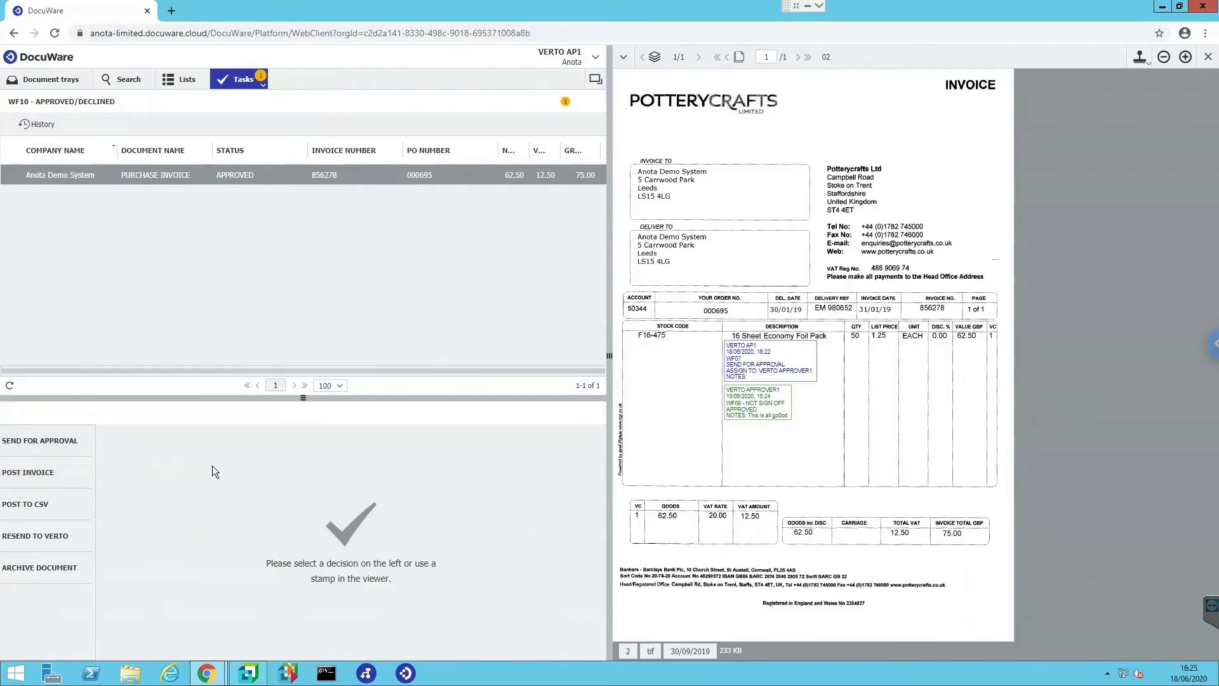
Step: Review the fields offered by the Send for Approval, Post Invoice, Resend to Verto, Archive Document and Post to CSV decisions
left_click(46, 443)
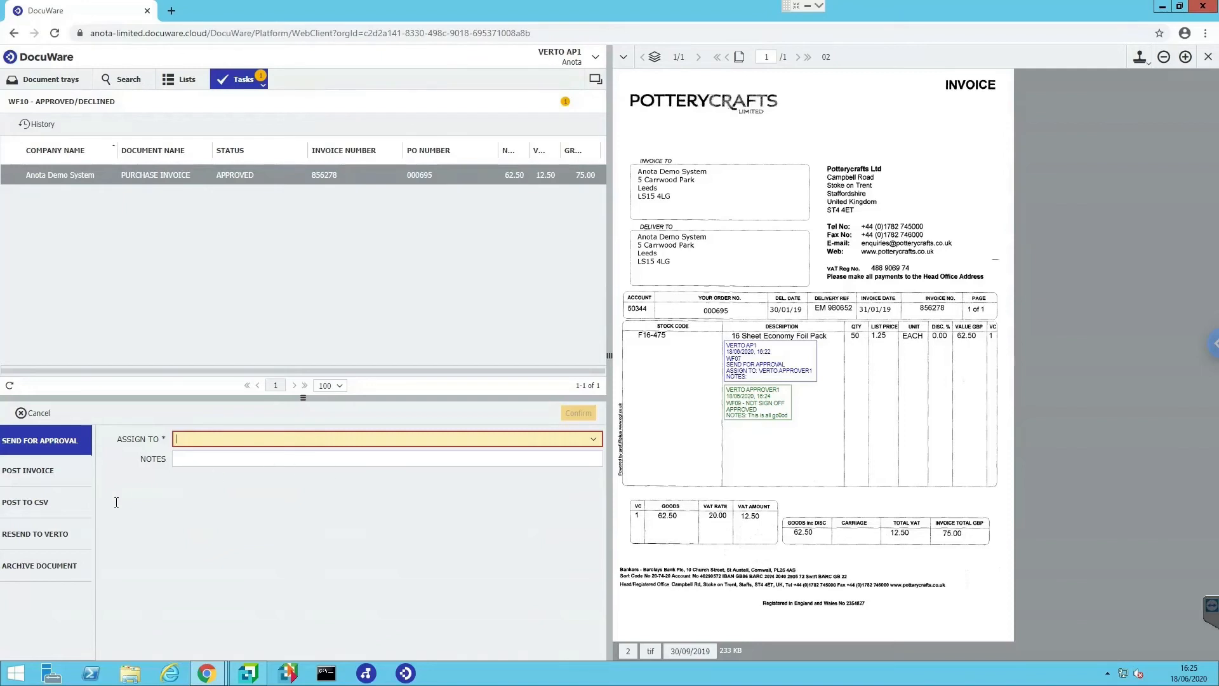
left_click(68, 480)
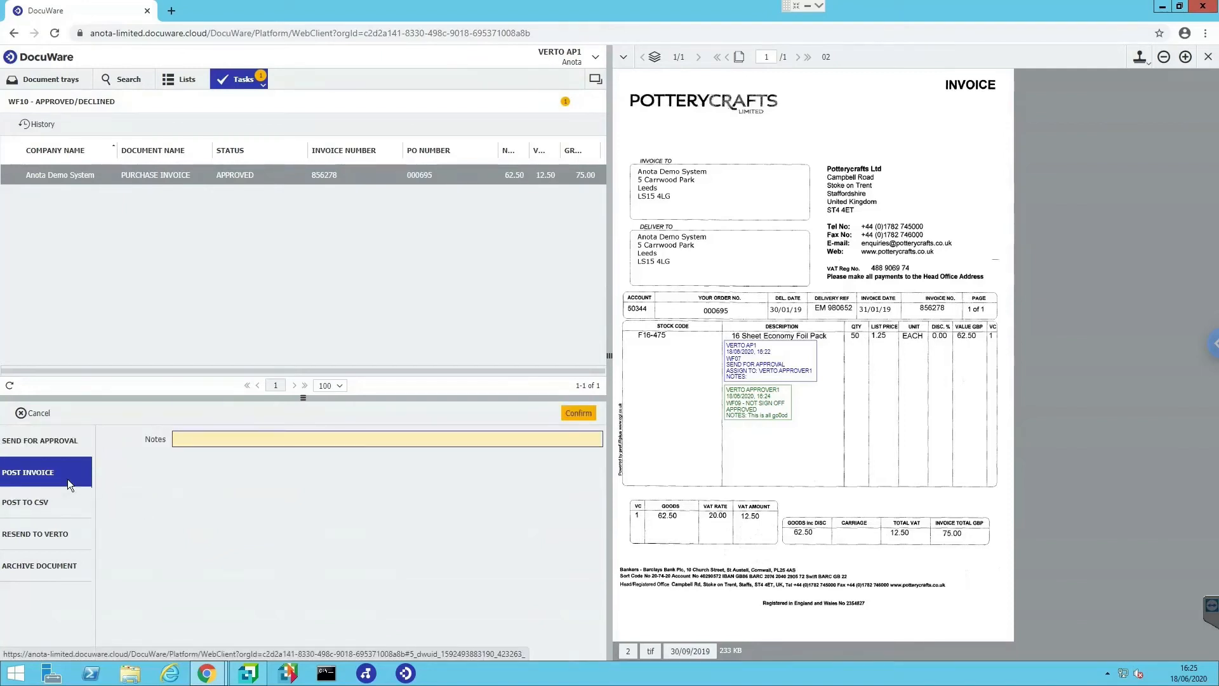
left_click(69, 542)
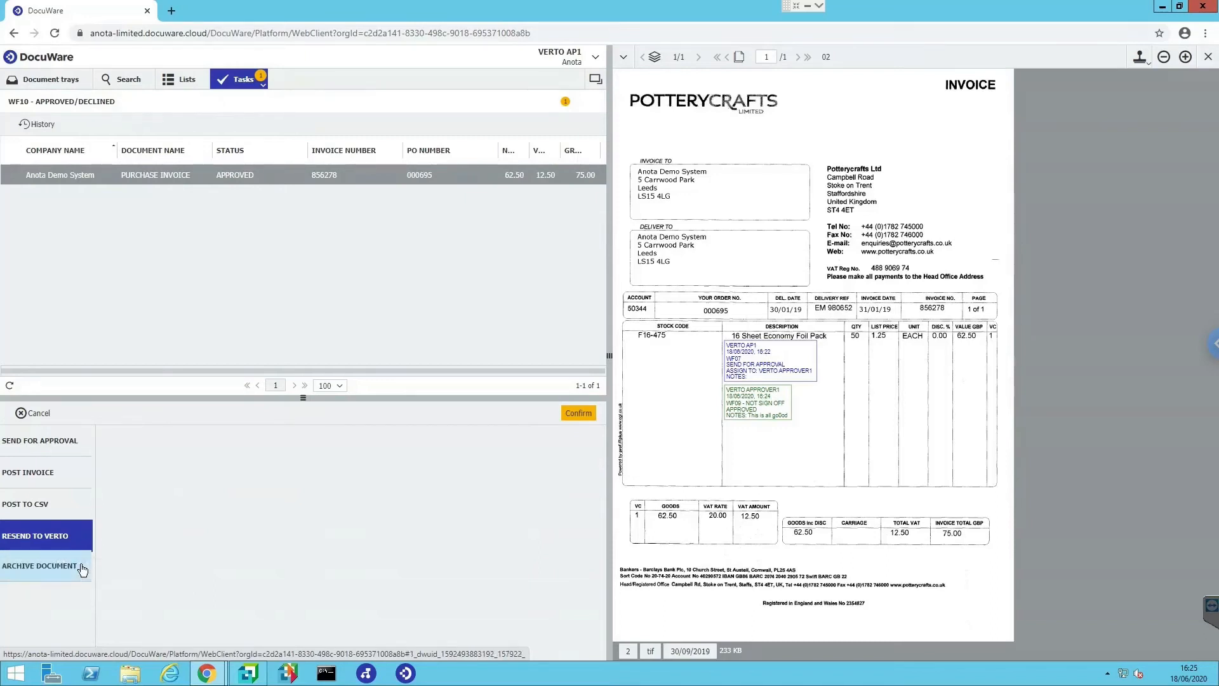
left_click(81, 568)
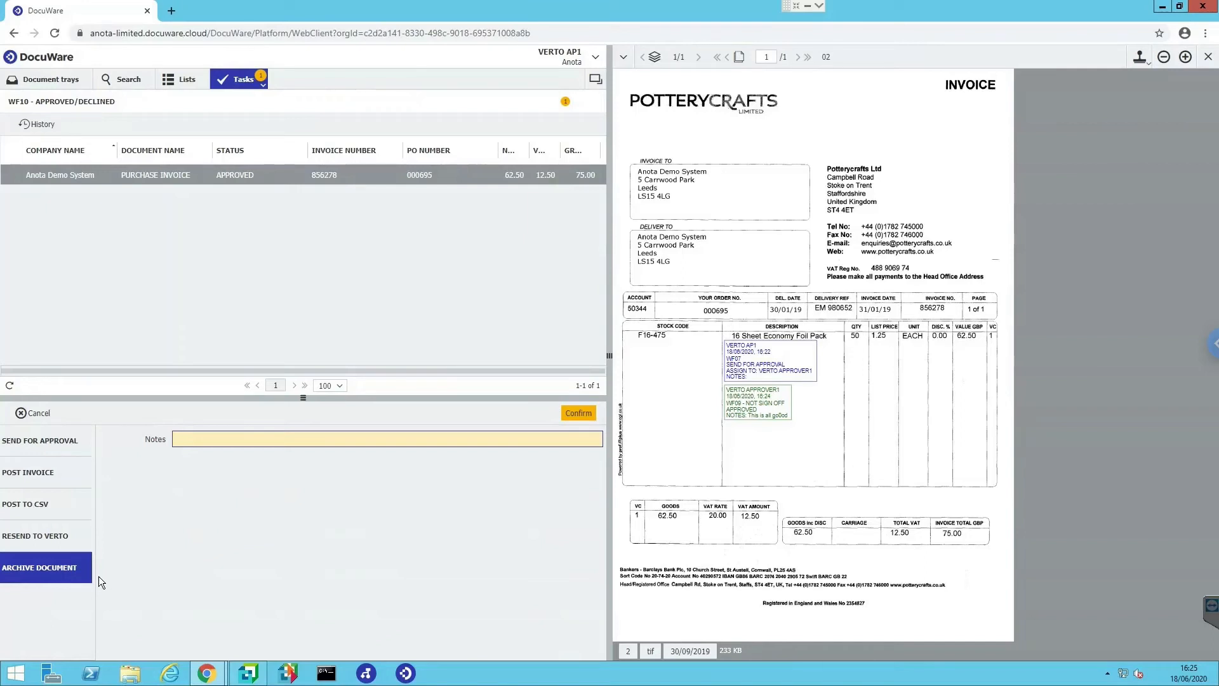
left_click(67, 513)
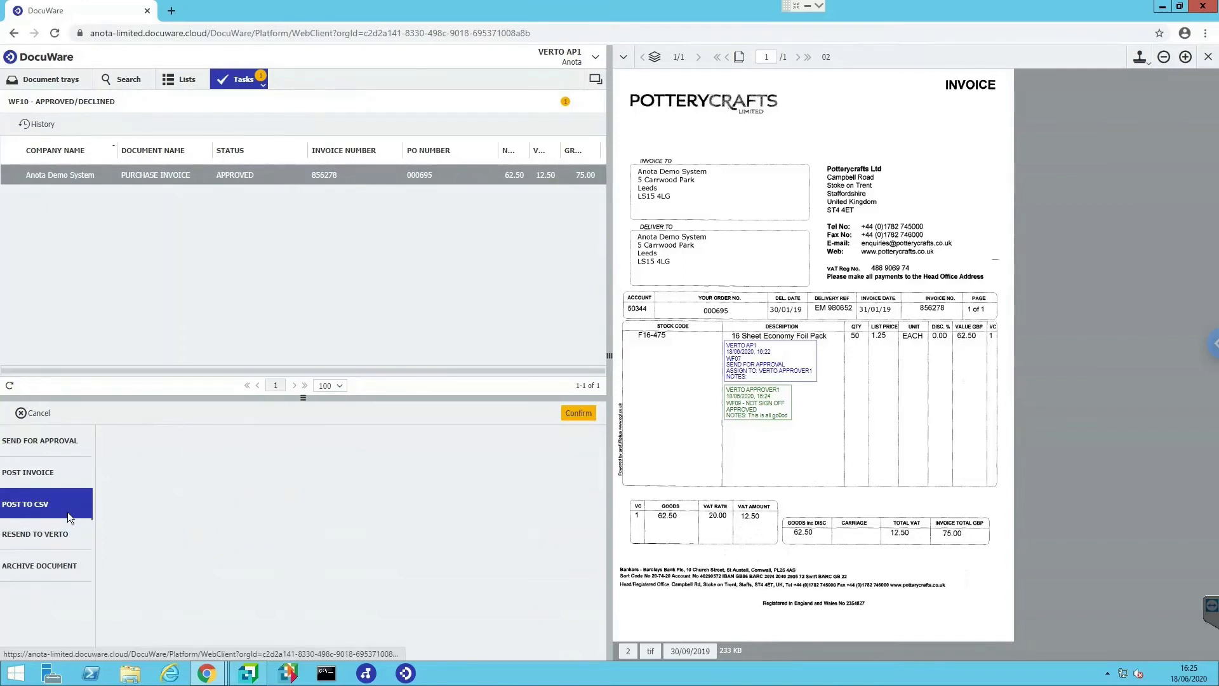
Step: Post the approved Potterycrafts invoice with the note "Postied"
left_click(57, 476)
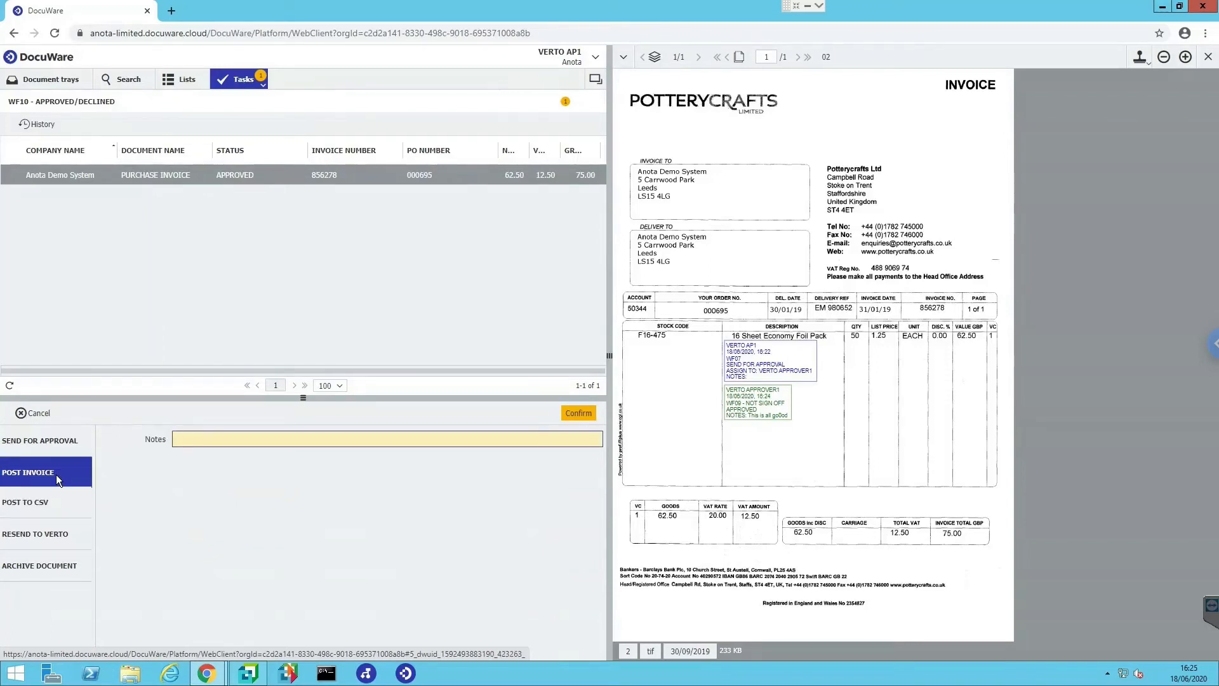
left_click(227, 435)
type("Postied")
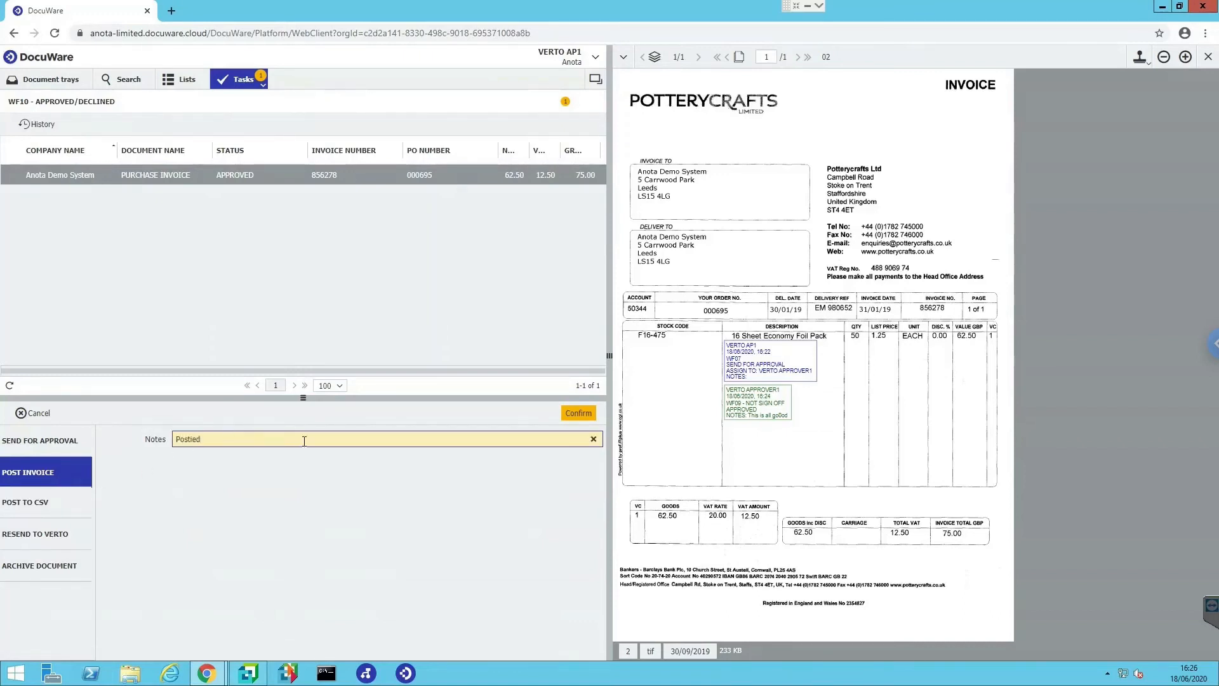
left_click(585, 416)
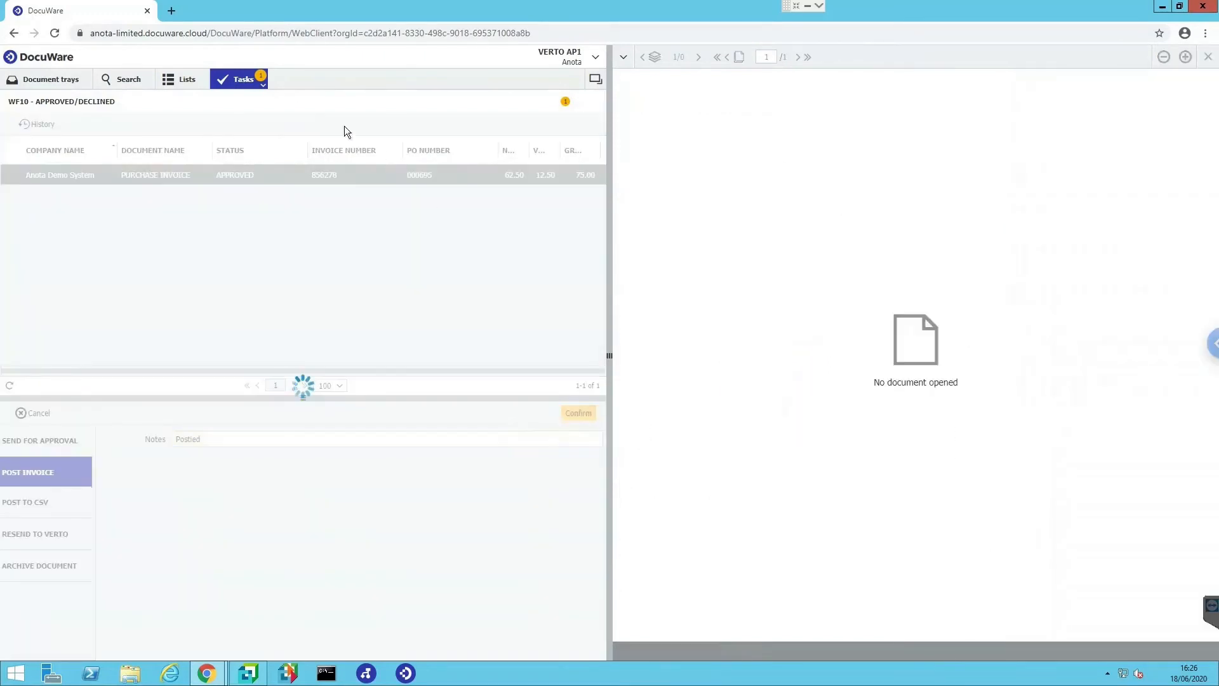
Step: Check the posting list, and switch to SYSPRO's AP Supplier Query to examine the posted invoice under Potterycrafts Ltd
left_click(173, 81)
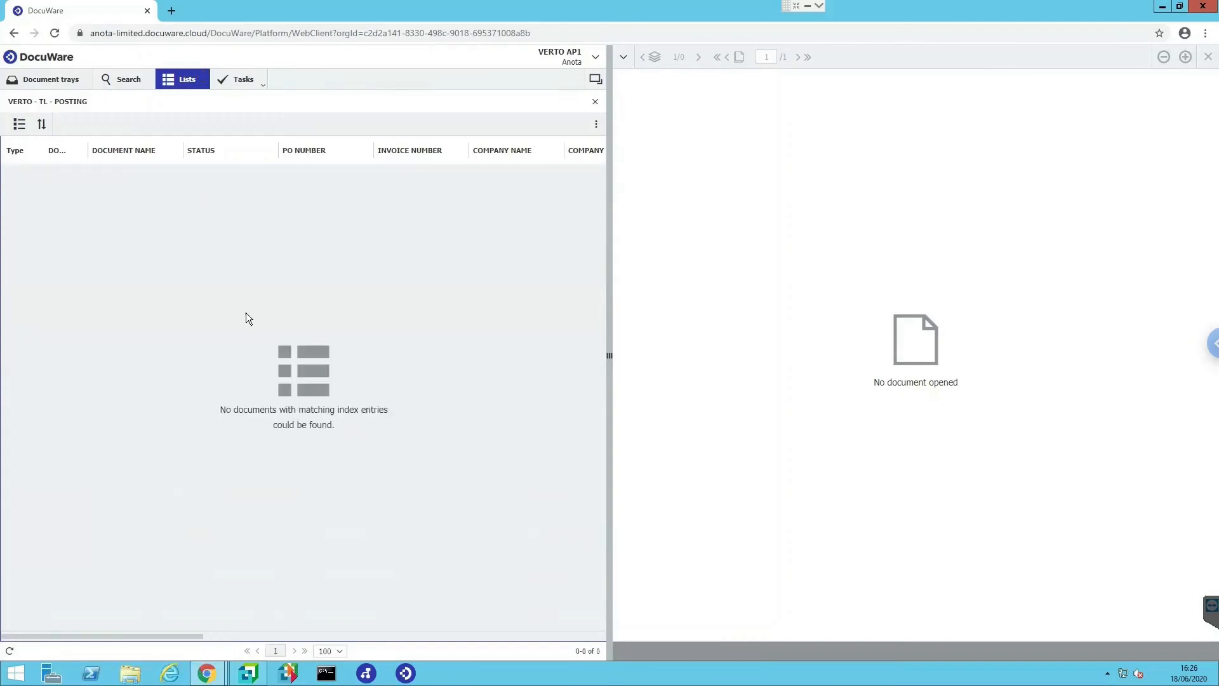
left_click(248, 673)
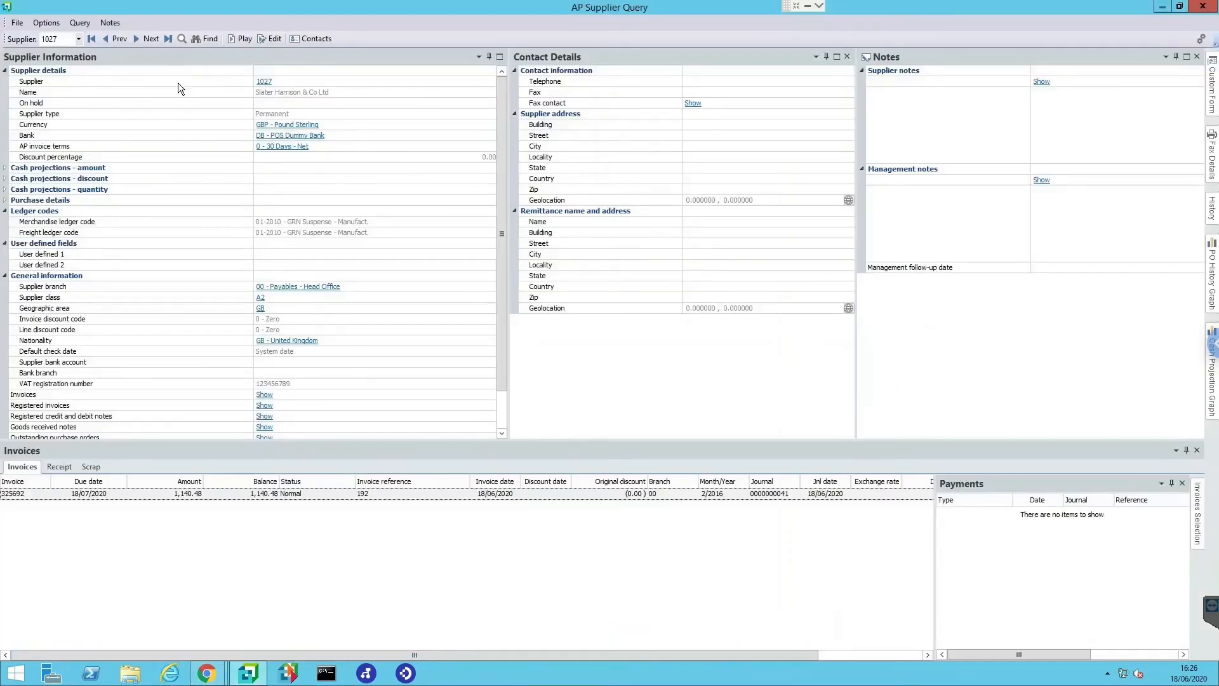
left_click(149, 36)
left_click(219, 494)
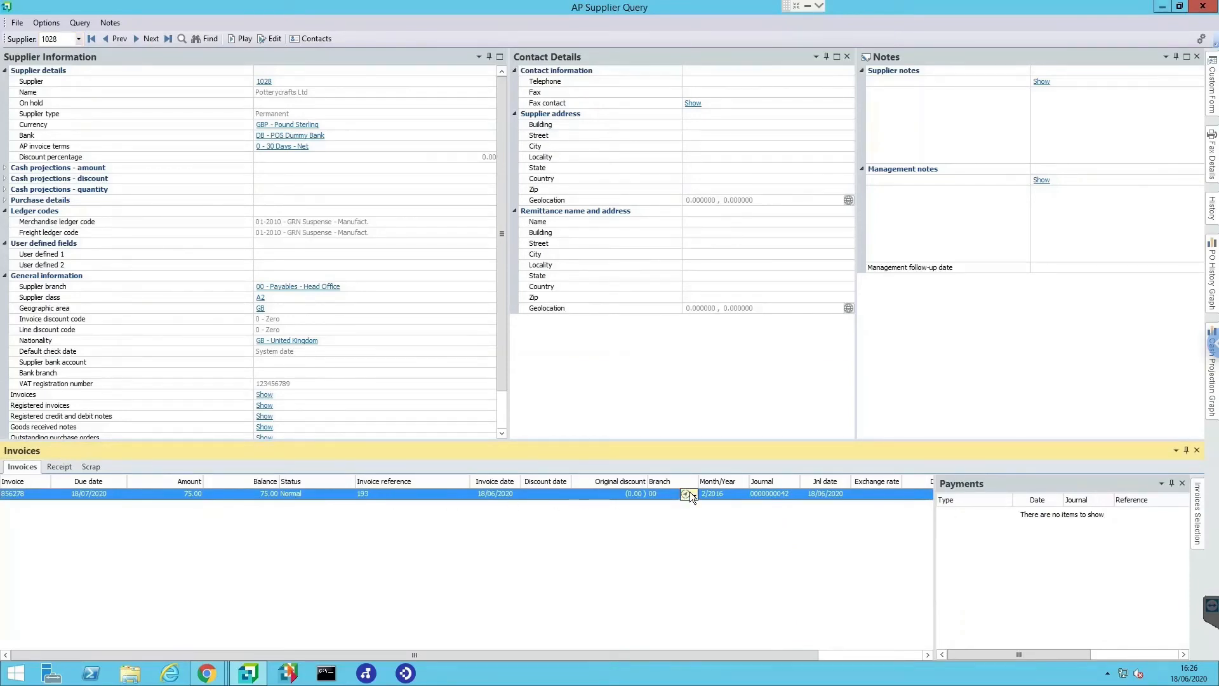
Step: Switch back to VERTO AP1's DocuWare window and review the company and supplier name choices in the general search
left_click(206, 673)
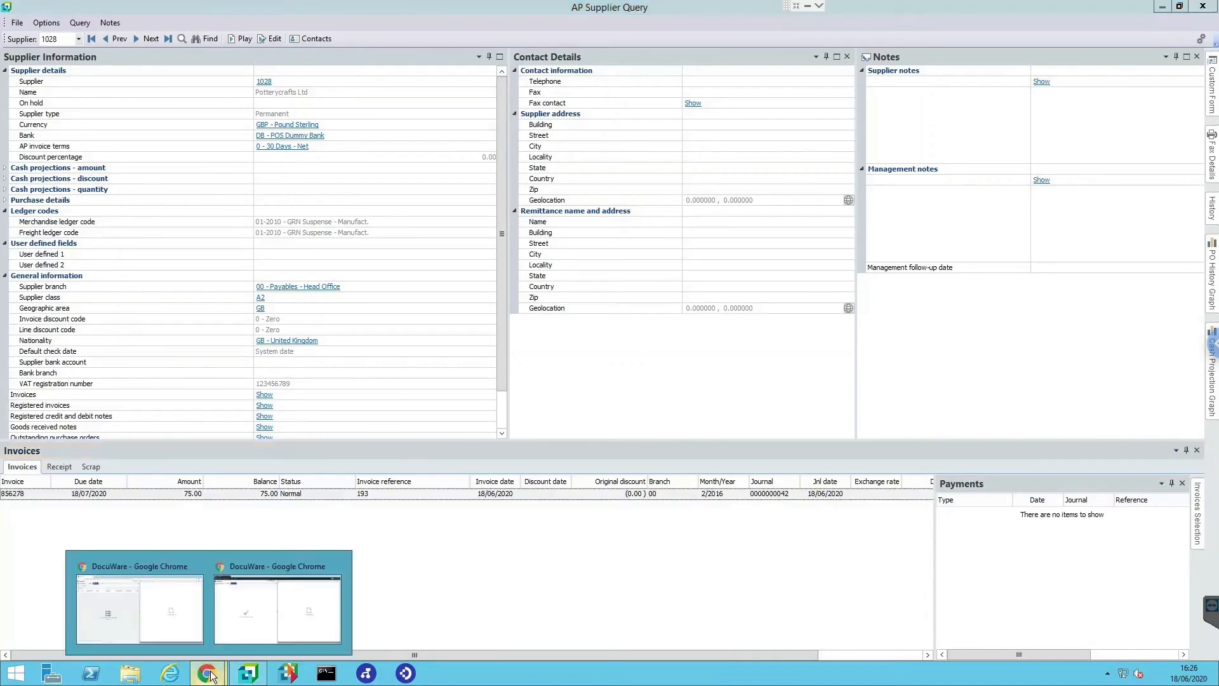
left_click(180, 609)
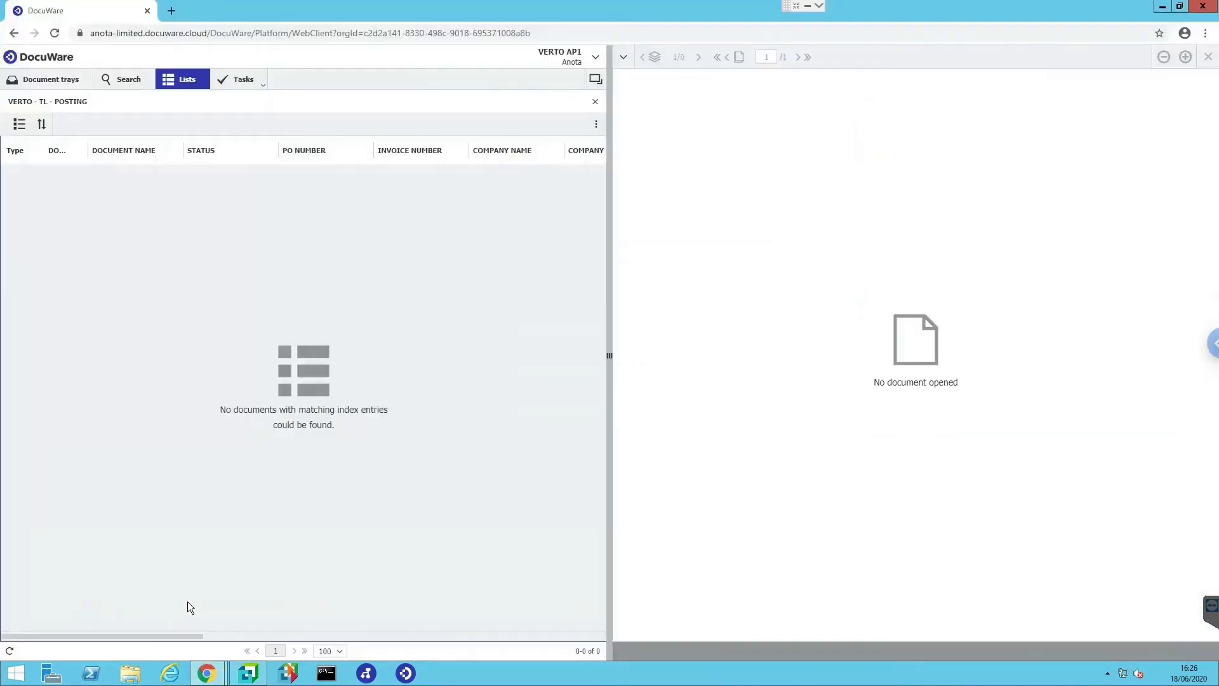
left_click(118, 84)
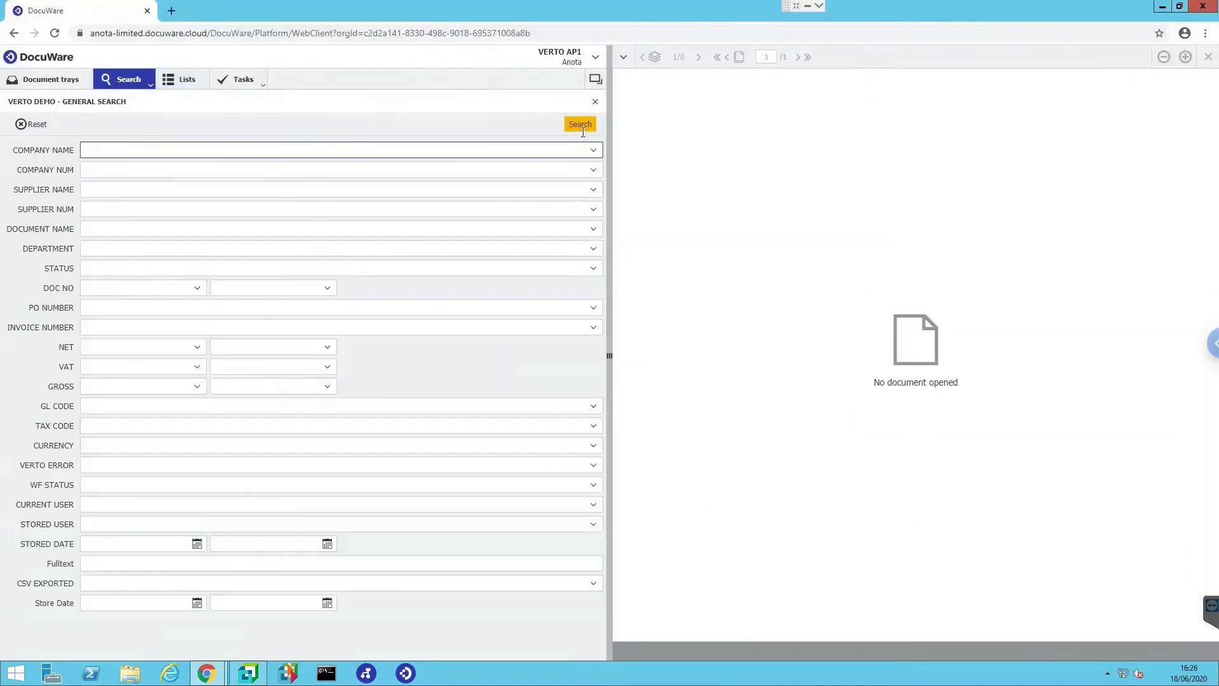
left_click(593, 151)
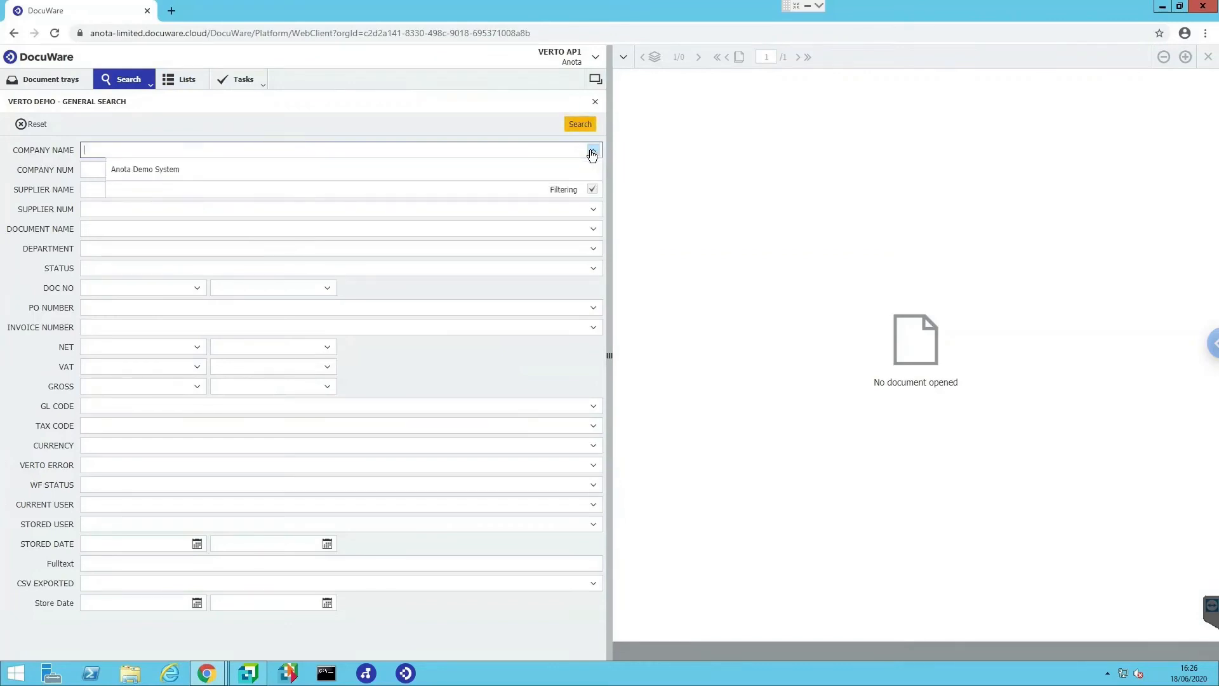
left_click(592, 153)
left_click(594, 191)
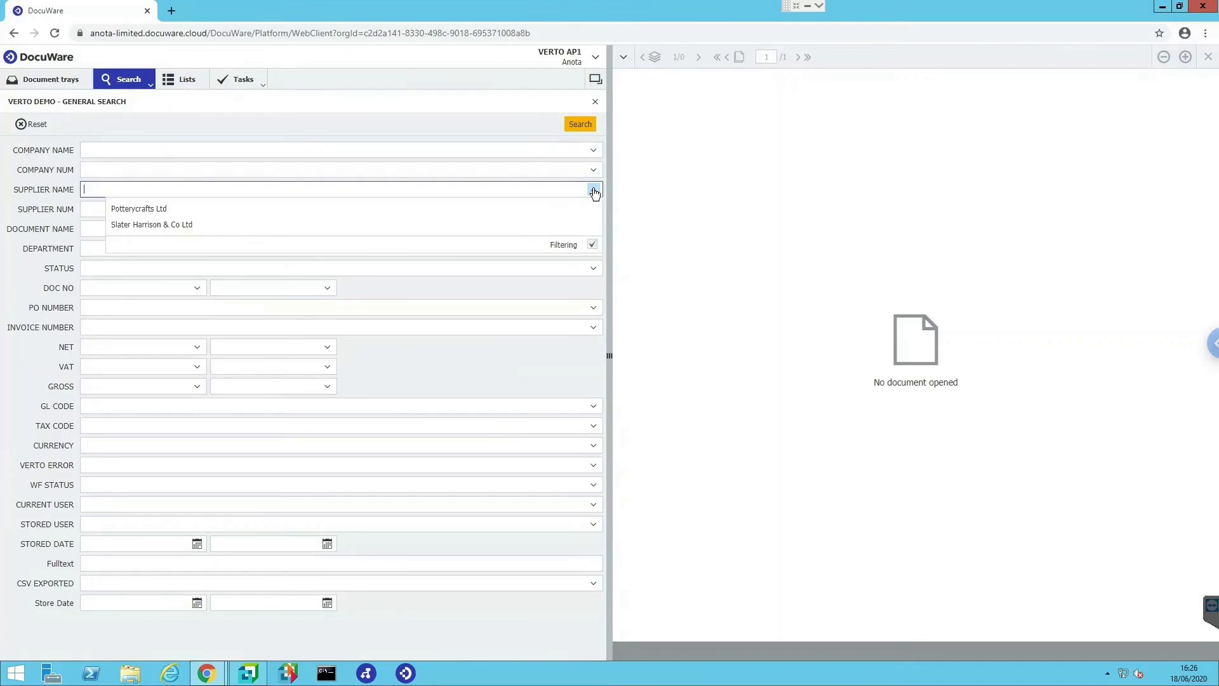
left_click(280, 291)
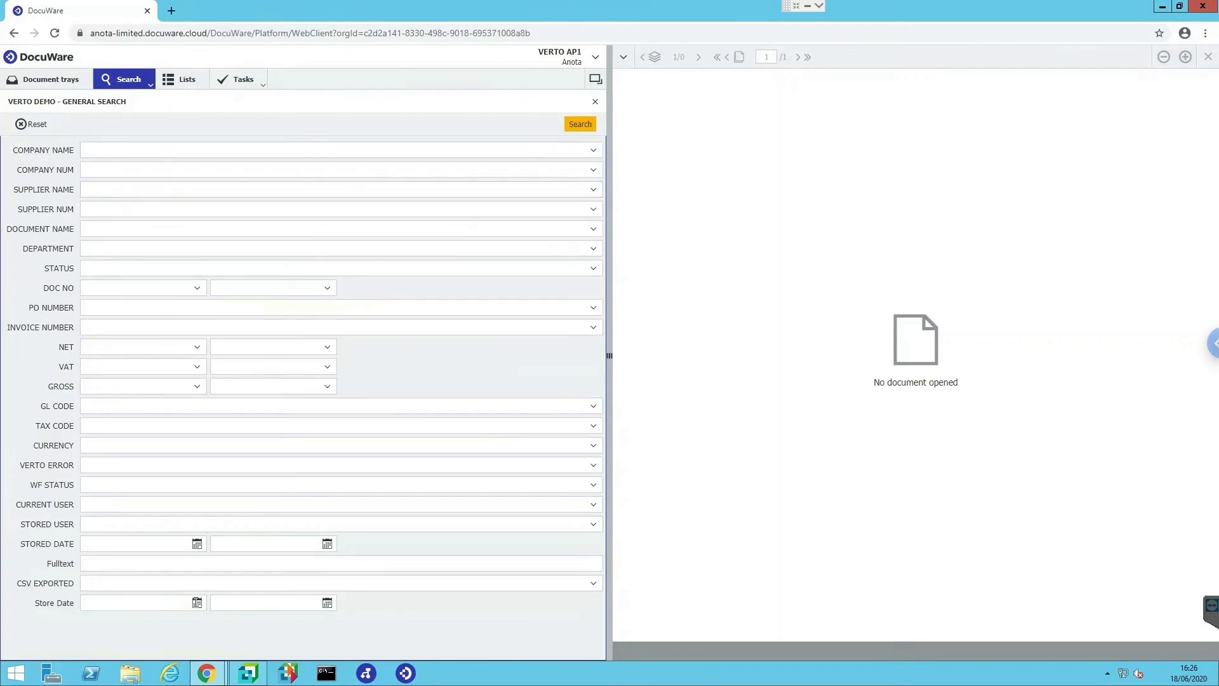
Step: Search for documents with a stored date from 01/06/2020 to 30/06/2020 and open the Potterycrafts Ltd purchase invoice
left_click(197, 544)
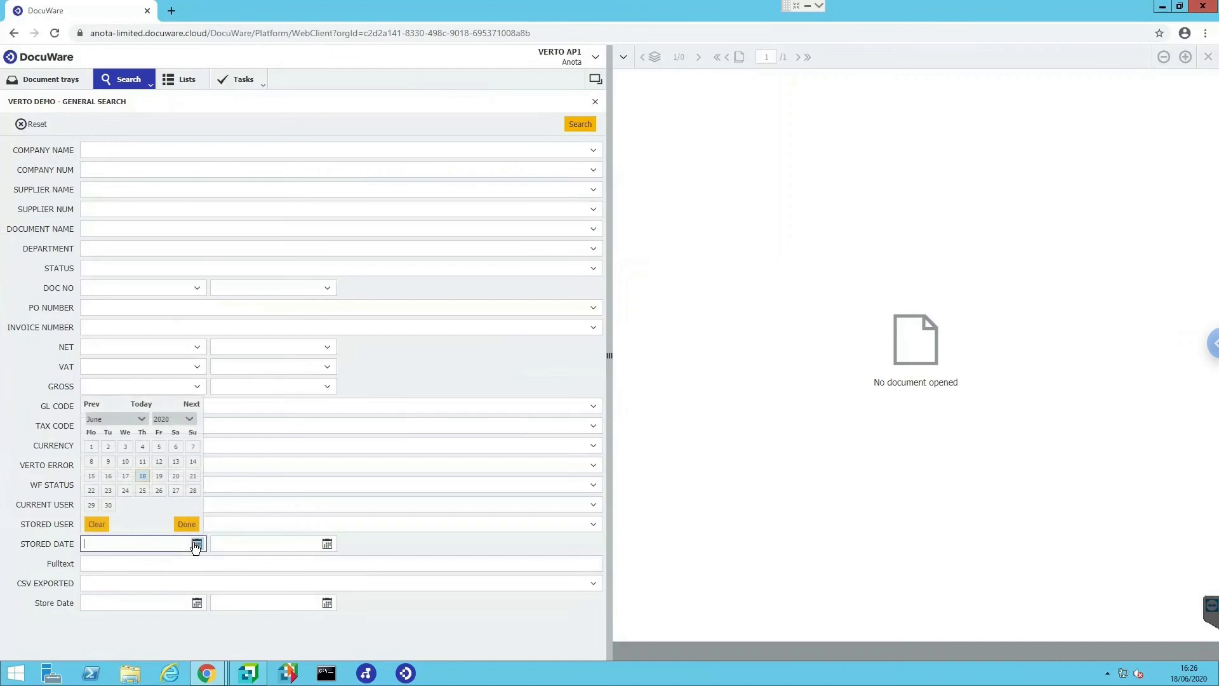
left_click(91, 446)
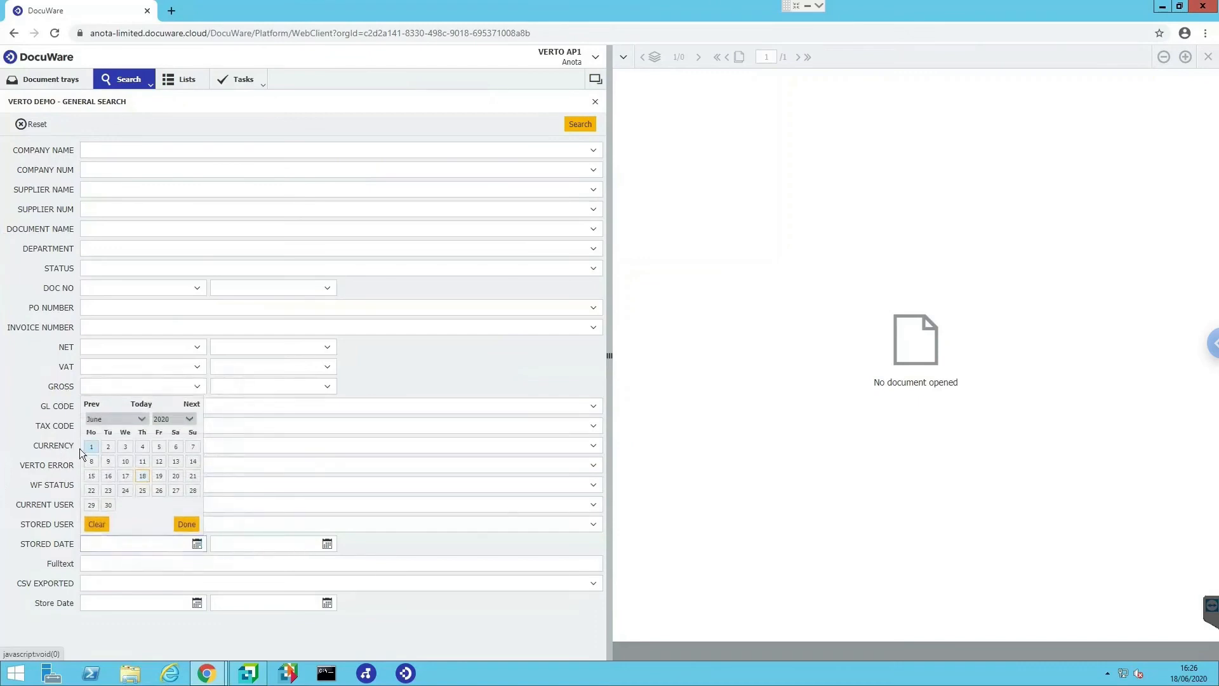
left_click(89, 447)
left_click(326, 545)
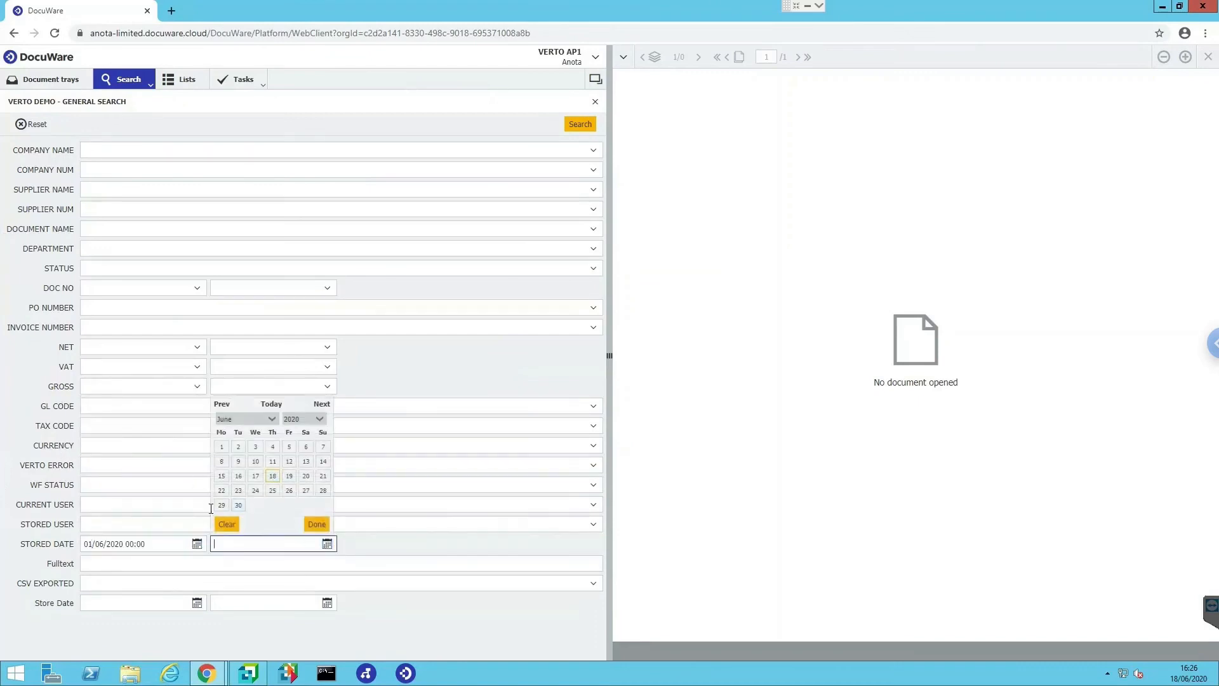
double_click(238, 506)
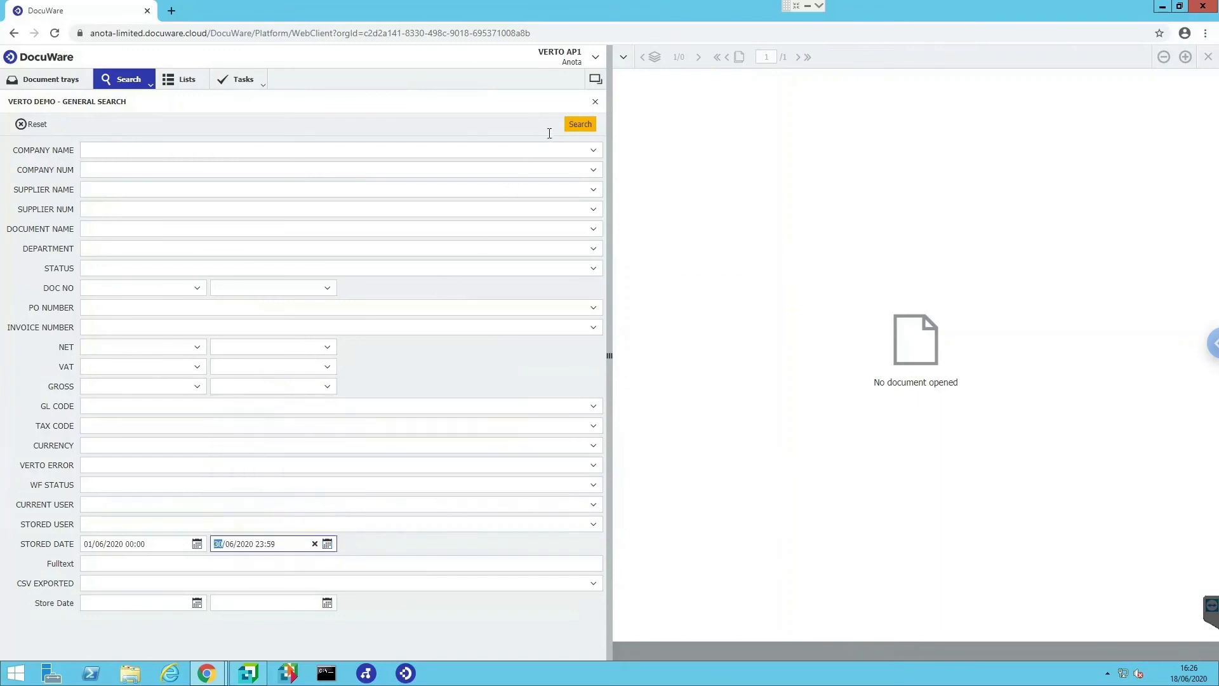
left_click(579, 126)
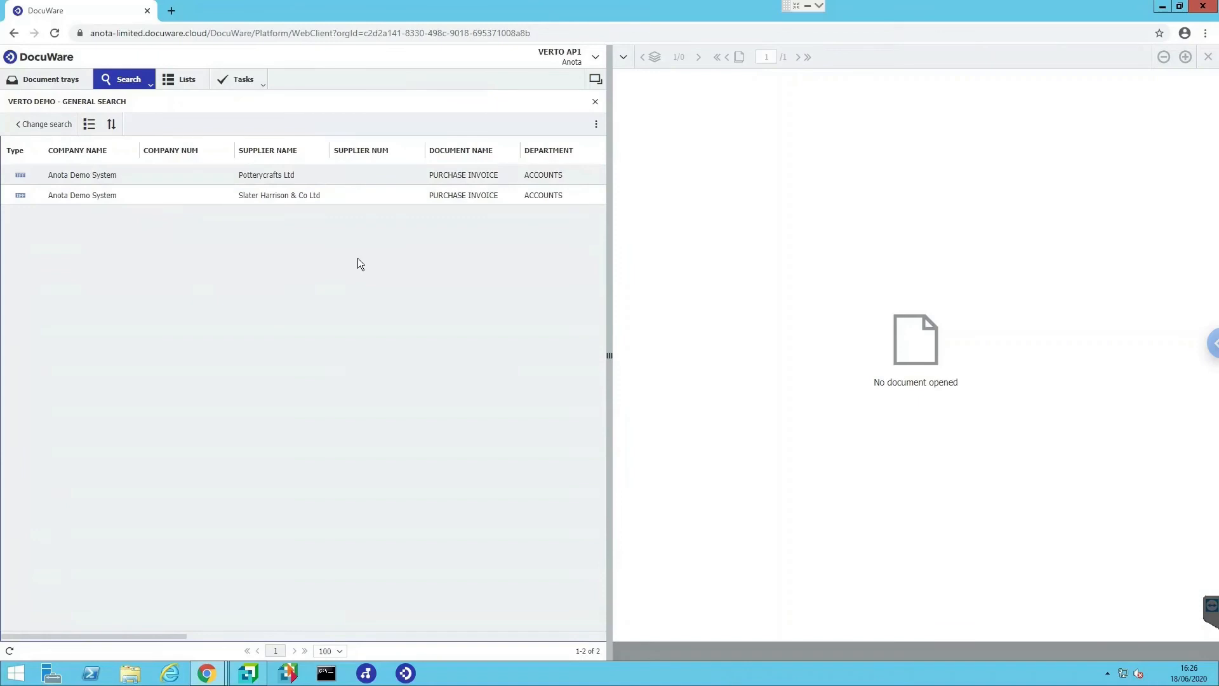
double_click(219, 173)
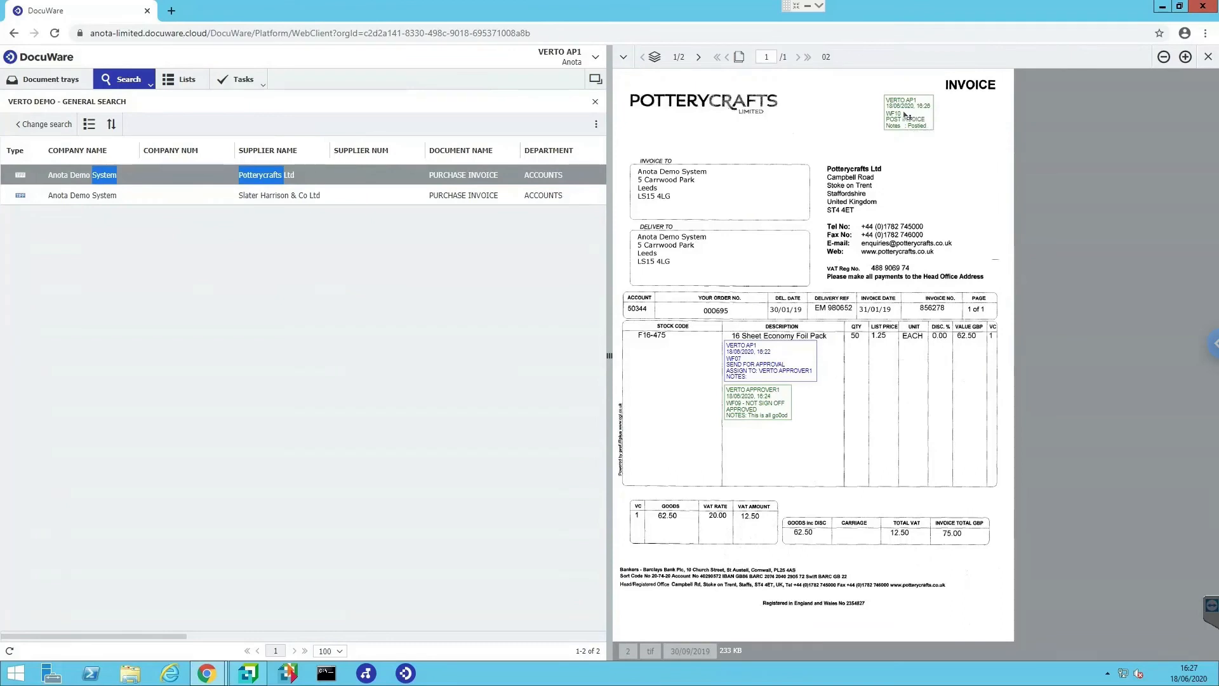
Step: Browse the INBOX-VERTO AP1 document tray and preview the sample invoices for price, line total, multi-currency and sign-off cases
left_click(58, 81)
left_click(56, 102)
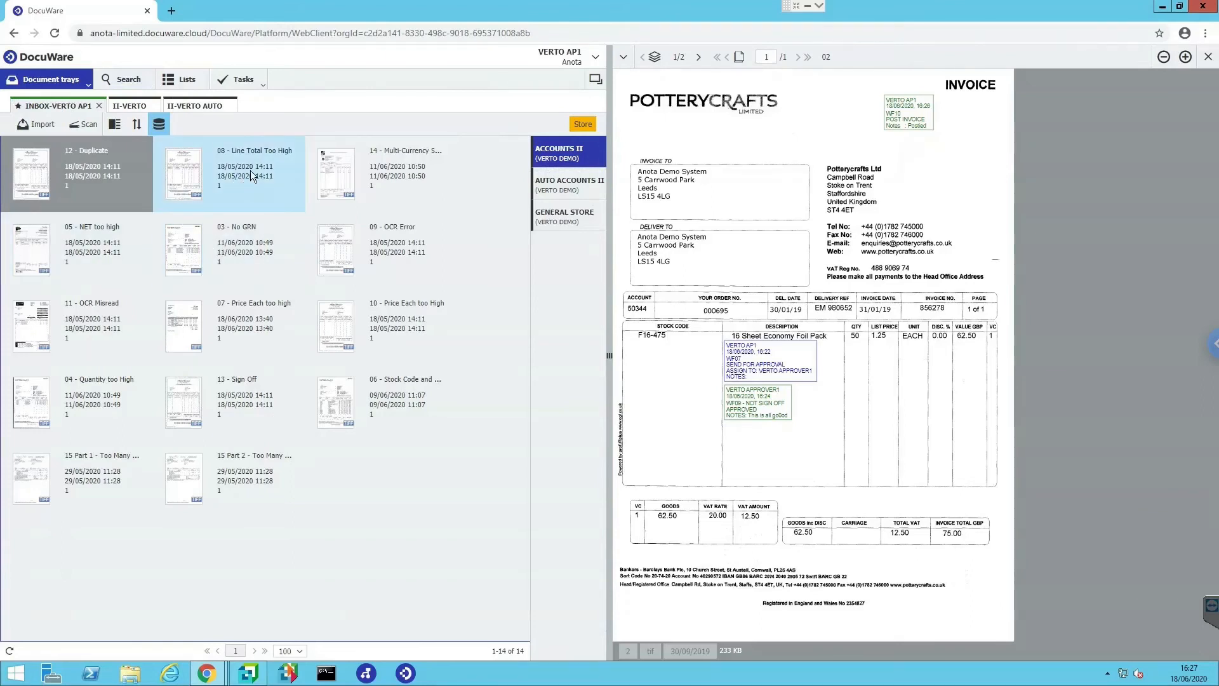
left_click(219, 331)
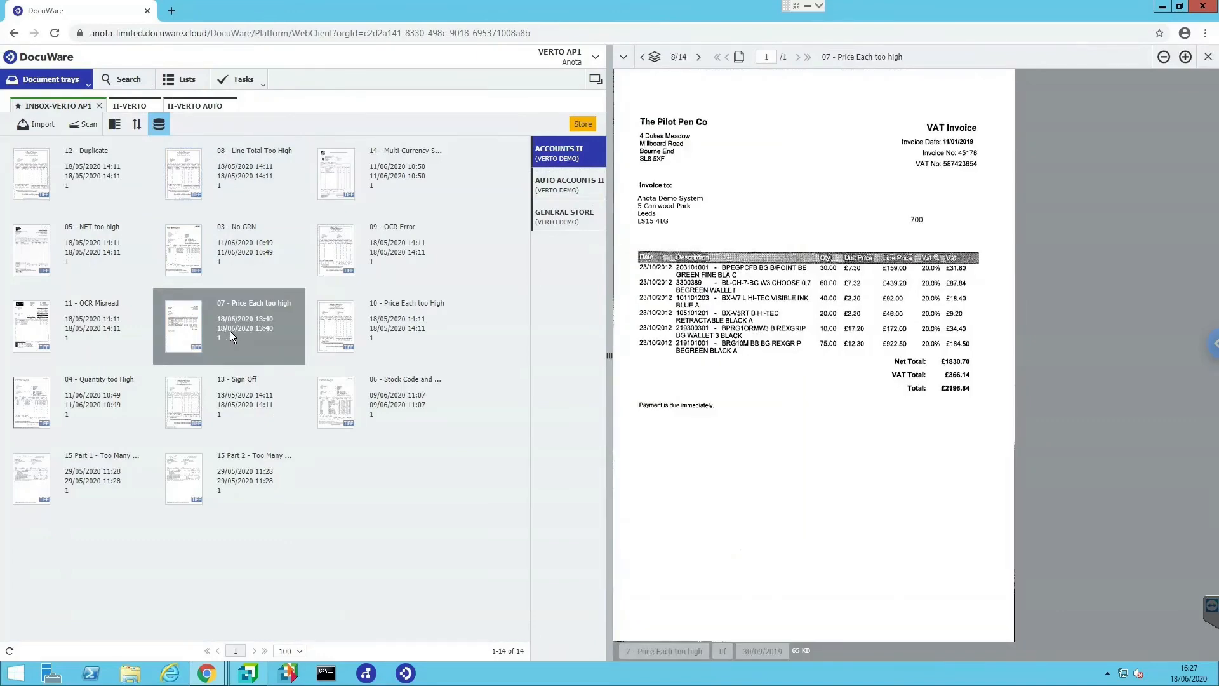
left_click(355, 315)
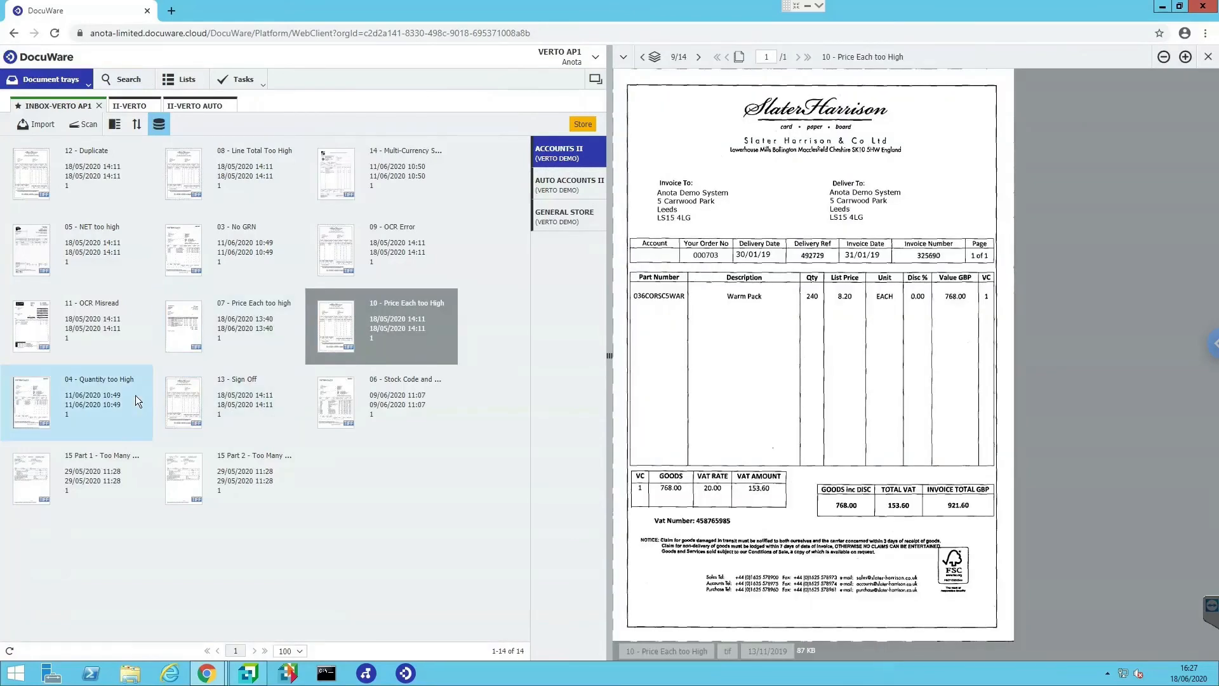
left_click(246, 163)
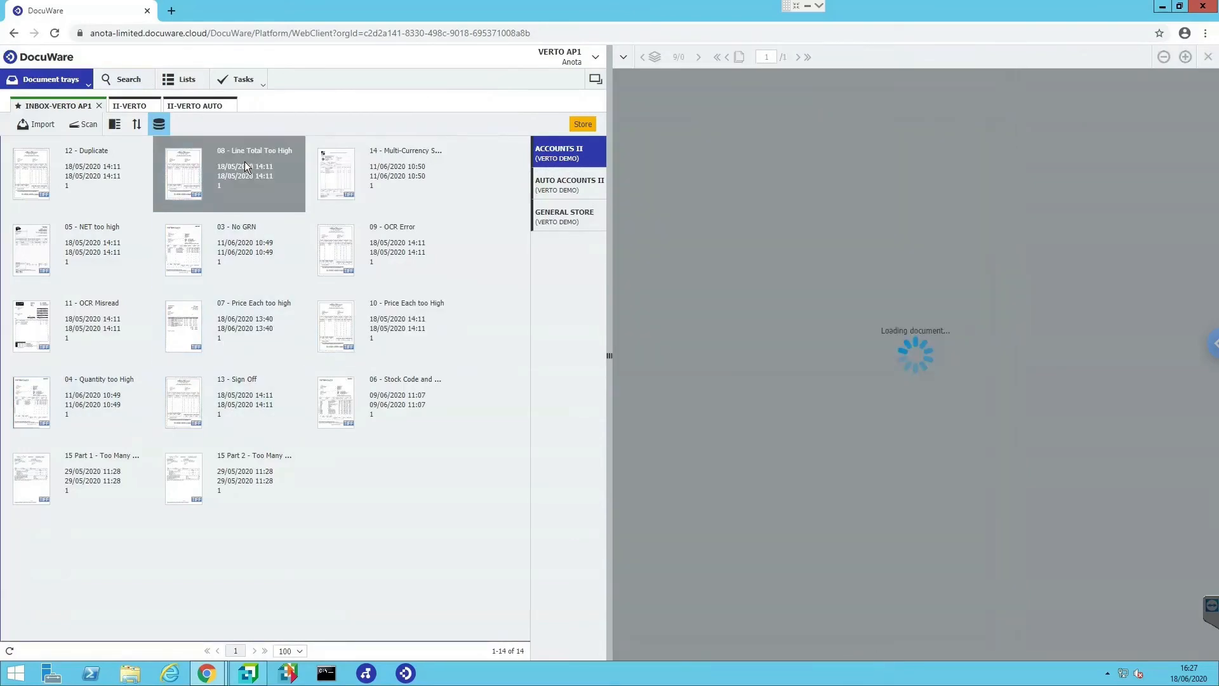
left_click(390, 175)
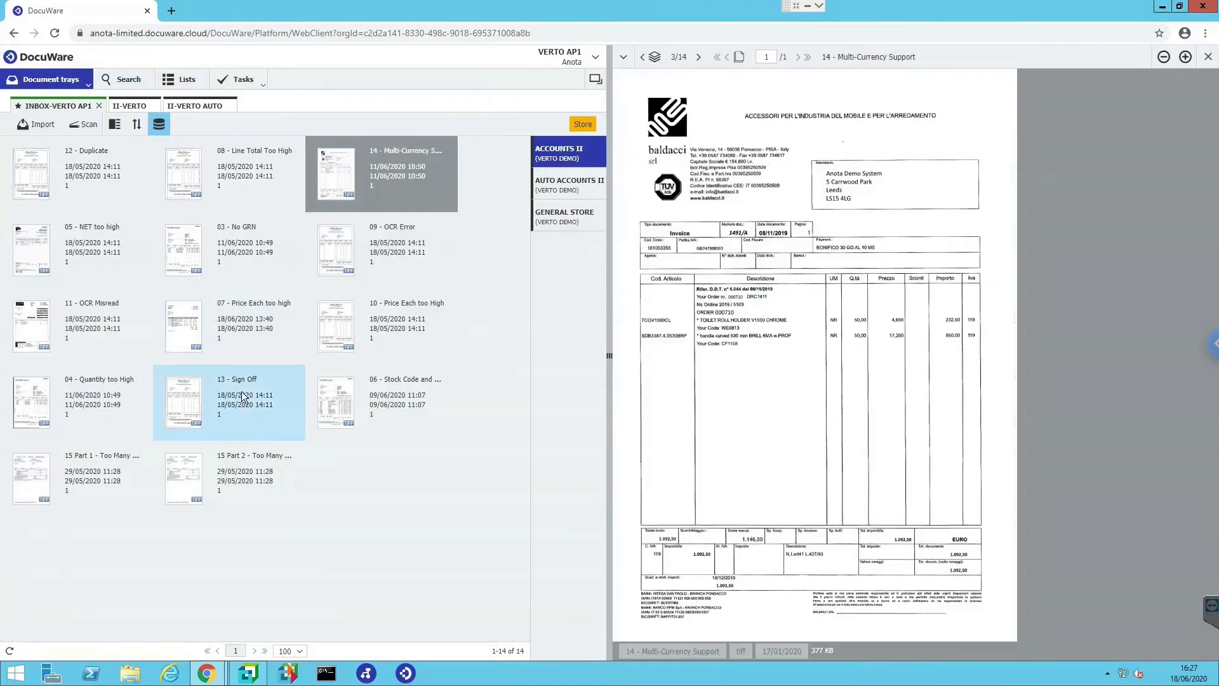
left_click(243, 397)
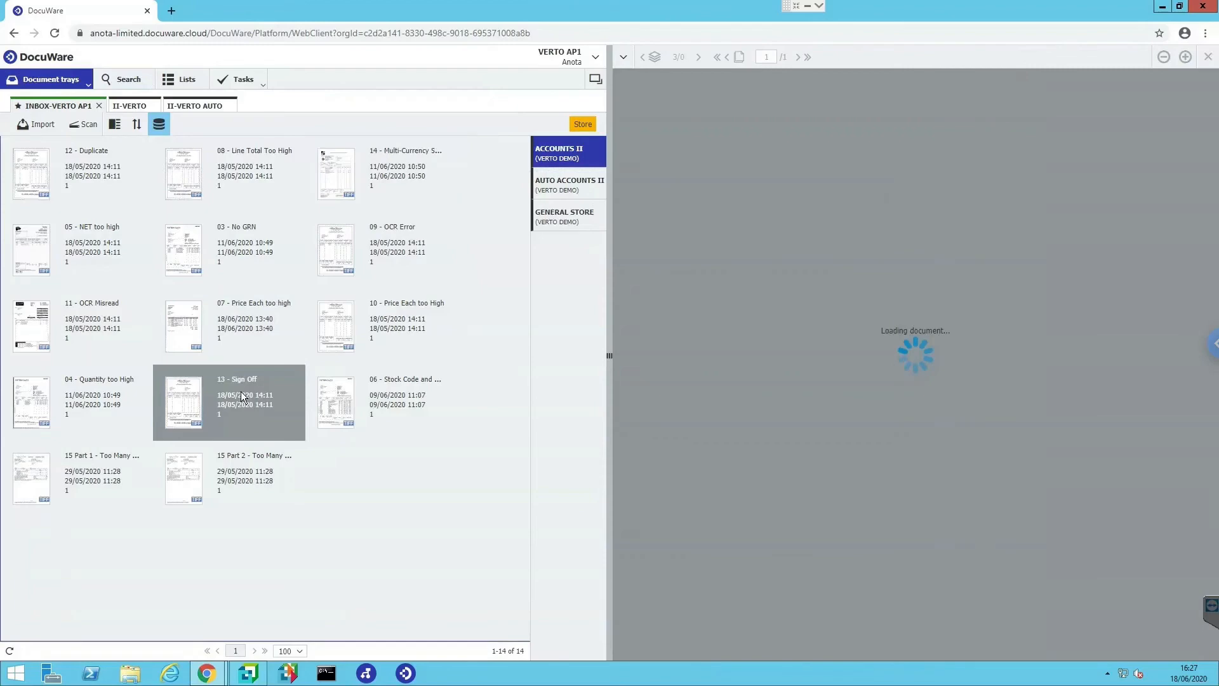
Step: Move the "04 - Quantity too High" invoice to the II-VERTO AUTO tray and open its ACCOUNTS II store form there
left_click(41, 405)
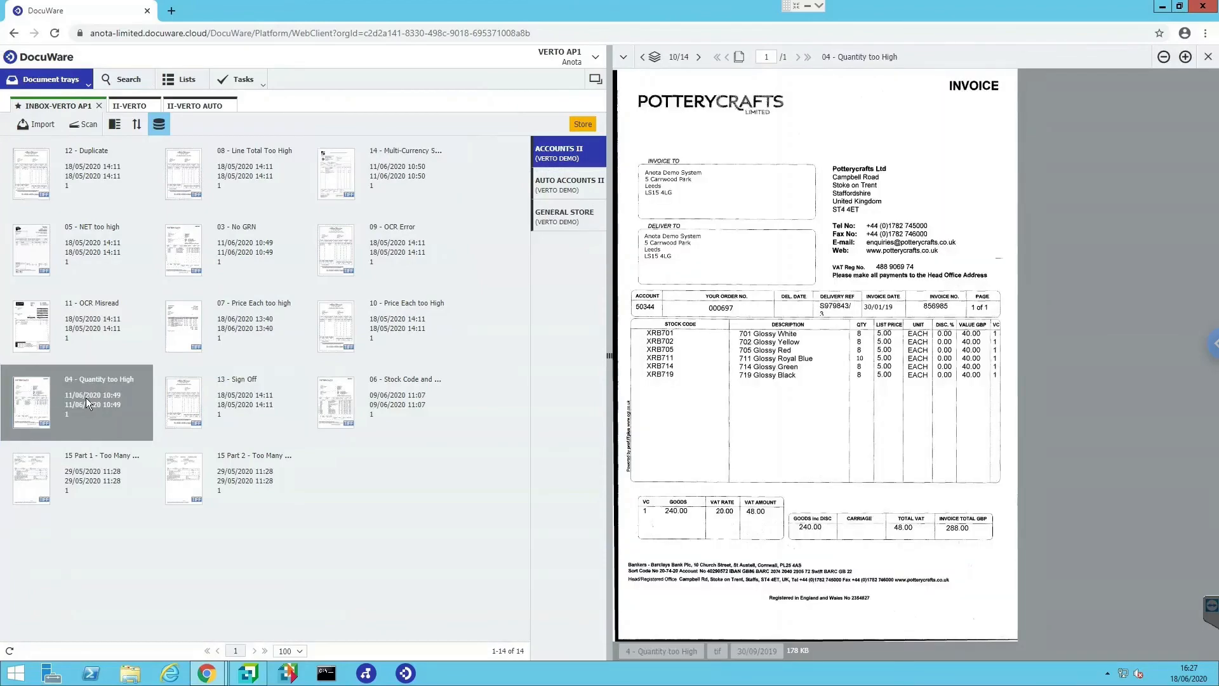
left_click_drag(112, 377, 183, 116)
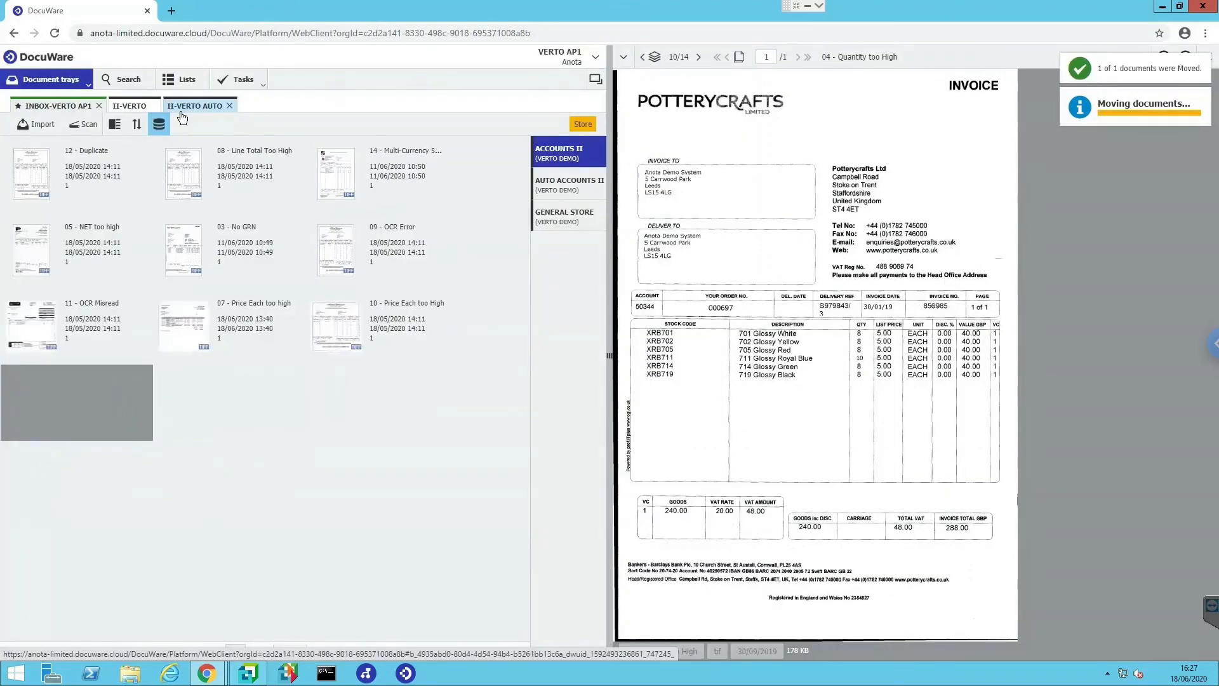
left_click(182, 115)
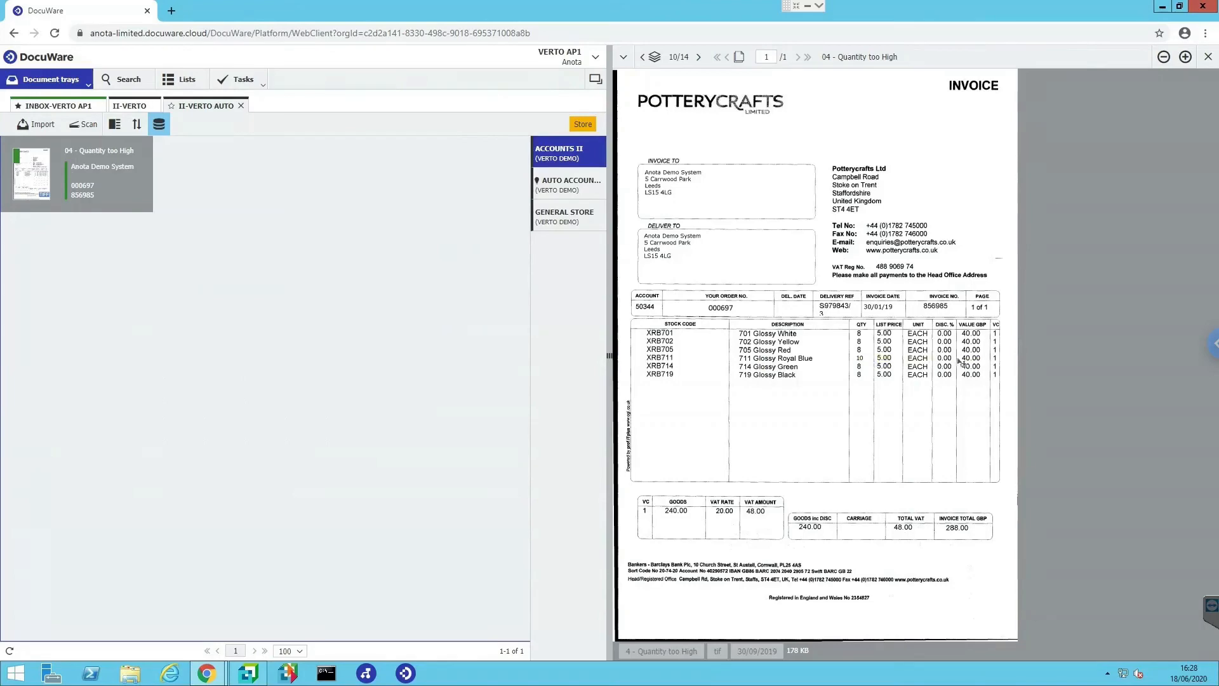
left_click_drag(58, 176, 538, 163)
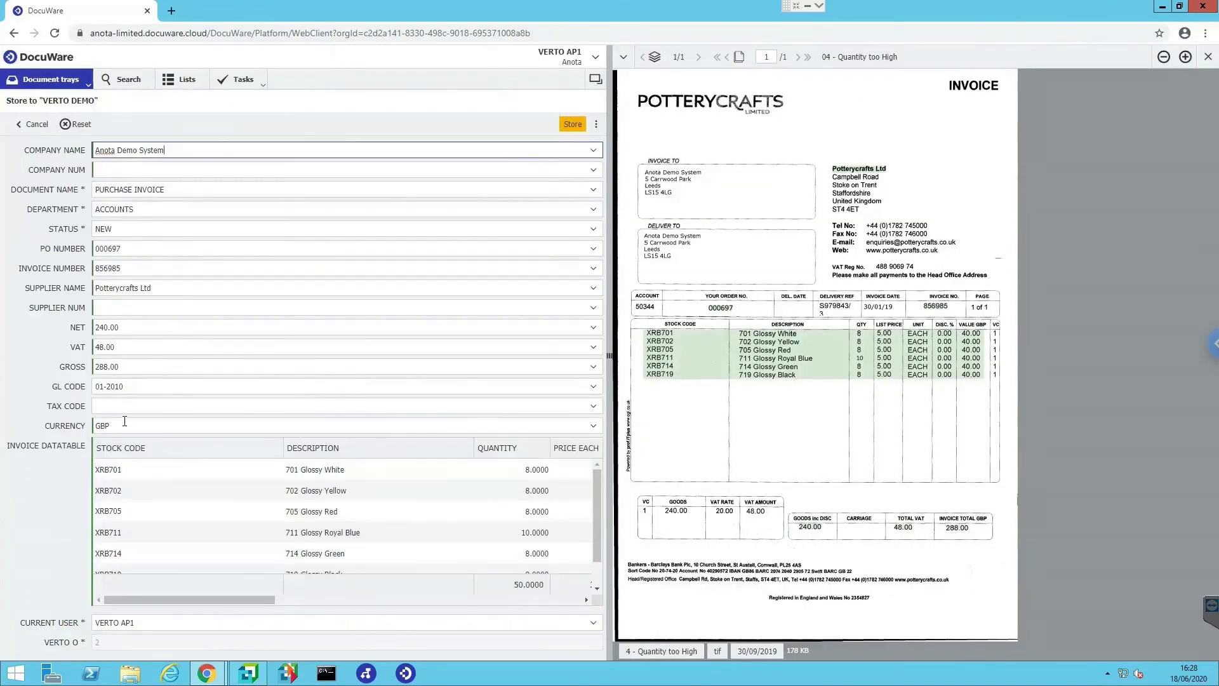
Step: Set the invoice's tax code to 20% - A and check the VAT, net and gross amounts against the document
left_click(257, 406)
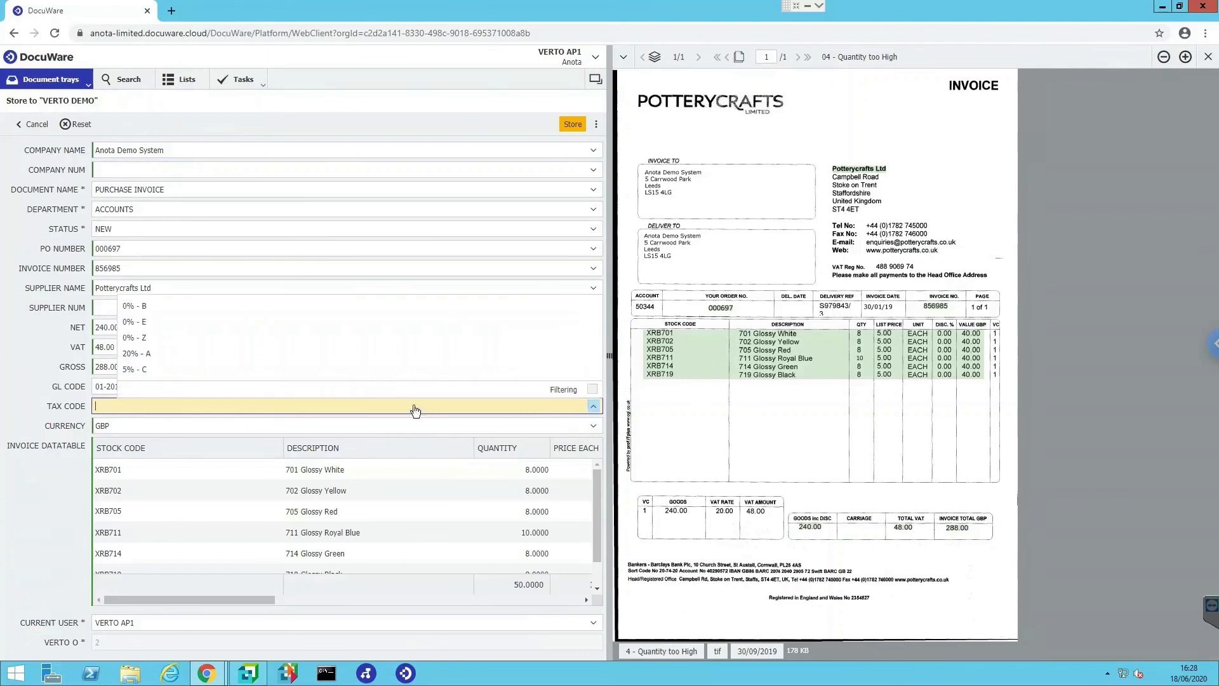
left_click(211, 352)
left_click(177, 348)
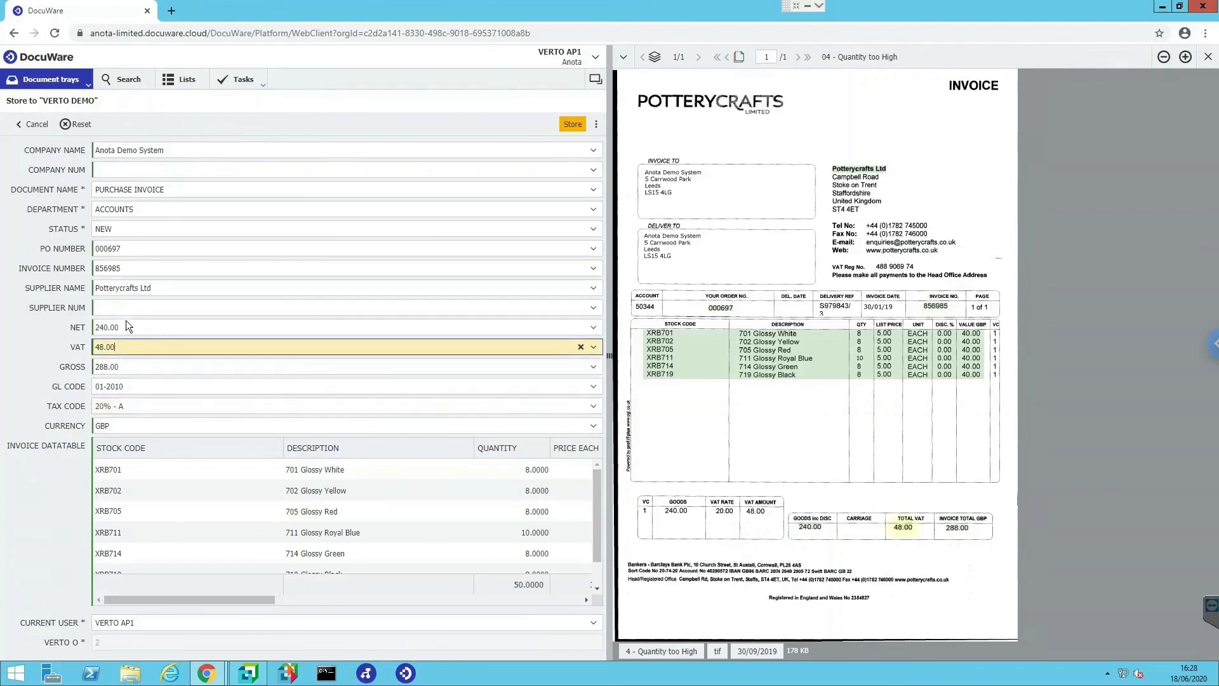
left_click(126, 332)
left_click(127, 366)
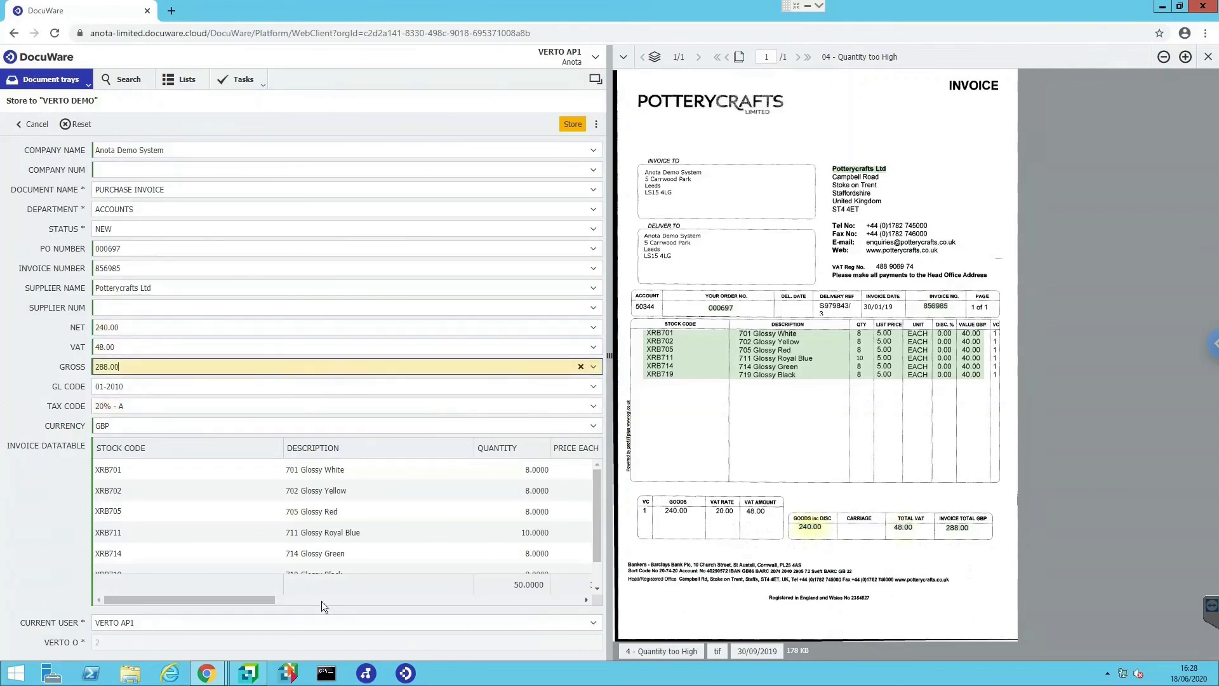
Step: Check the 711 Glossy Royal Blue quantity and remaining line items in the invoice datatable, and store the invoice
left_click_drag(169, 600, 248, 582)
left_click(272, 533)
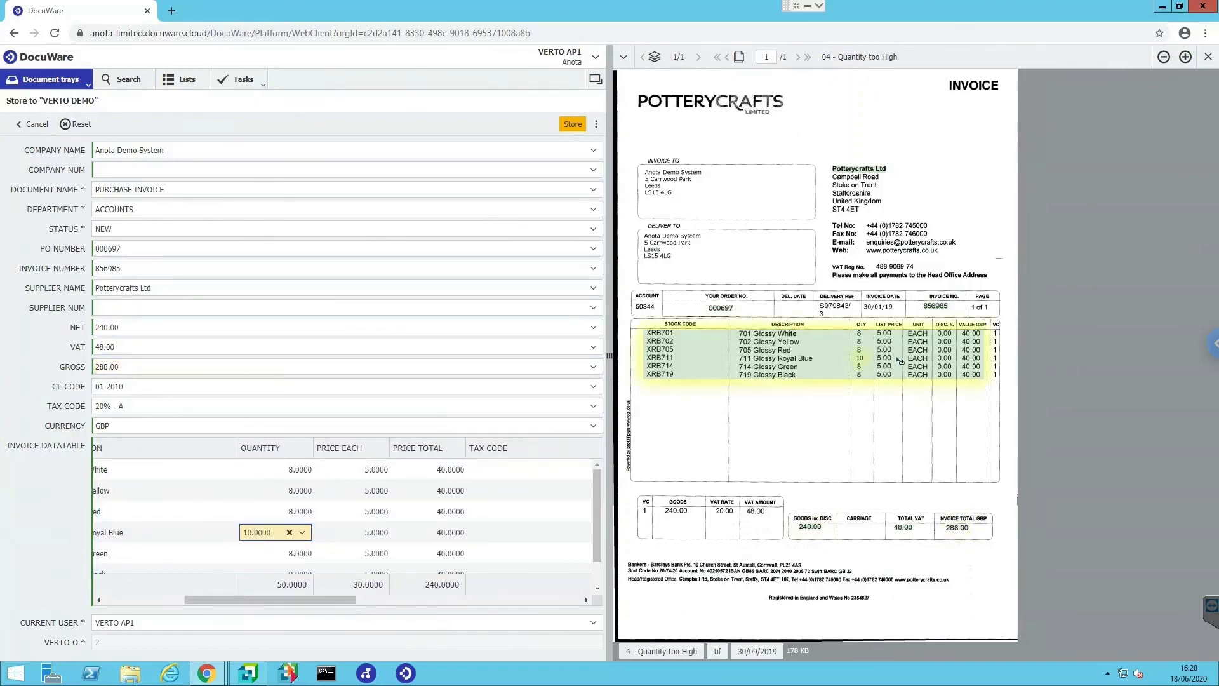
scroll(431, 554, "down", 1)
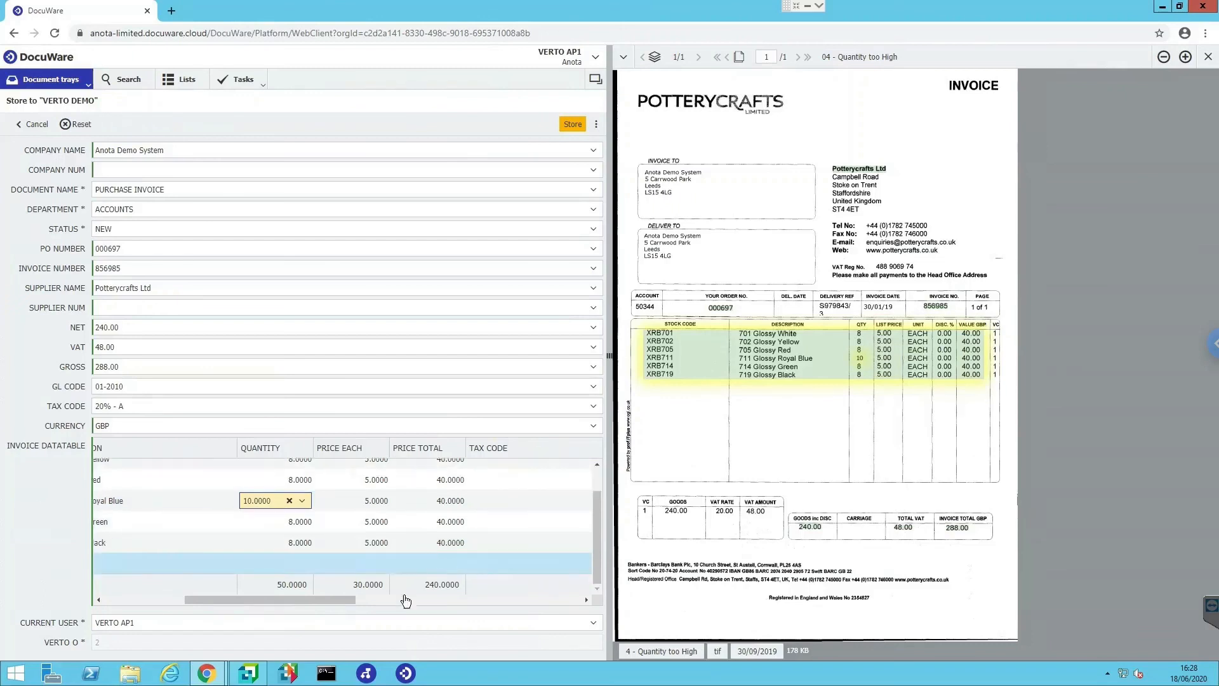
left_click(571, 123)
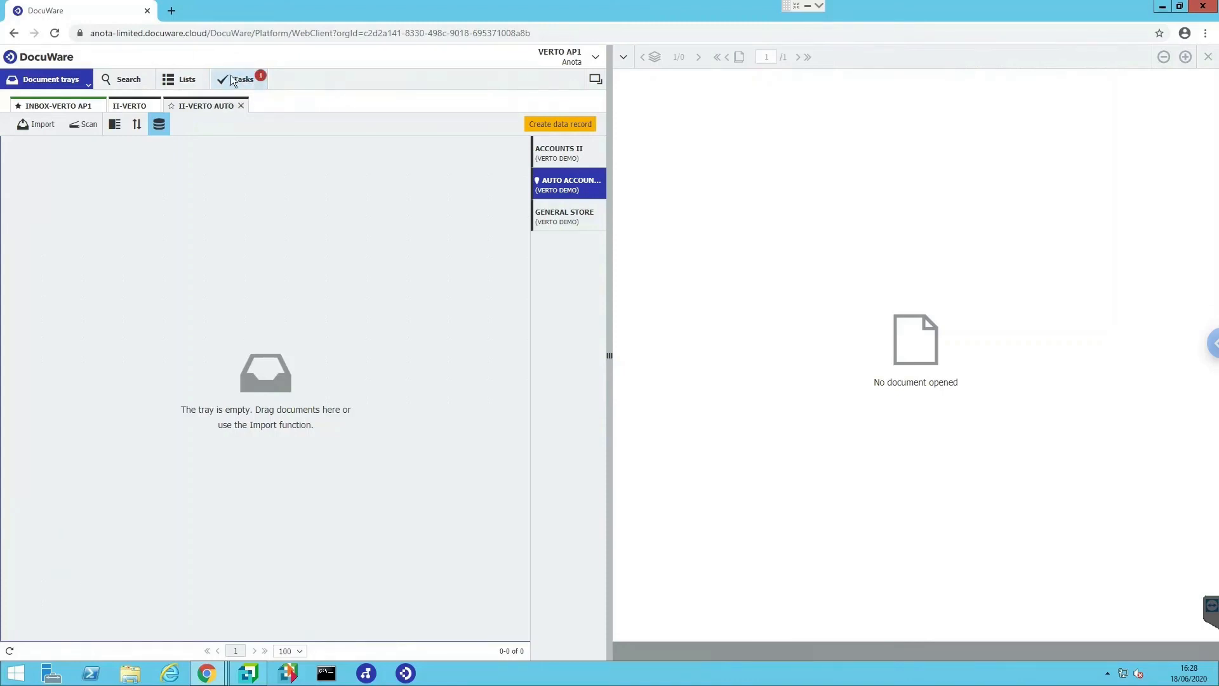
Step: Open the LineItem Error task, choose the Resend to Verto decision and inspect the errors recorded on the invoice lines
left_click(231, 77)
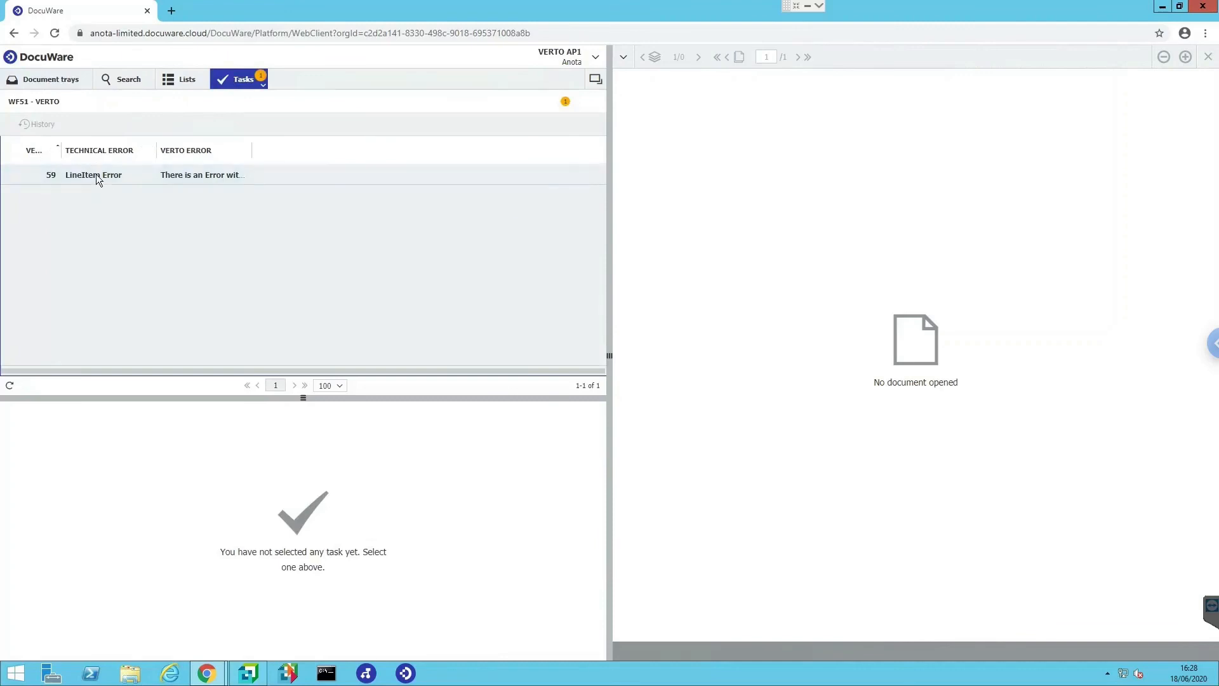
left_click(96, 174)
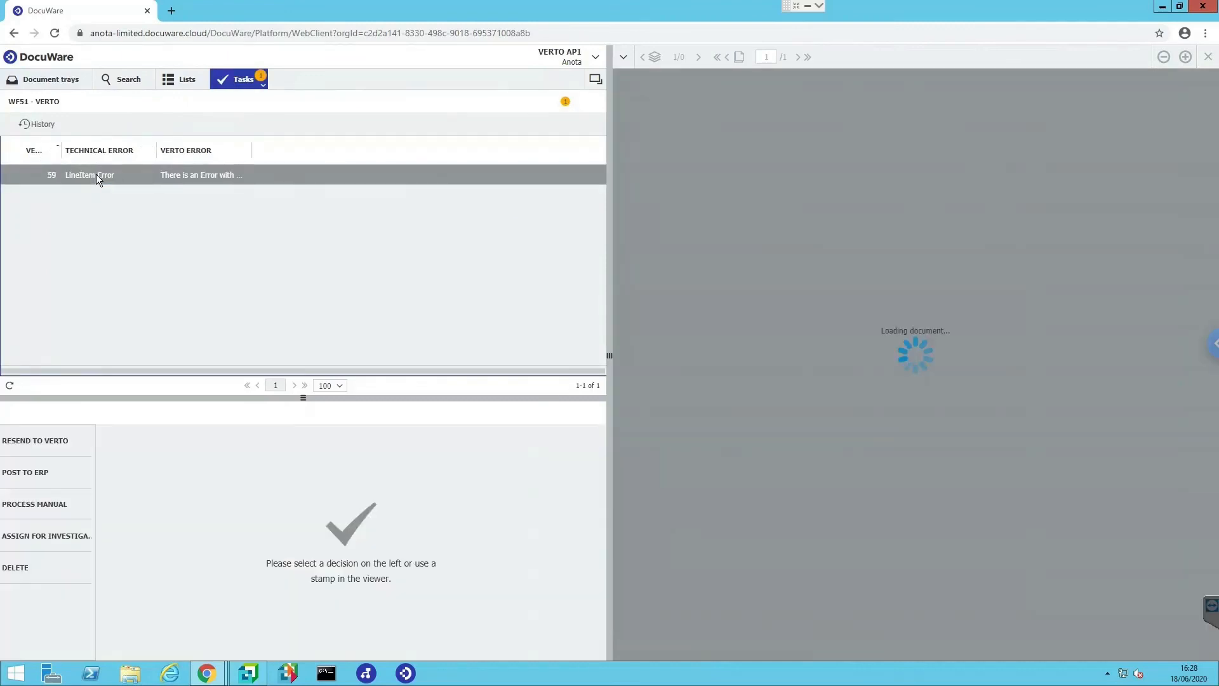
left_click(54, 439)
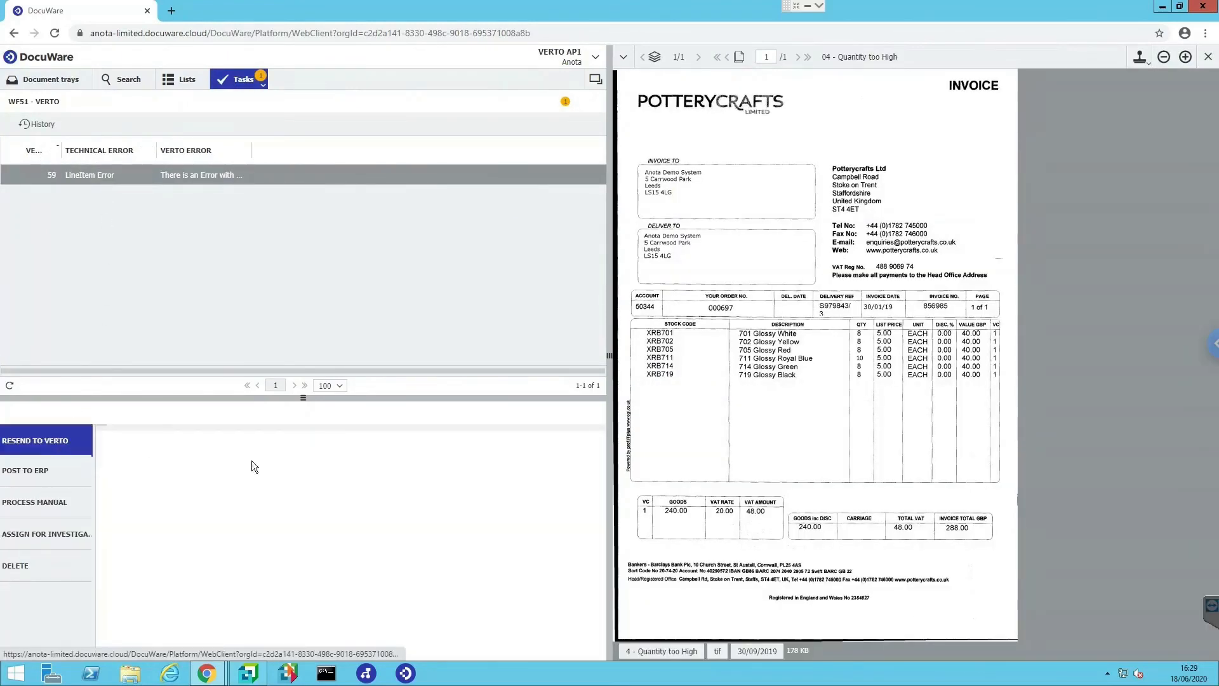
left_click_drag(227, 593, 515, 578)
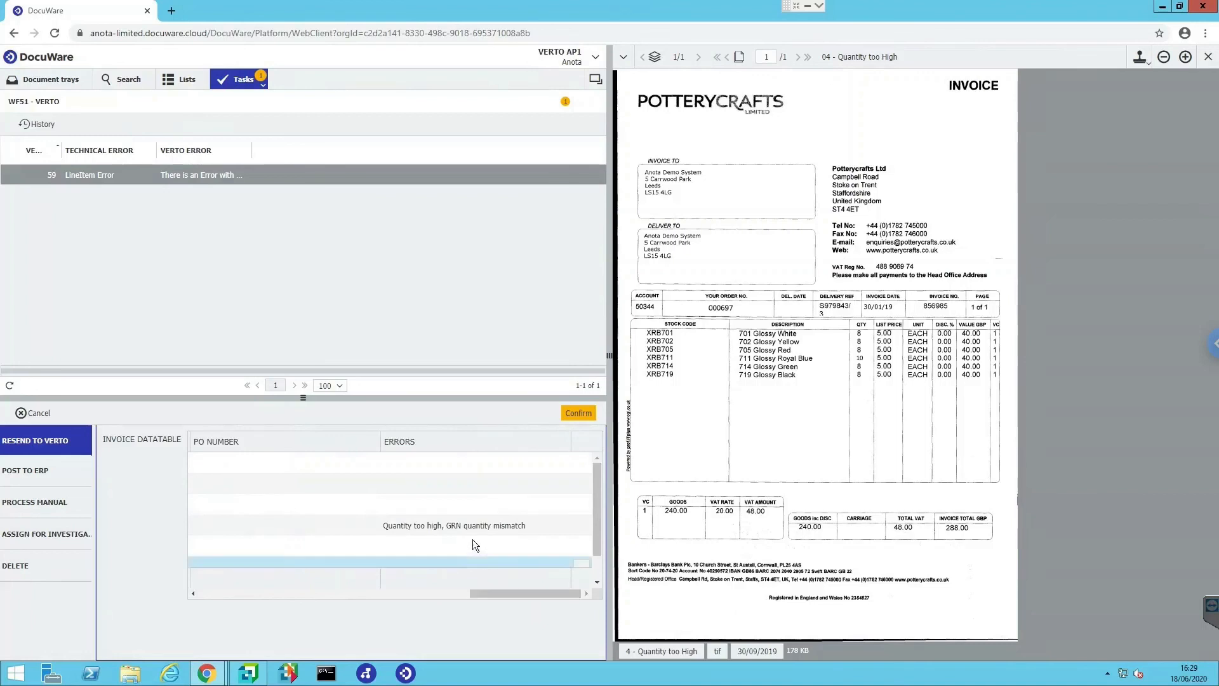
left_click(458, 528)
left_click(536, 527)
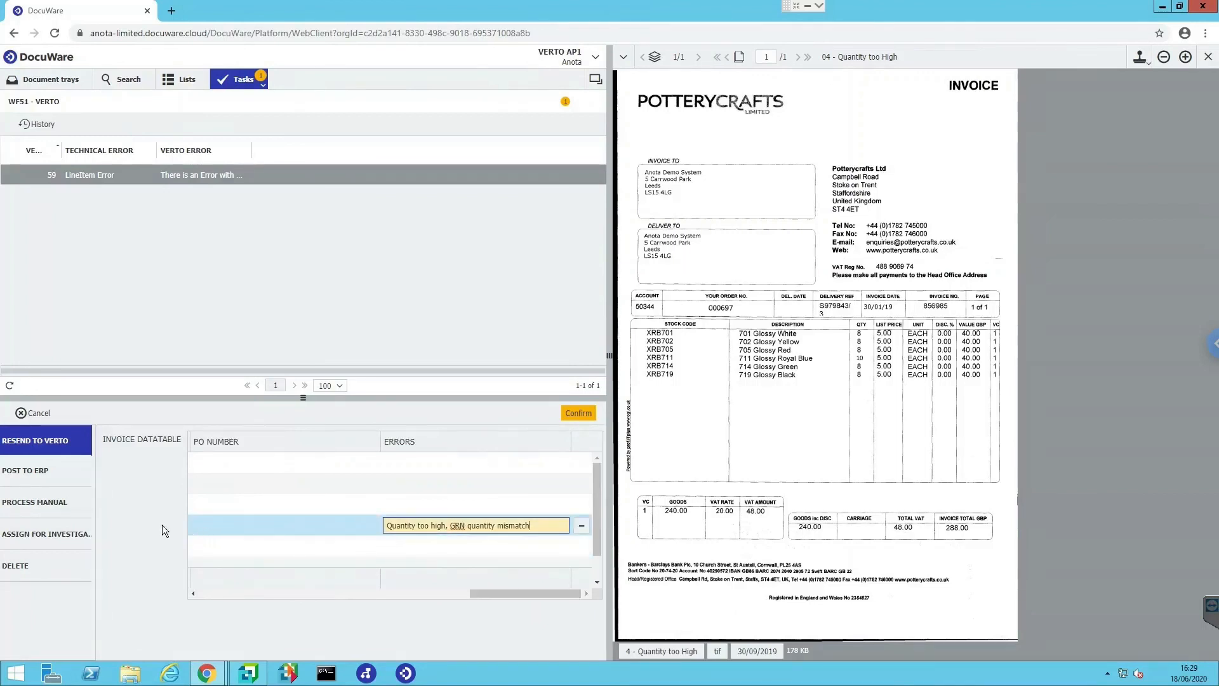
Step: Set the 711 Glossy Royal Blue line quantity to 8 and confirm resending the invoice to Verto
left_click_drag(507, 595, 266, 588)
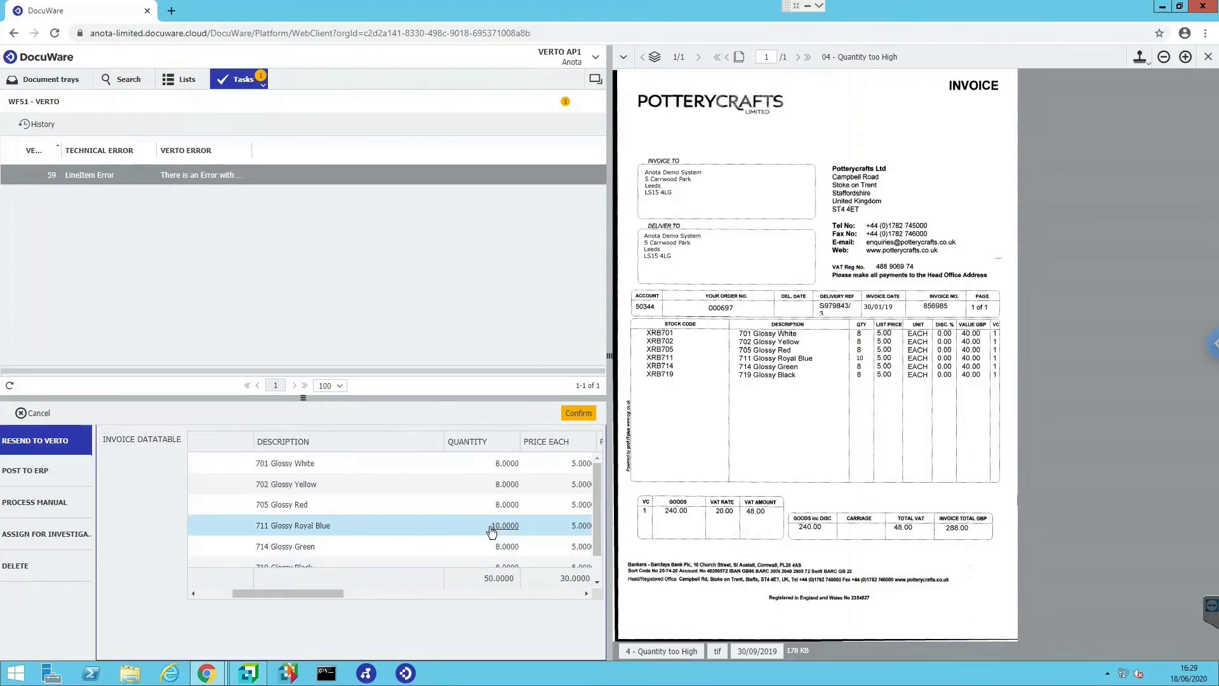
left_click(487, 527)
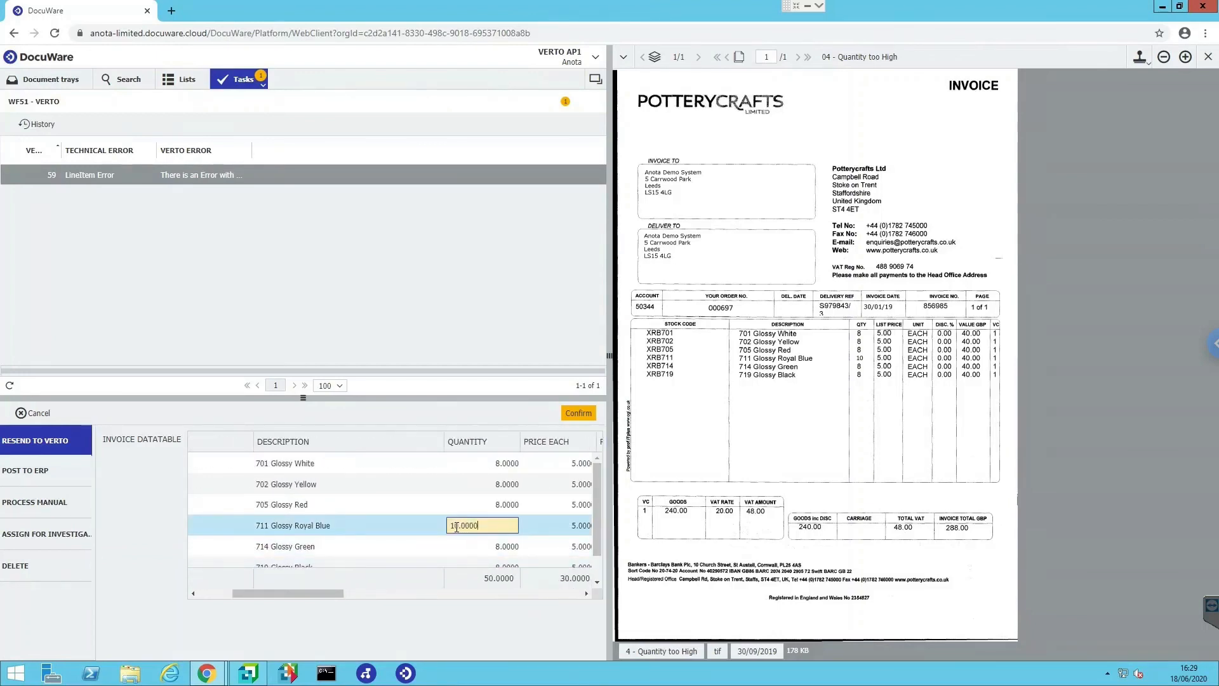
left_click_drag(465, 525, 470, 526)
type("8")
left_click(573, 416)
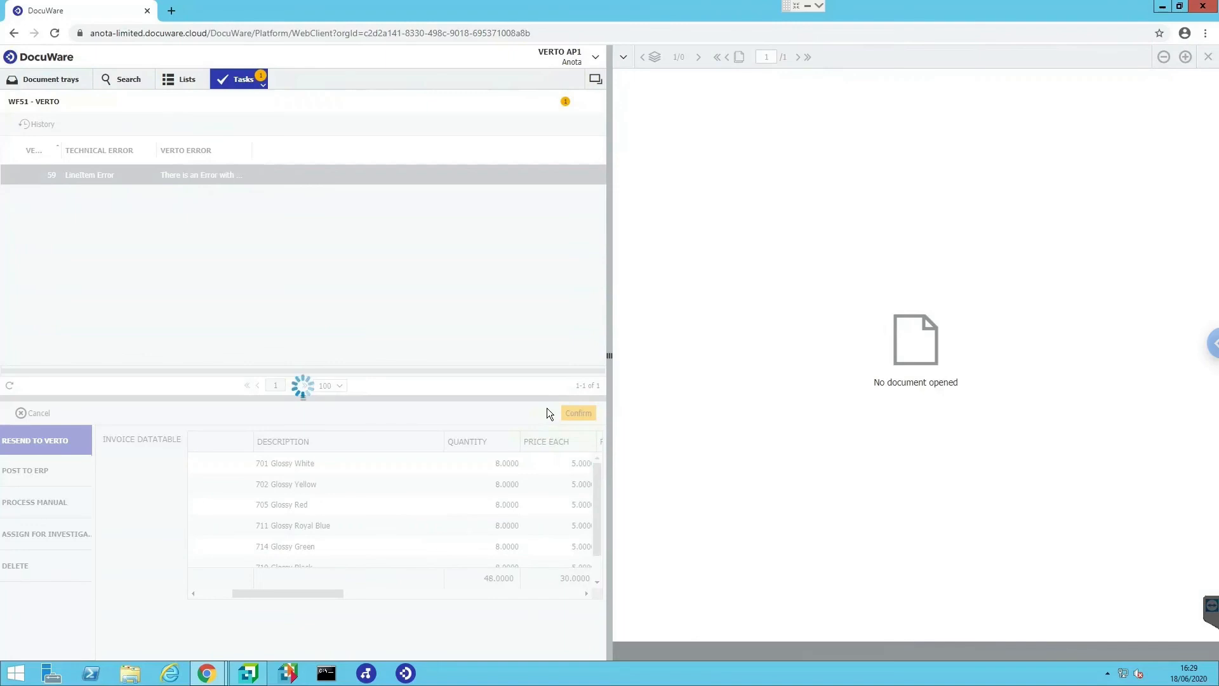
Step: Return to the general search results and open the first Potterycrafts Ltd purchase invoice to view its workflow stamp
left_click(126, 81)
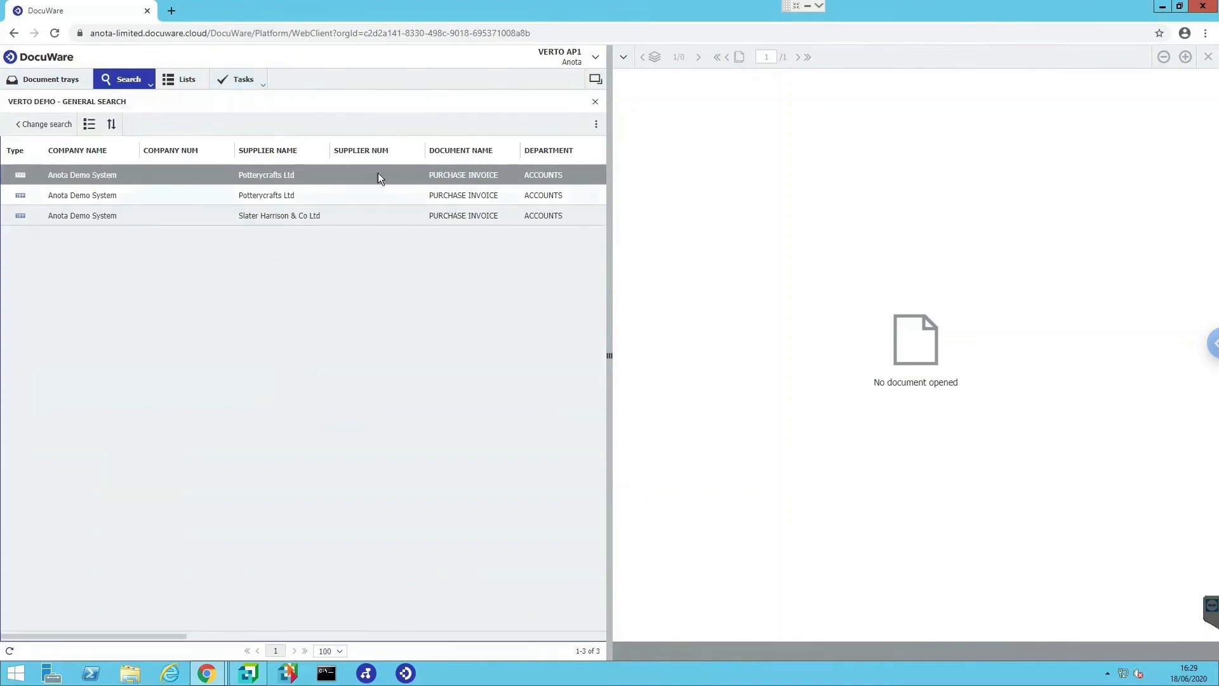
double_click(309, 175)
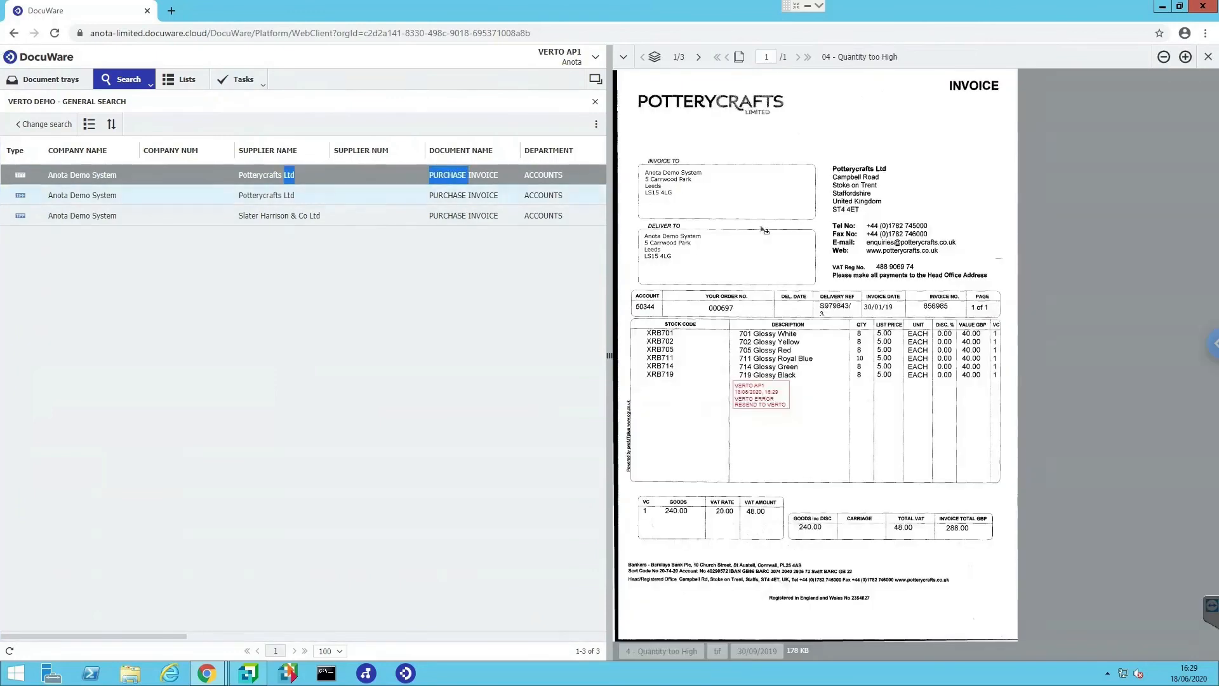